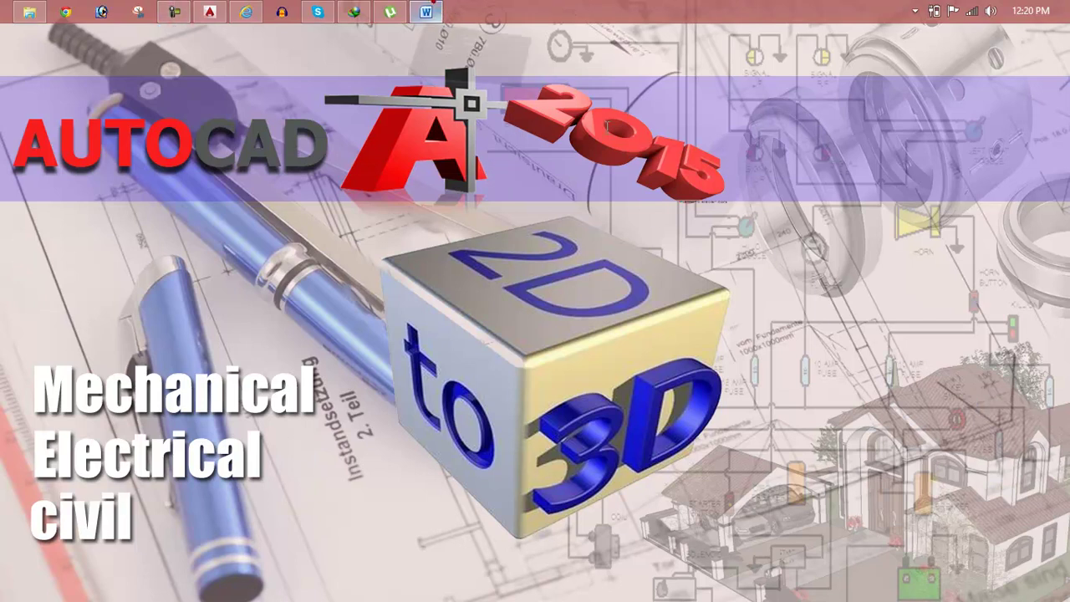
Step: Bring up the Lesson 67 slide in Word, then switch to the empty AutoCAD Drawing1
left_click(431, 12)
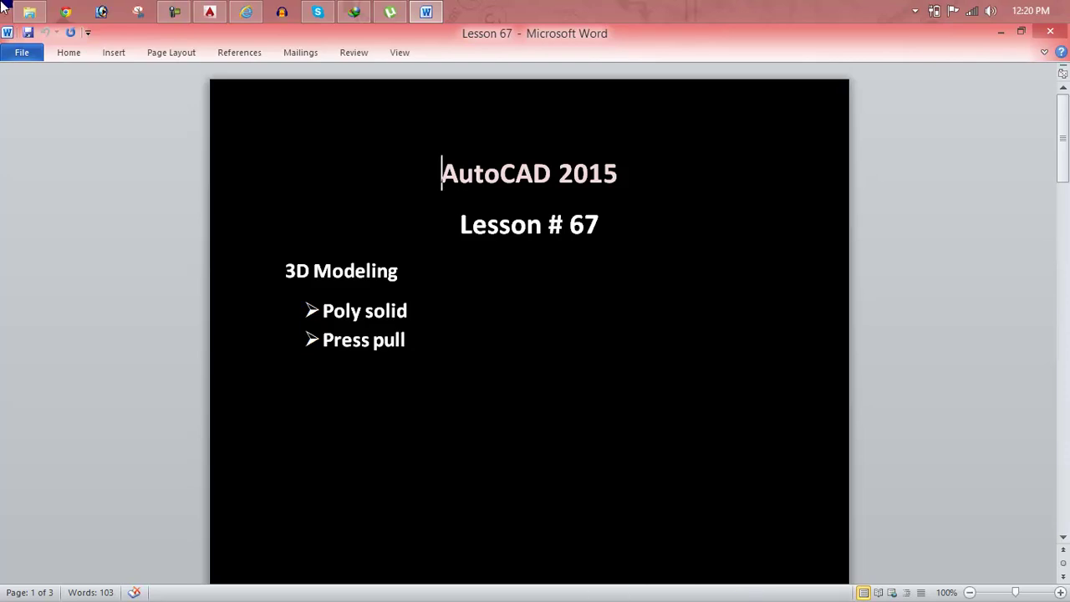
left_click(212, 11)
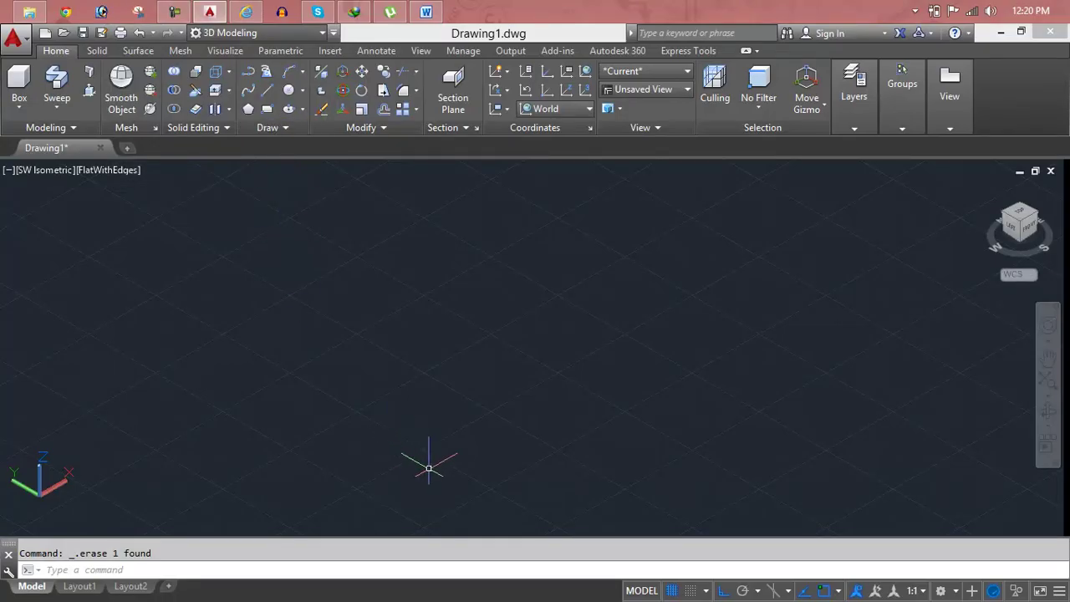
Step: Start a polysolid wall through three straight corners, then add a curved arc section
key("Escape")
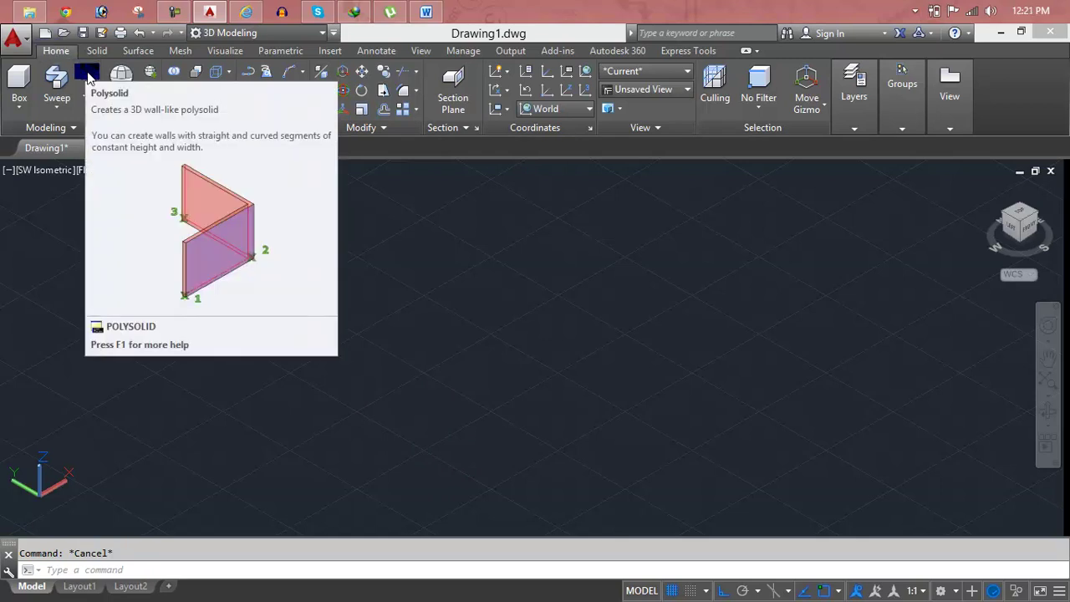
left_click(88, 76)
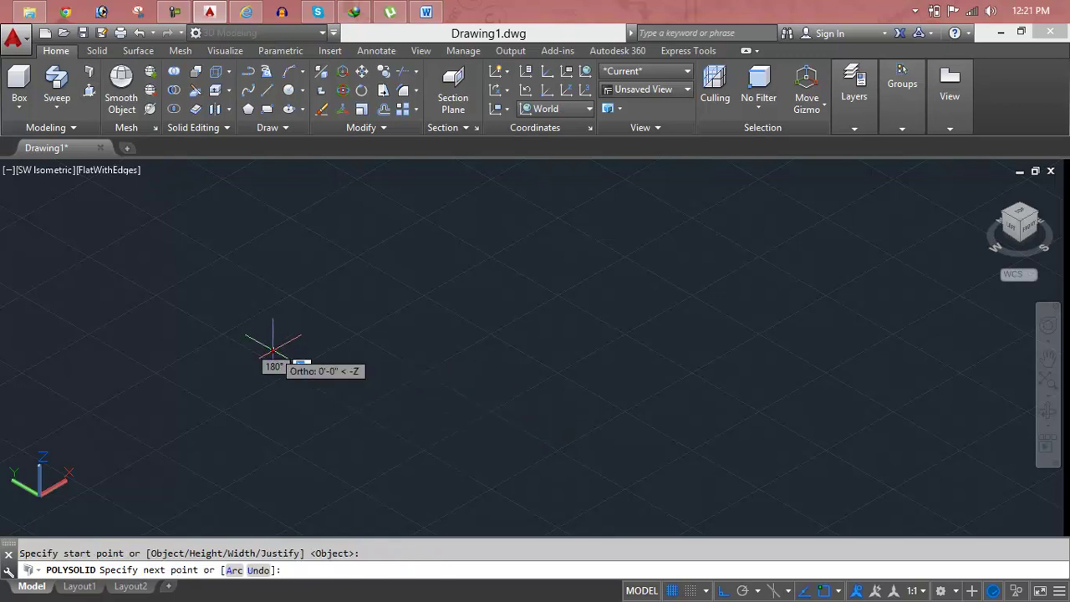
left_click(573, 266)
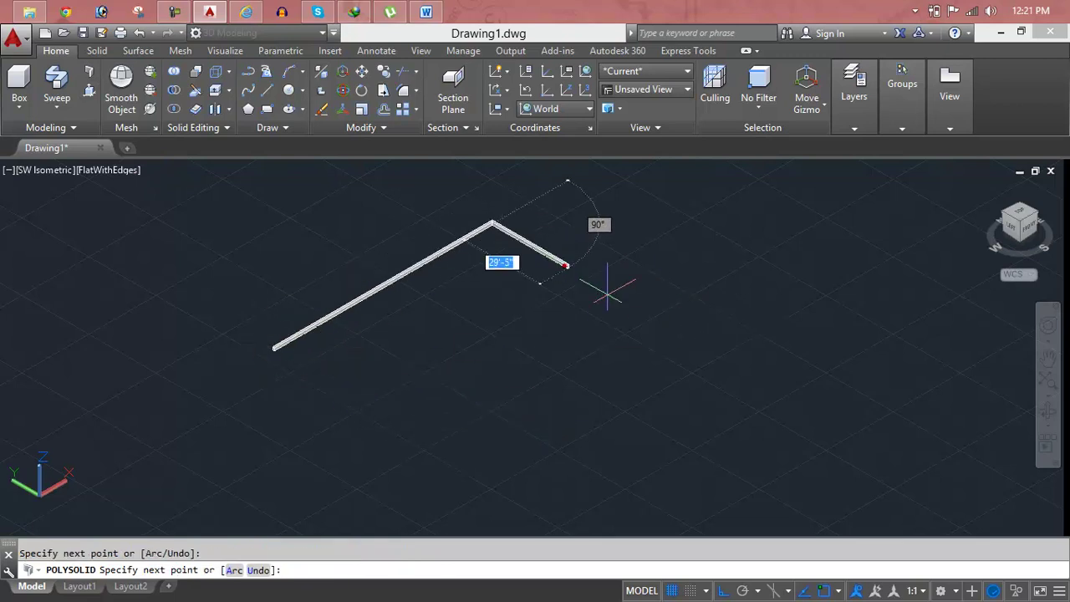
left_click(761, 378)
left_click(549, 502)
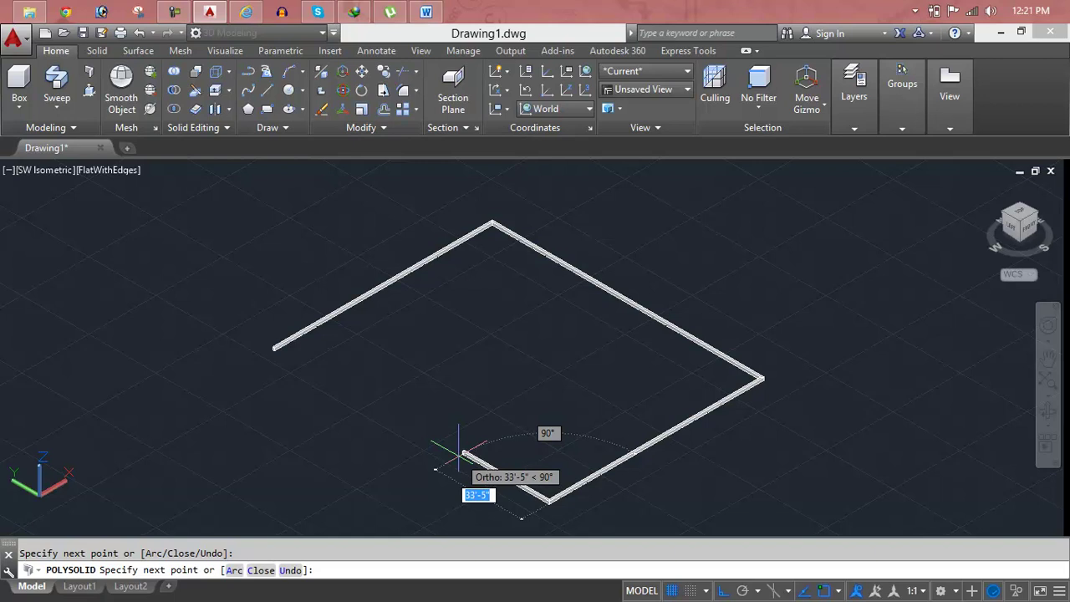
type("a")
key("Return")
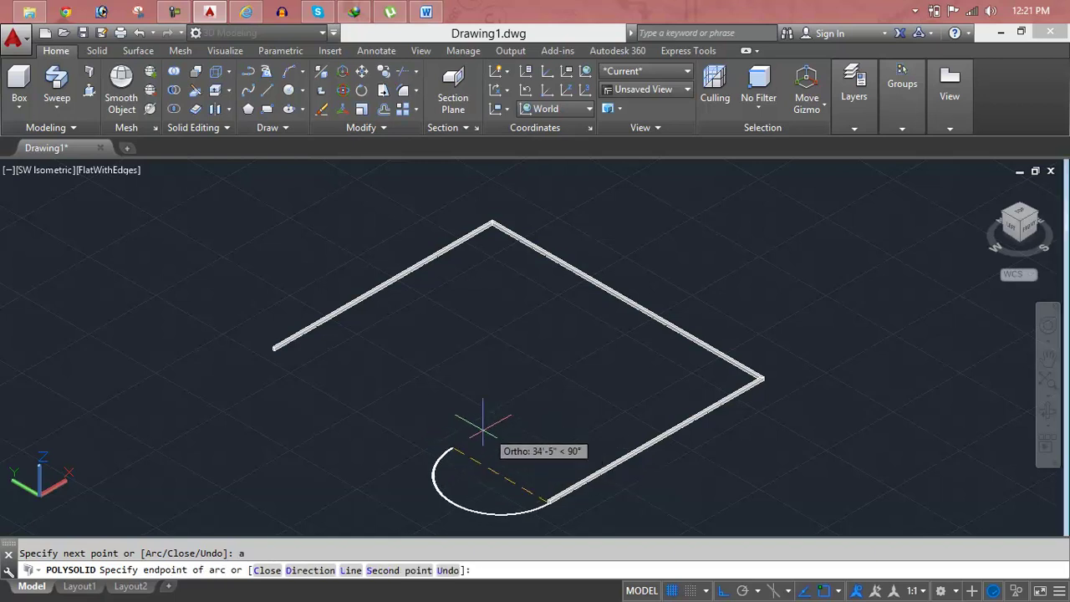
left_click(419, 430)
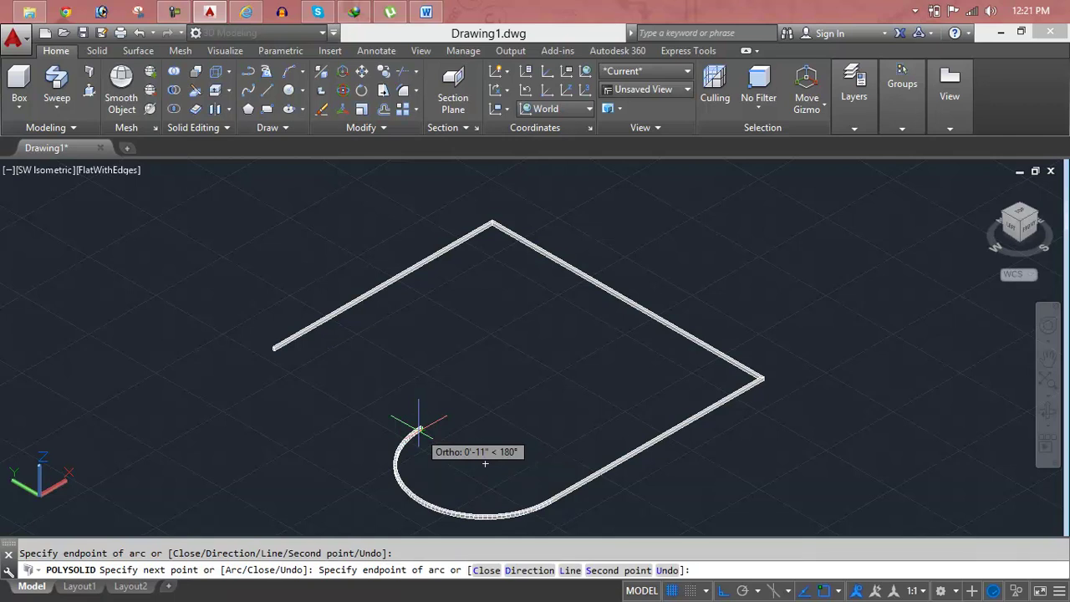
Step: Set the arc's start direction, return to straight segments and close the wall outline
type("d")
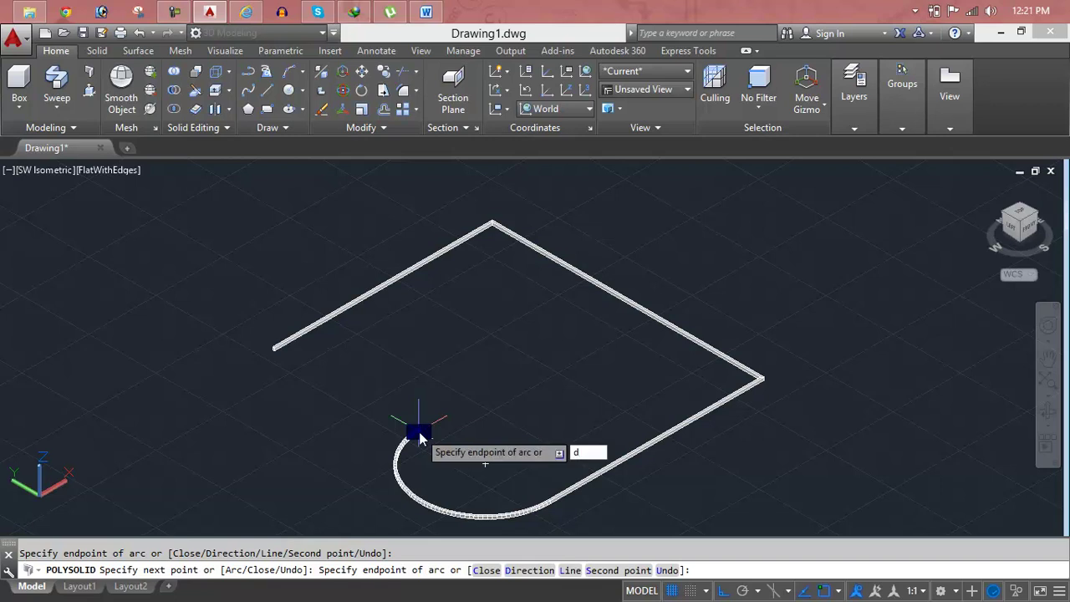
key("Return")
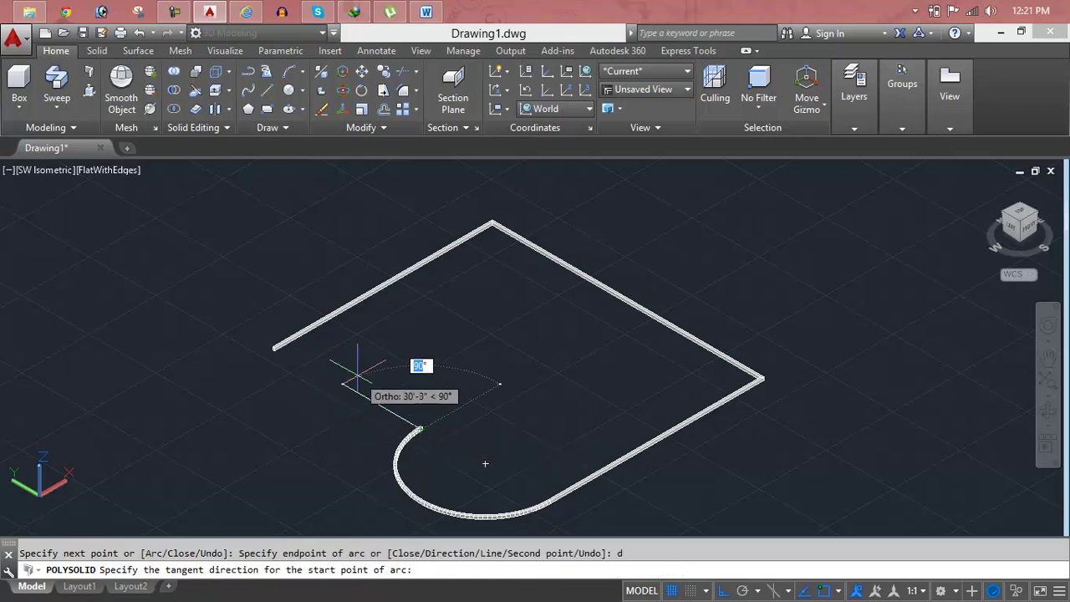
left_click(366, 390)
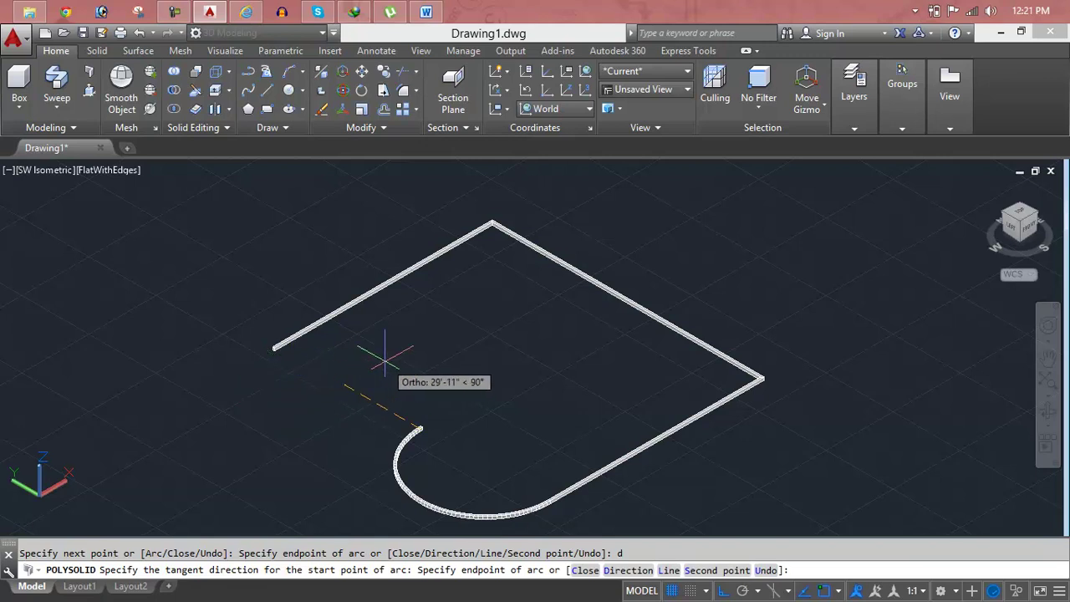
type("l")
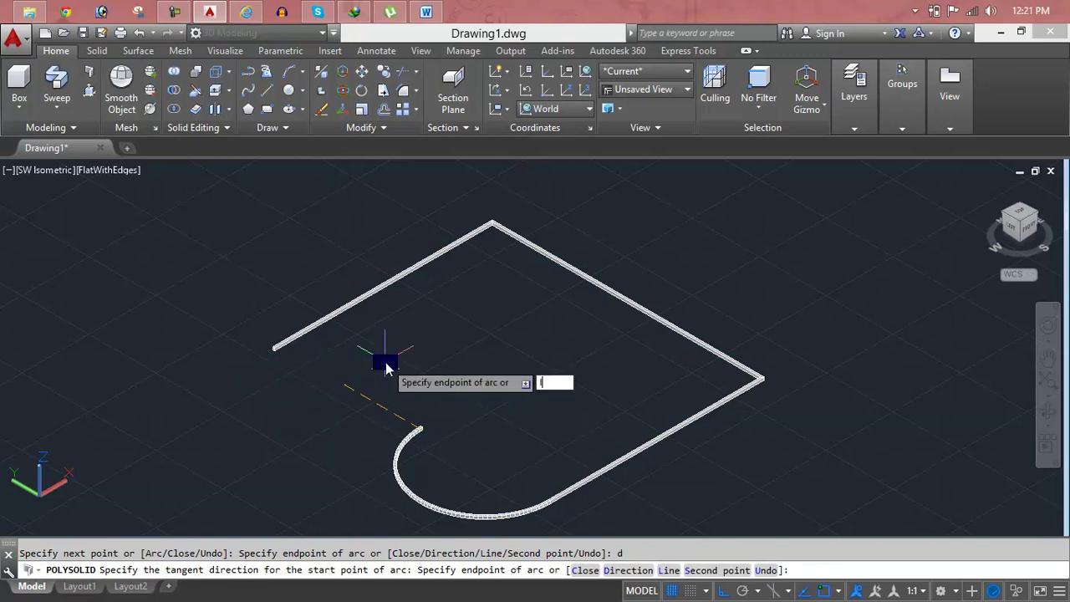
key("Return")
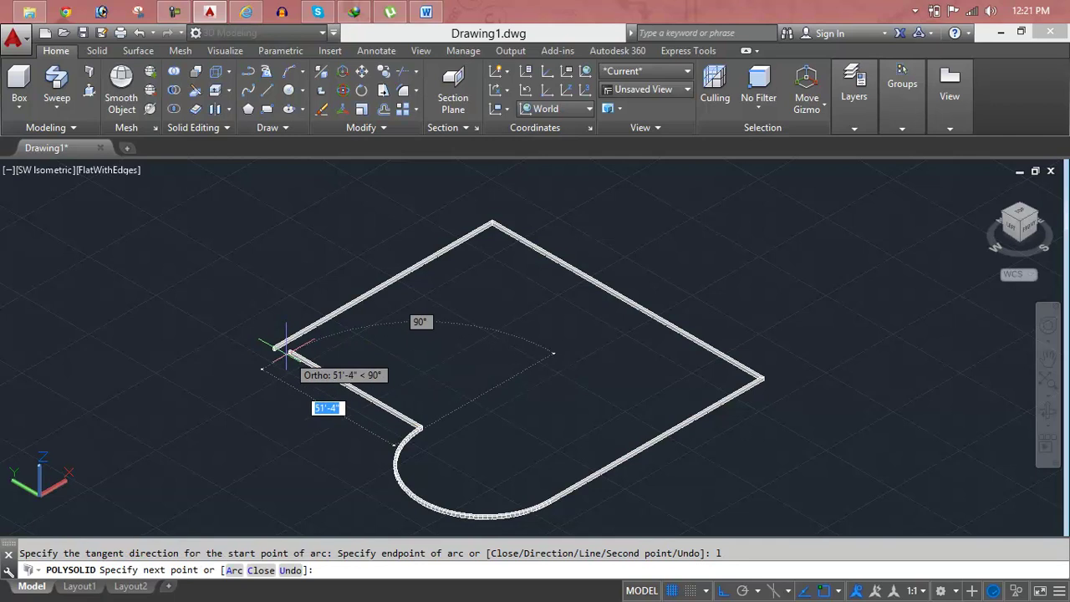
type("c")
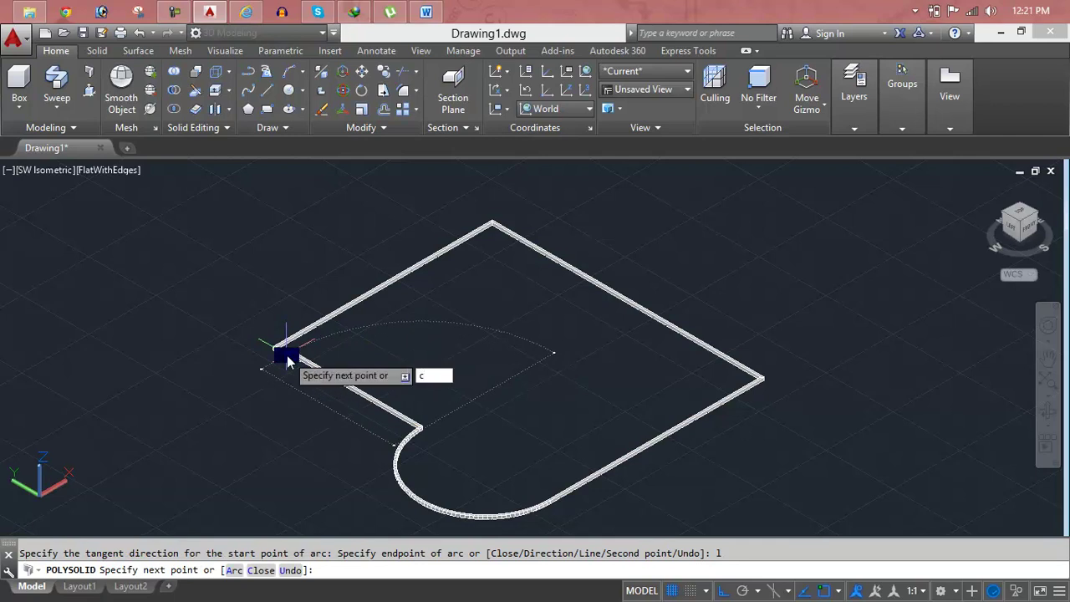
key("Return")
scroll(427, 356, "down", 2)
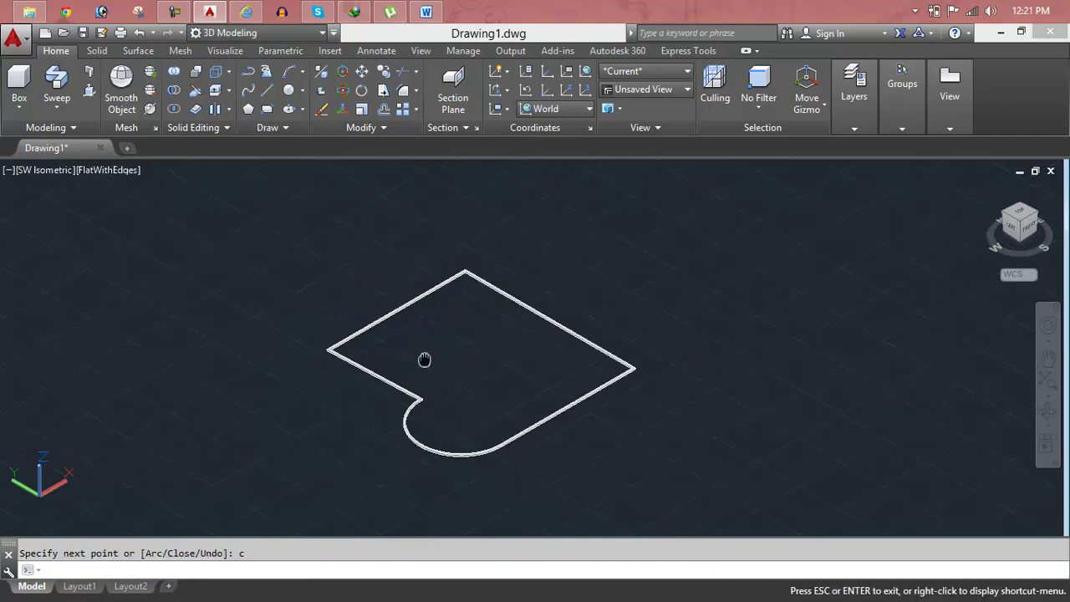
middle_click_drag(424, 359, 420, 346)
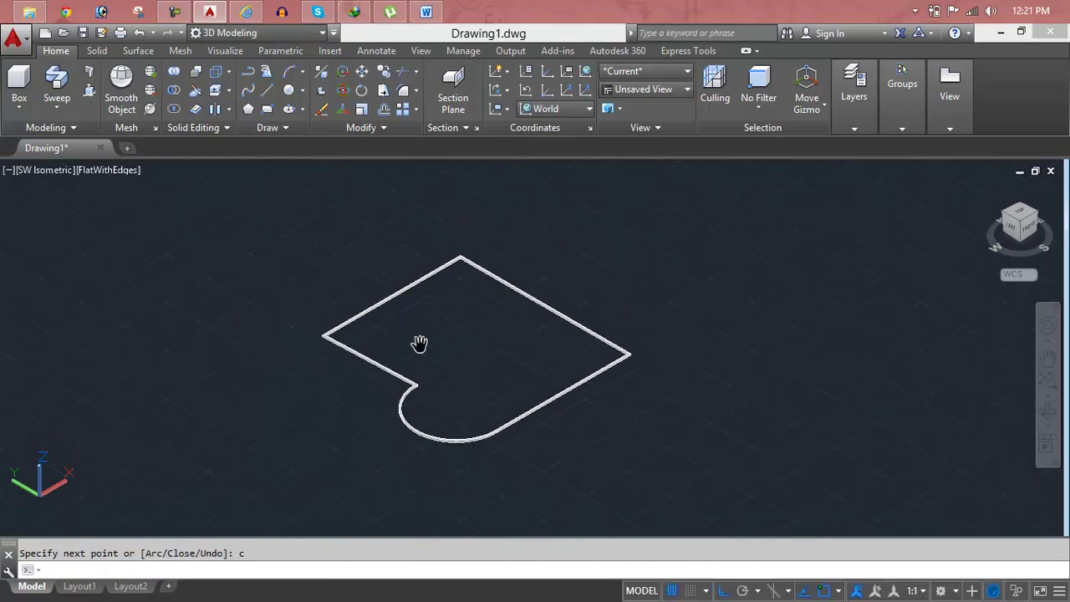
Step: Select the whole curved polysolid wall with a window and delete it
left_click(563, 312)
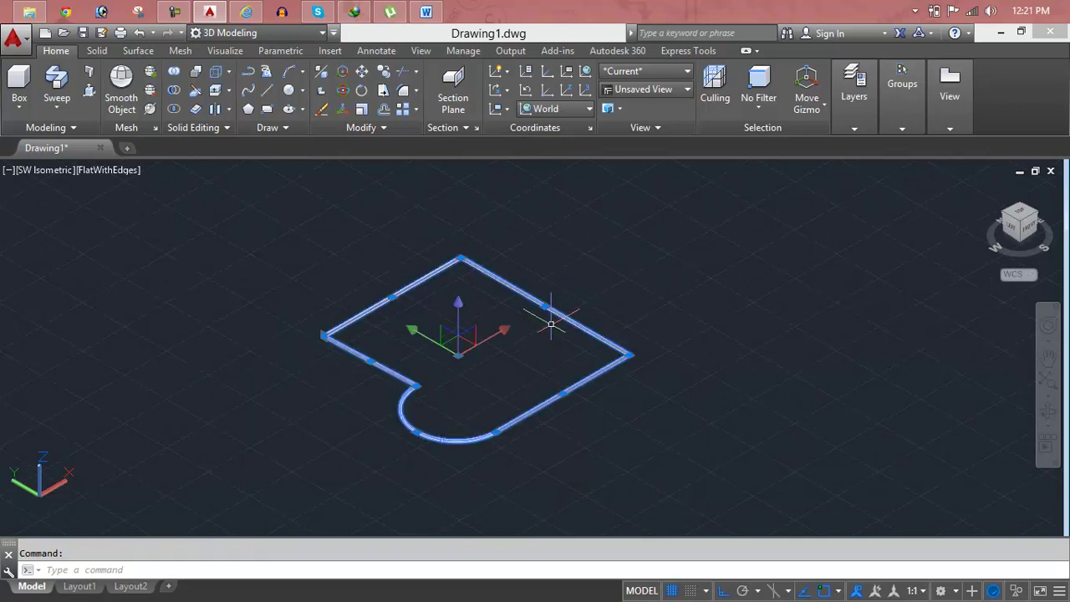
key("Escape")
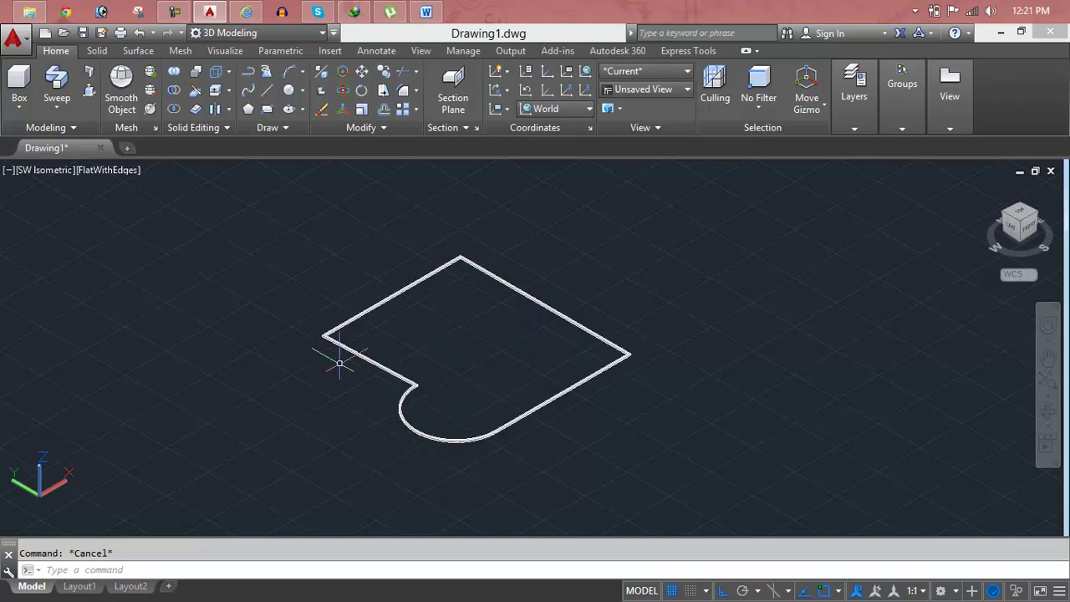
scroll(337, 359, "up", 5)
scroll(368, 338, "up", 3)
scroll(396, 315, "up", 3)
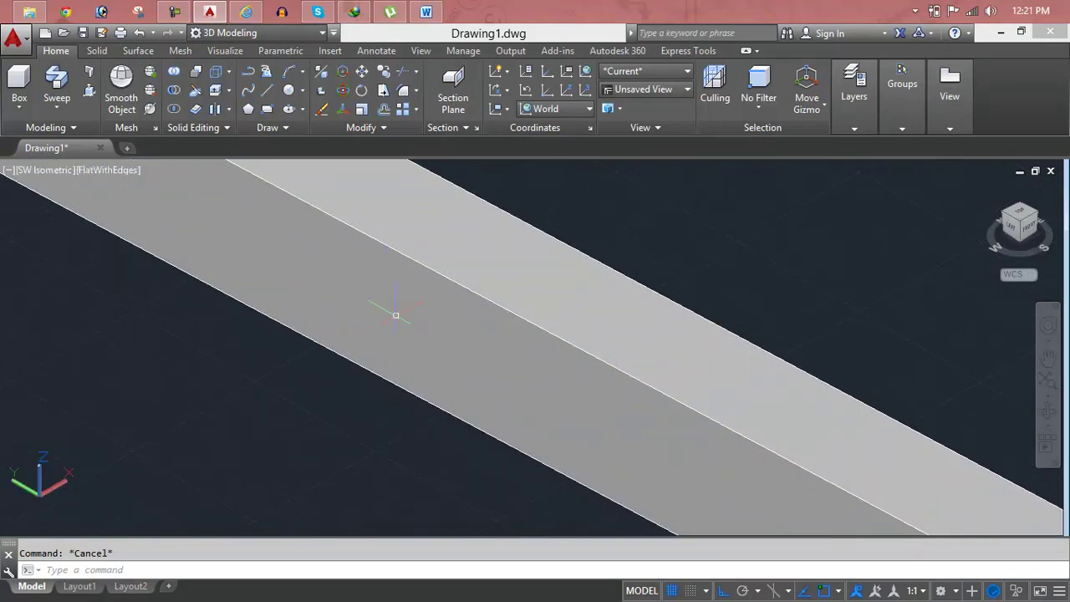
scroll(395, 315, "down", 6)
scroll(394, 310, "down", 3)
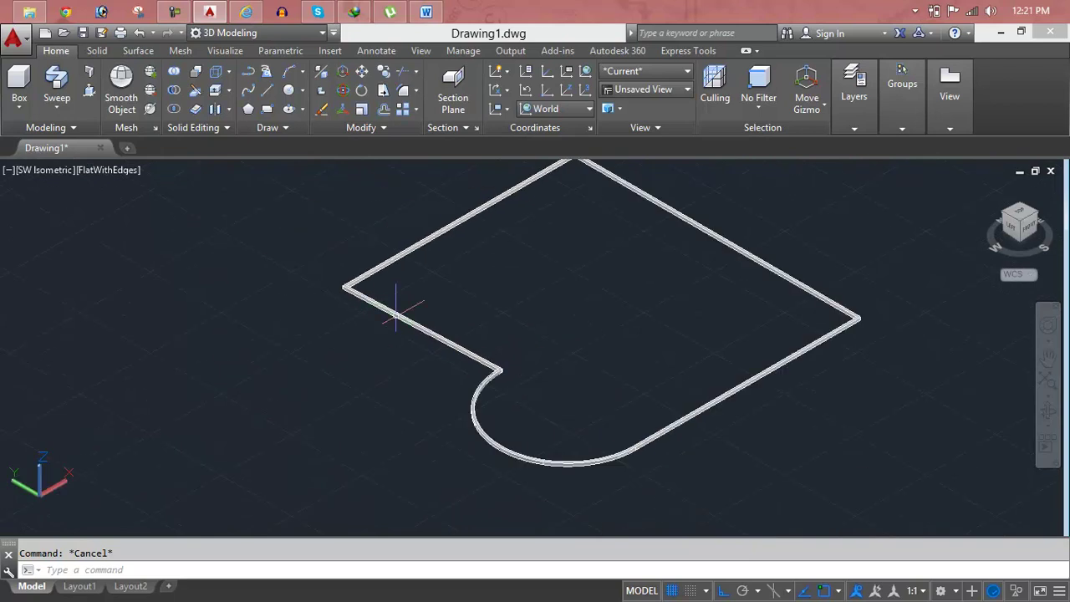
left_click(502, 310)
left_click(434, 368)
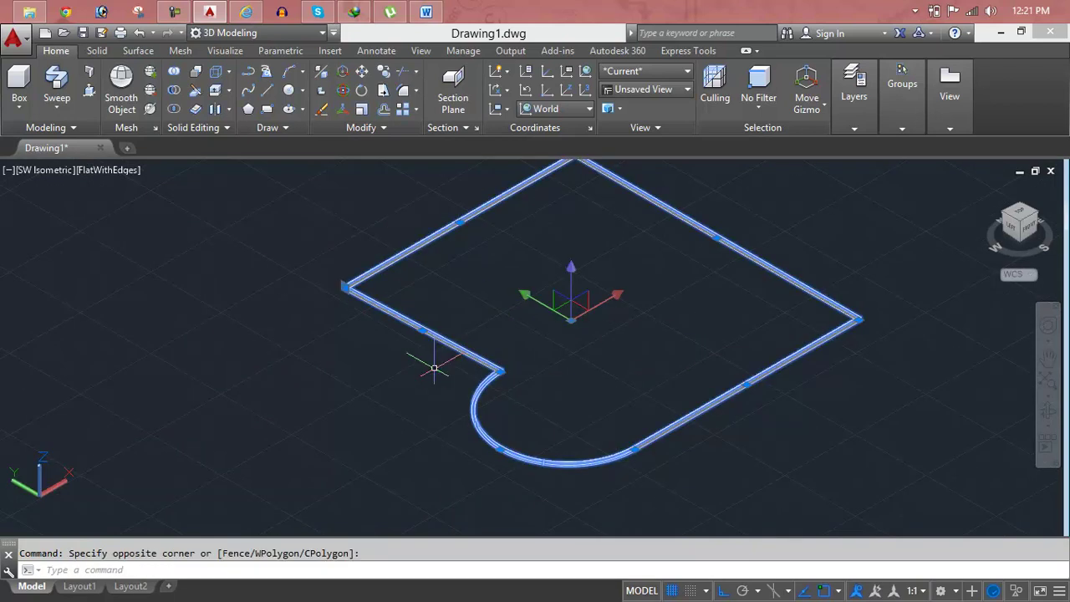
key("Delete")
key("Escape")
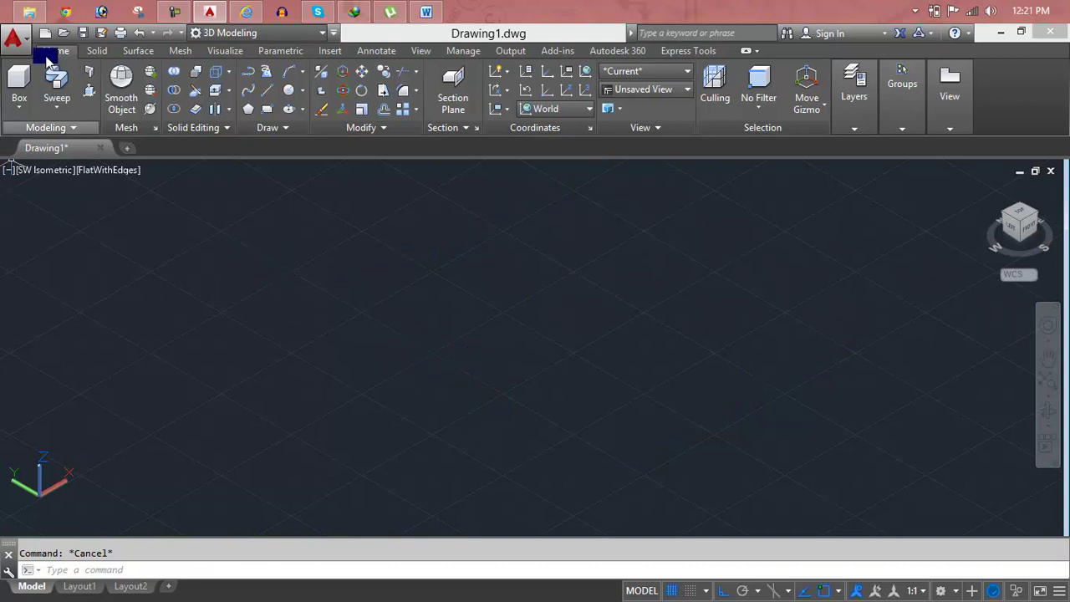
Step: Start a new polysolid with the wall height set to 10
left_click(94, 75)
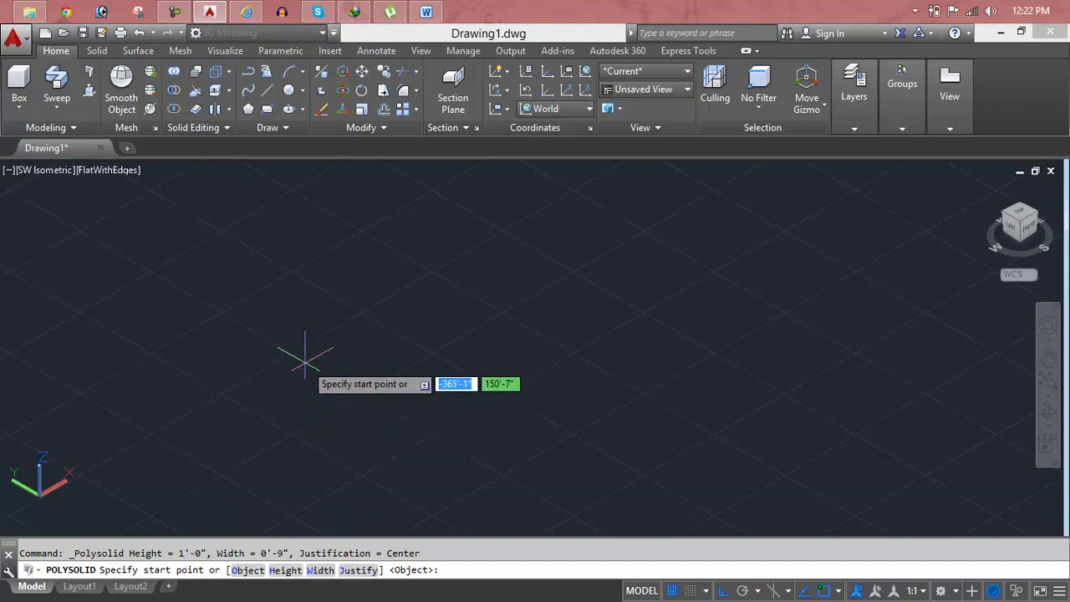
type("h")
key("Return")
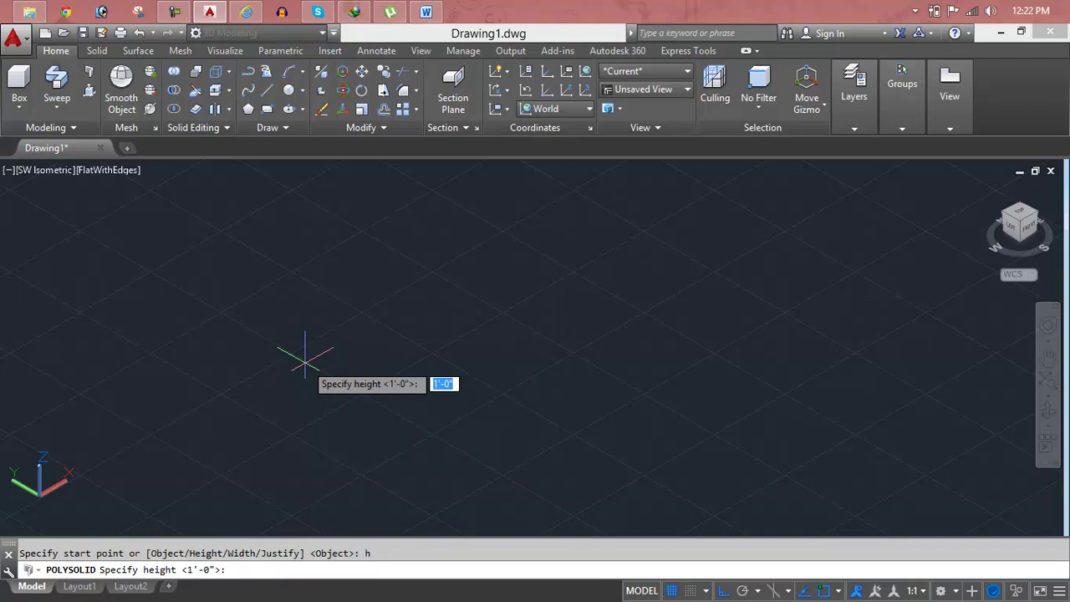
type("10")
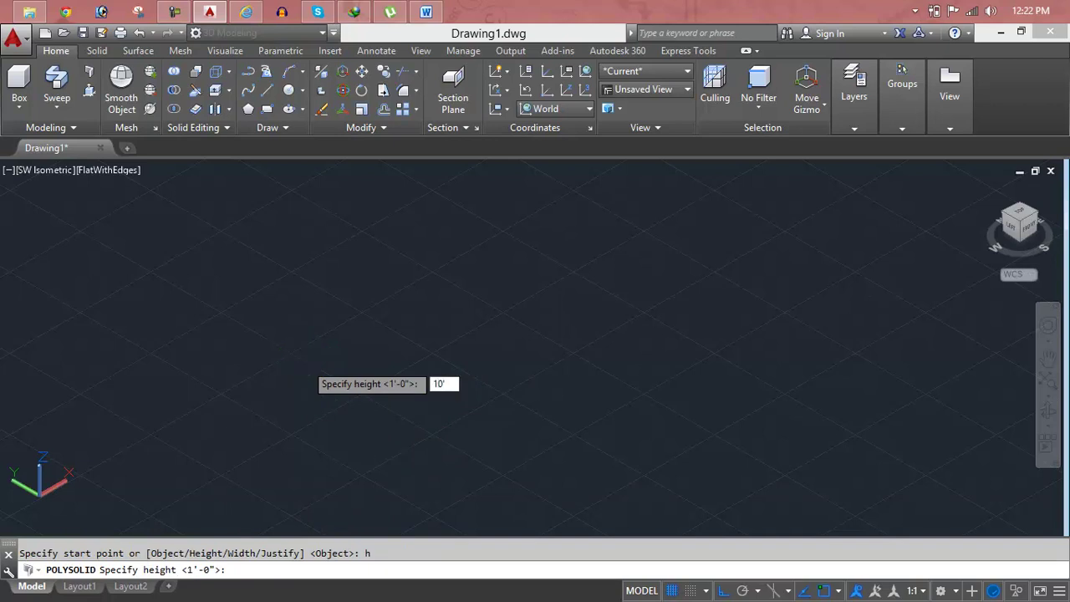
key("Return")
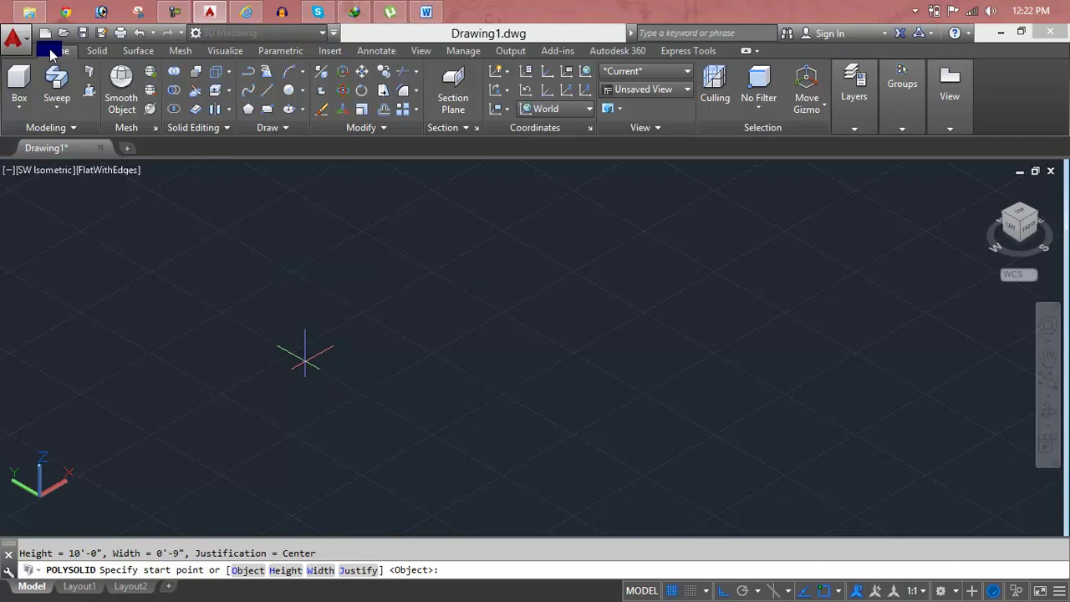
Step: Draw the L-shaped wall through its corner points and close it back to the start
left_click(268, 297)
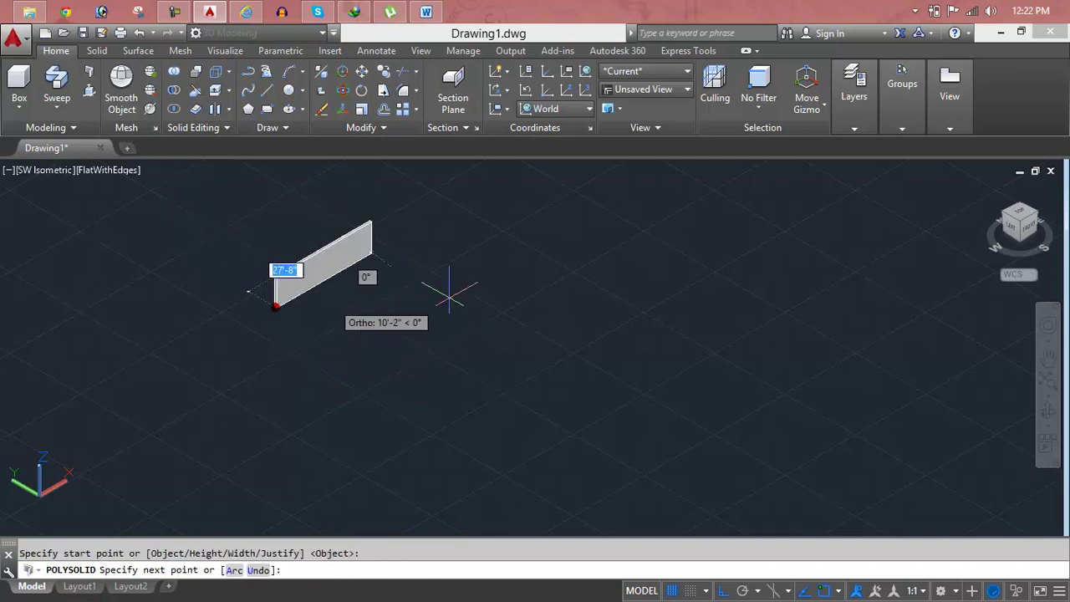
scroll(586, 257, "down", 2)
middle_click_drag(569, 250, 394, 241)
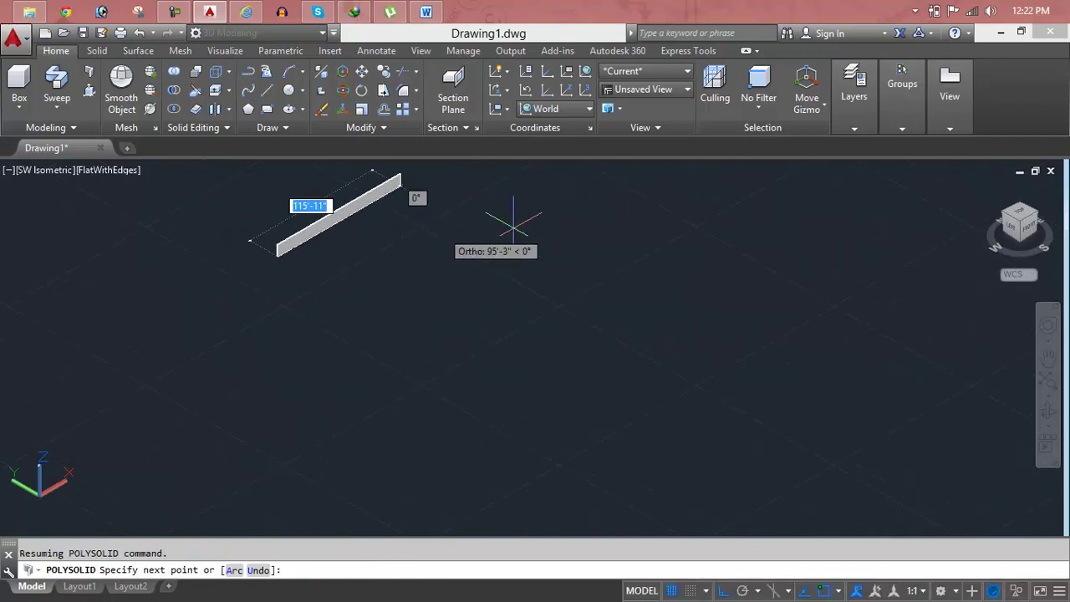
middle_click_drag(569, 231, 535, 343)
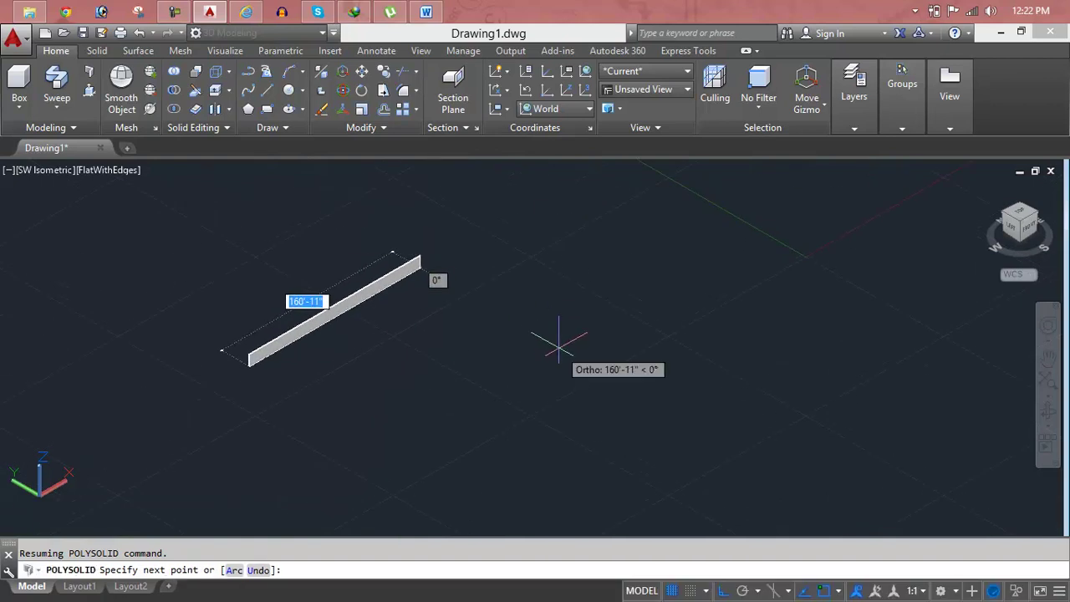
left_click(443, 238)
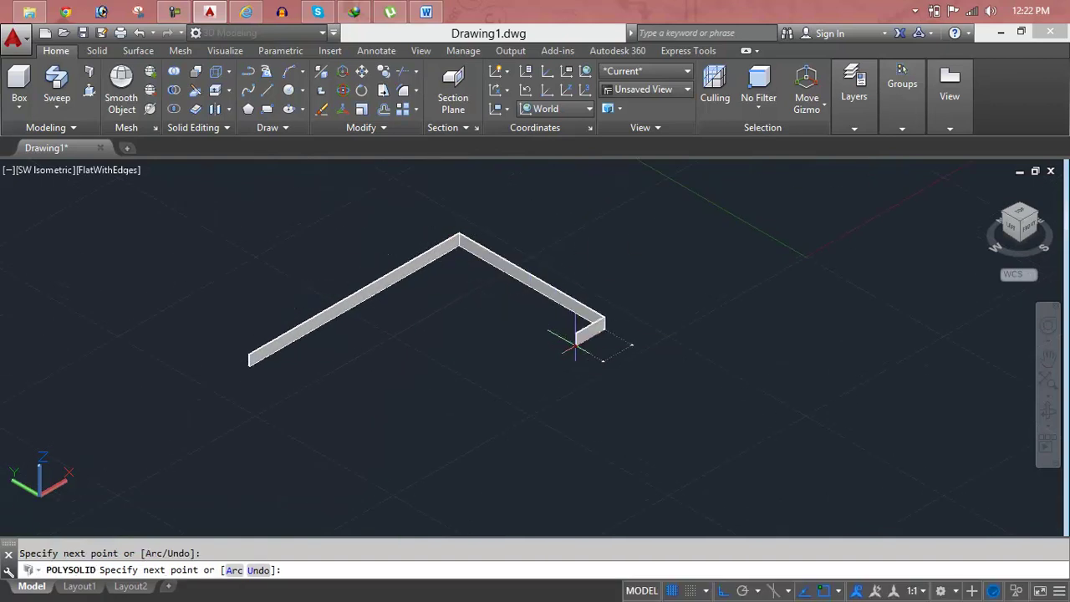
left_click(581, 338)
left_click(407, 350)
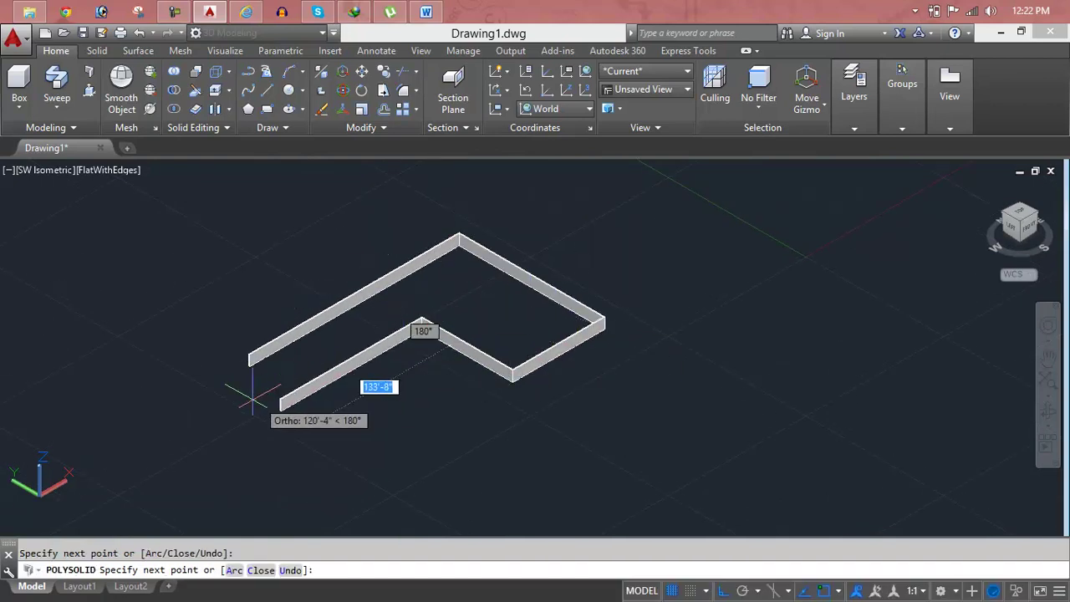
left_click(247, 401)
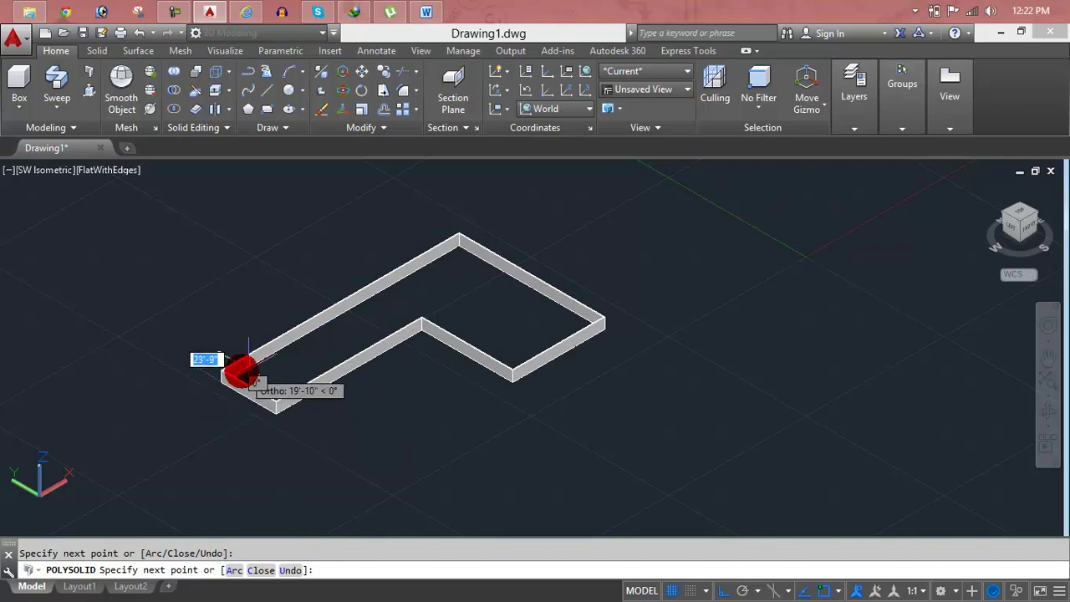
left_click(240, 372)
type("c")
key("Return")
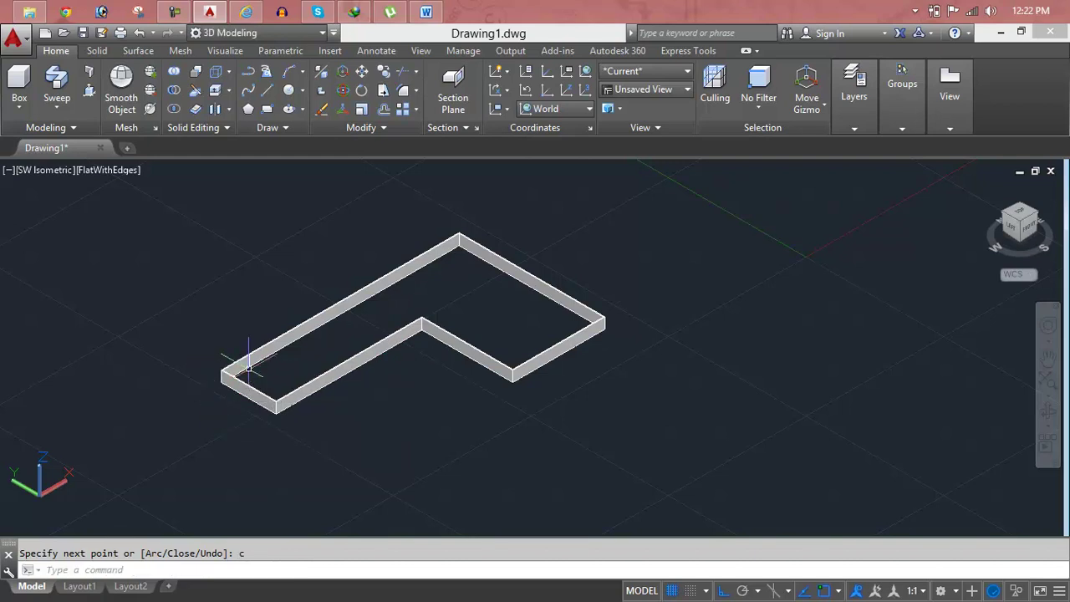
Step: Select the closed L-shaped wall and delete it
scroll(371, 359, "down", 2)
left_click(372, 359)
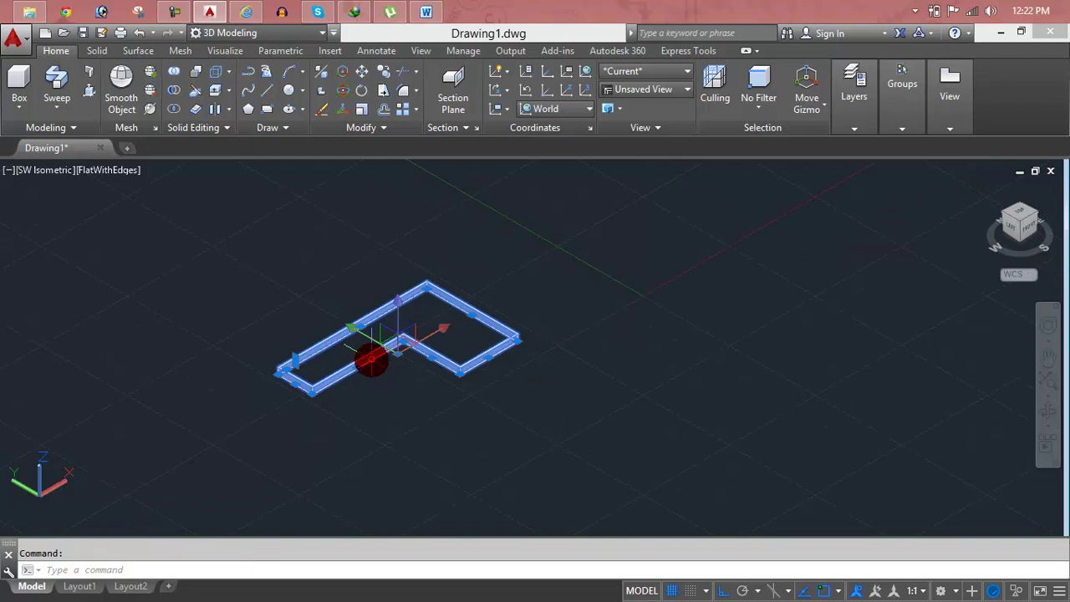
key("Delete")
key("Escape")
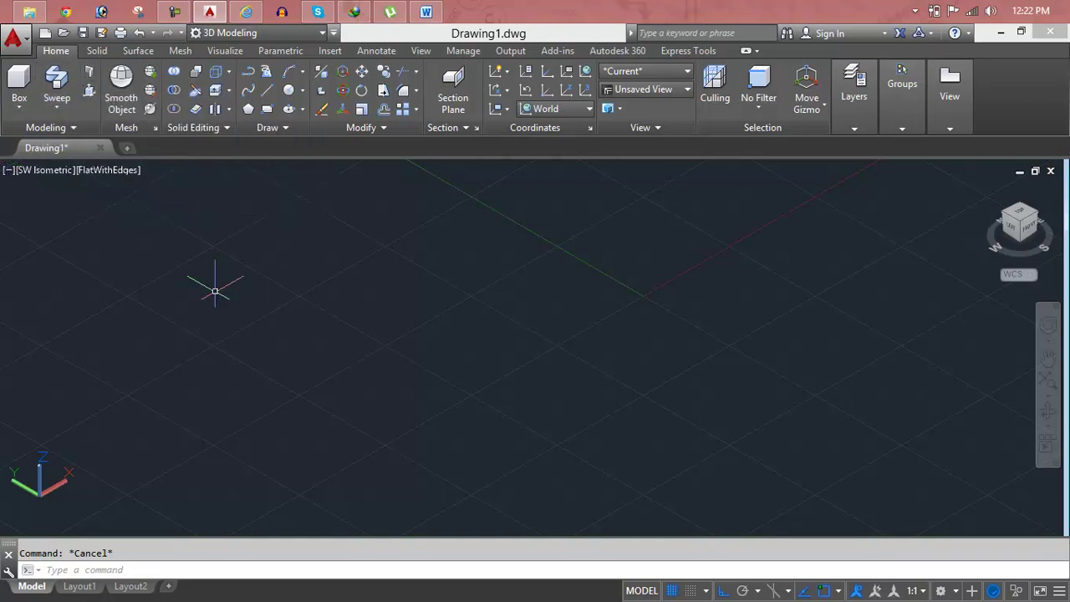
Step: Start a polysolid keeping the 10'-0" height and setting the width to 2'
type("P")
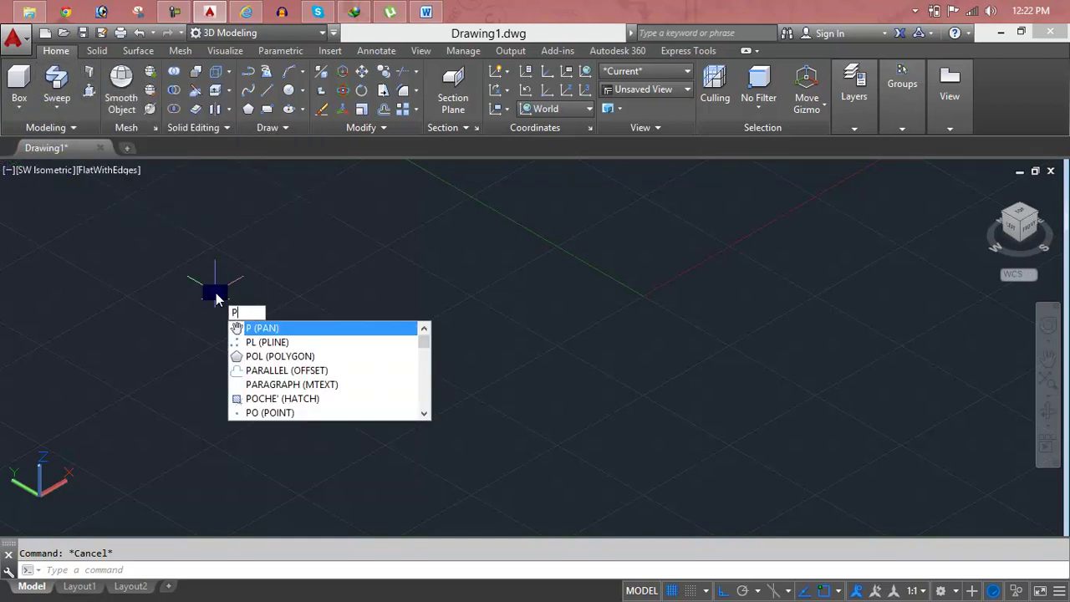
type("Ss")
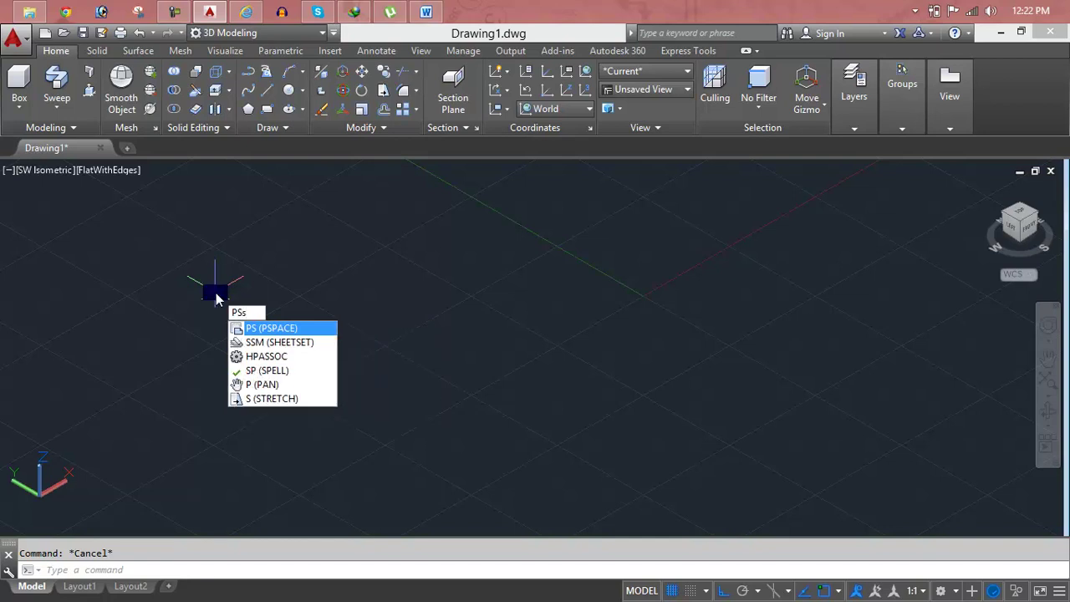
key("BackSpace")
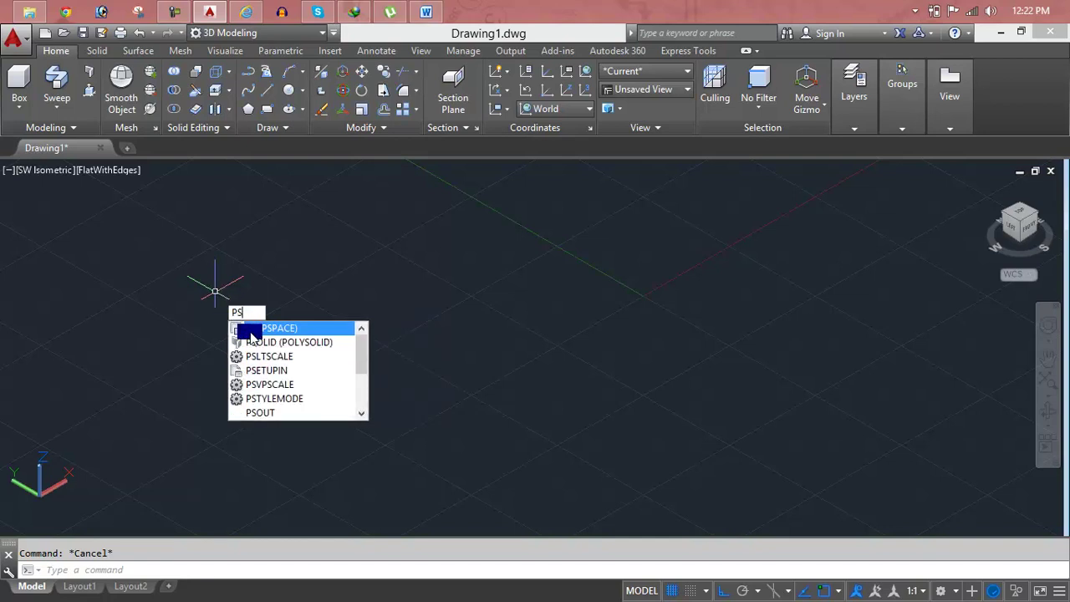
left_click(266, 344)
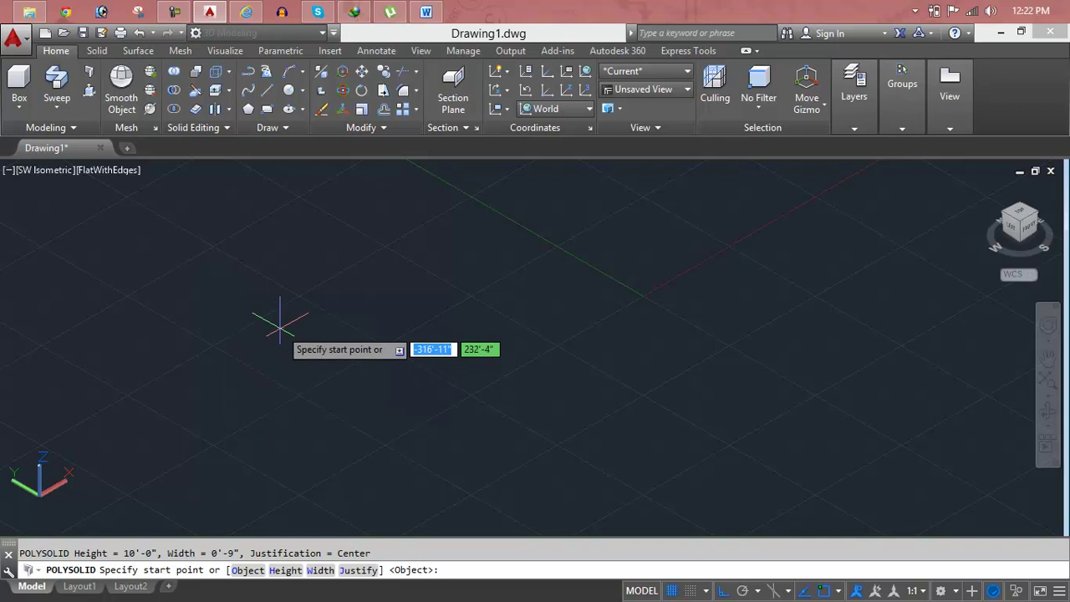
type("h")
key("Return")
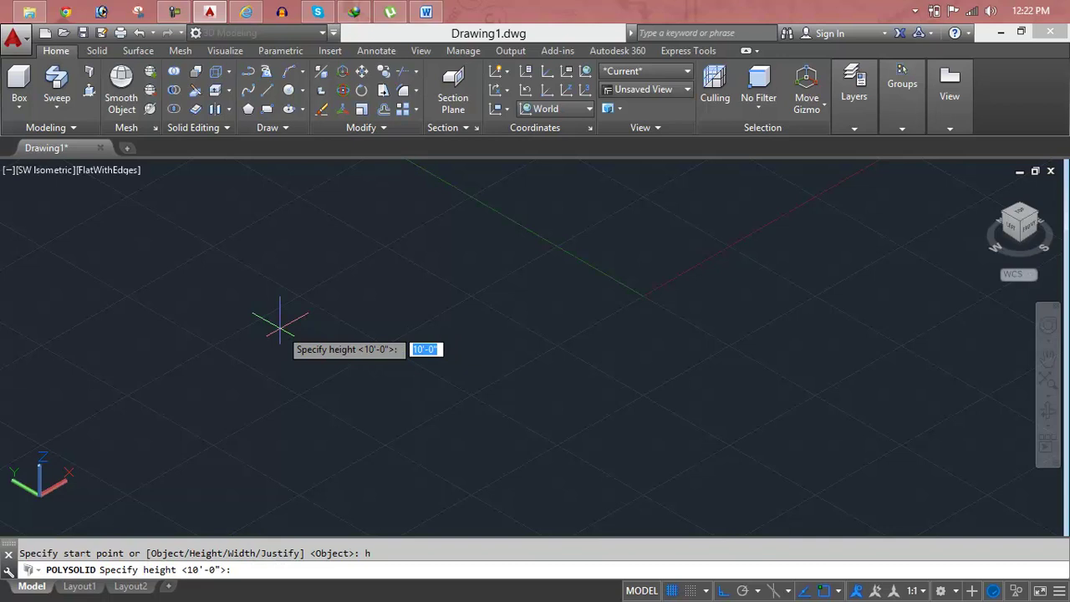
key("Return")
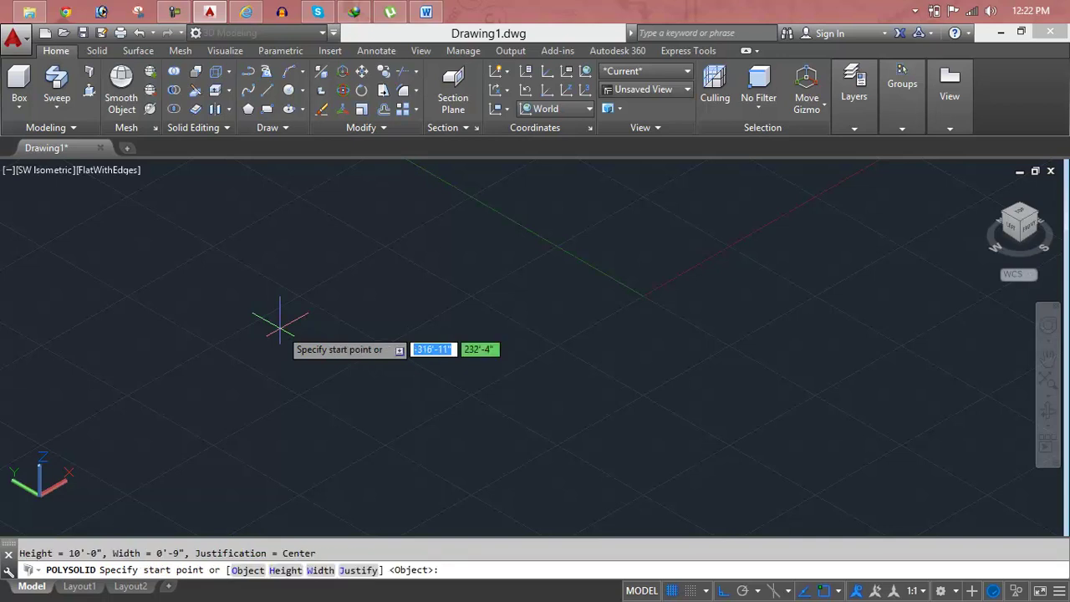
type("w")
key("Return")
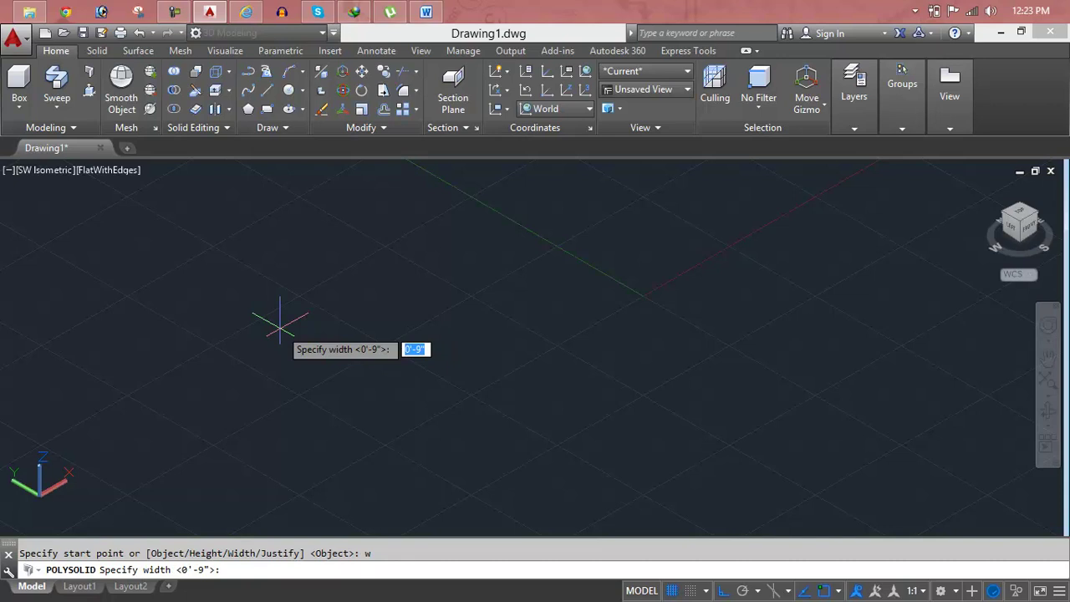
type("2'")
key("Return")
Step: Draw the four-sided square wall through its corners and close it
left_click(234, 344)
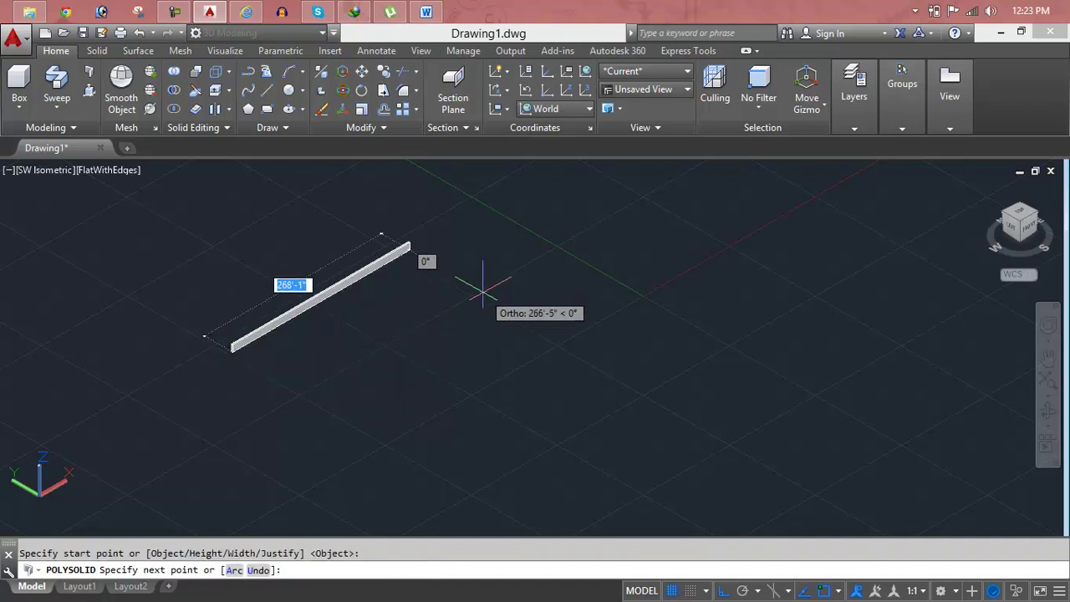
left_click(590, 264)
left_click(757, 368)
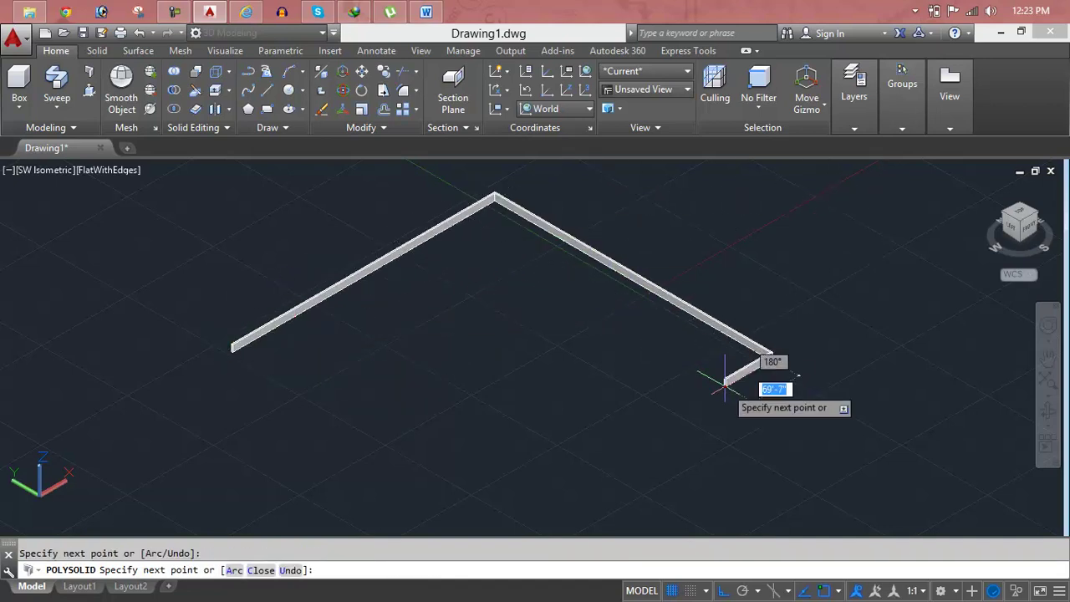
left_click(493, 512)
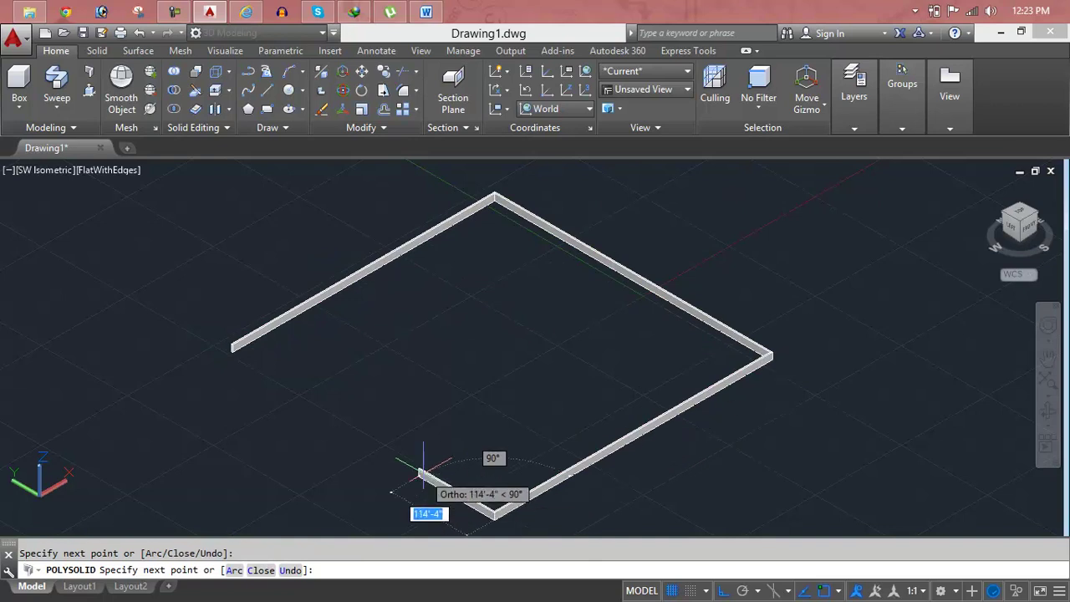
type("c")
key("Return")
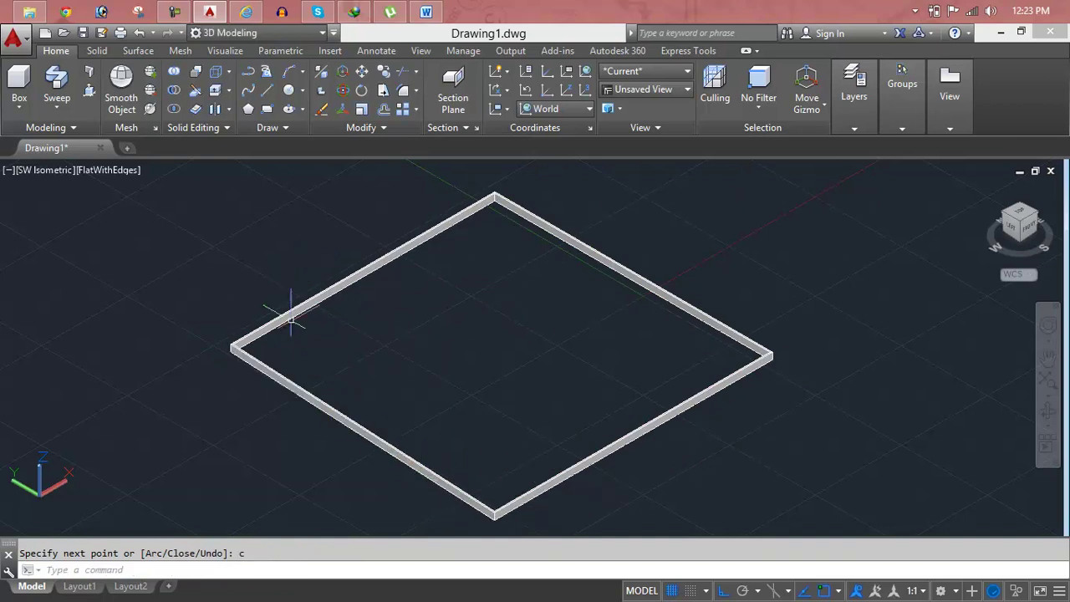
scroll(291, 319, "up", 3)
scroll(285, 314, "up", 3)
scroll(282, 311, "up", 2)
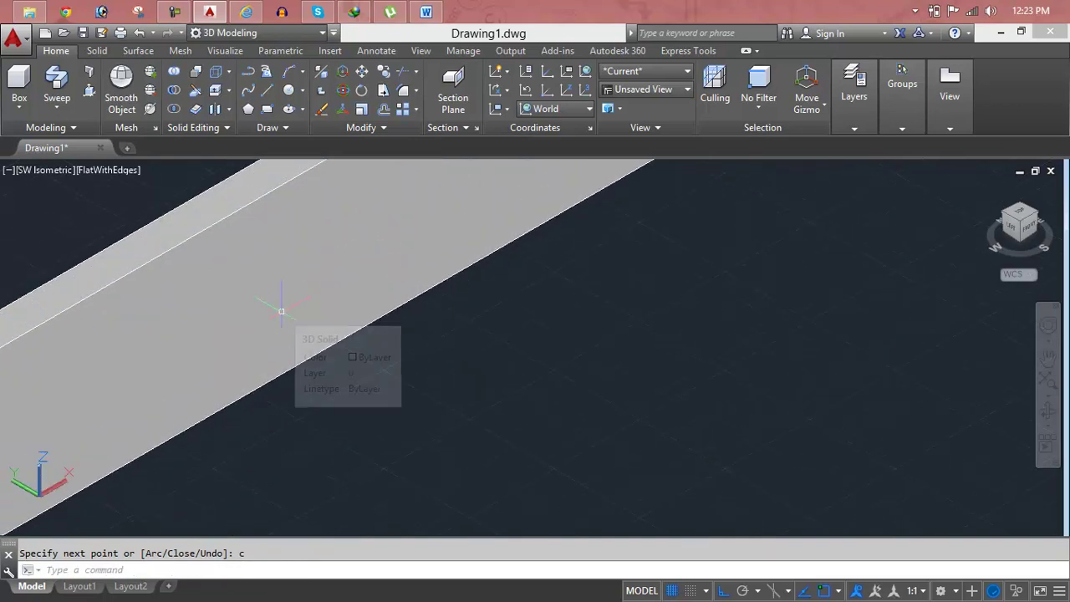
scroll(282, 311, "down", 2)
scroll(282, 311, "down", 3)
Step: Select the square wall and delete it
left_click(281, 311)
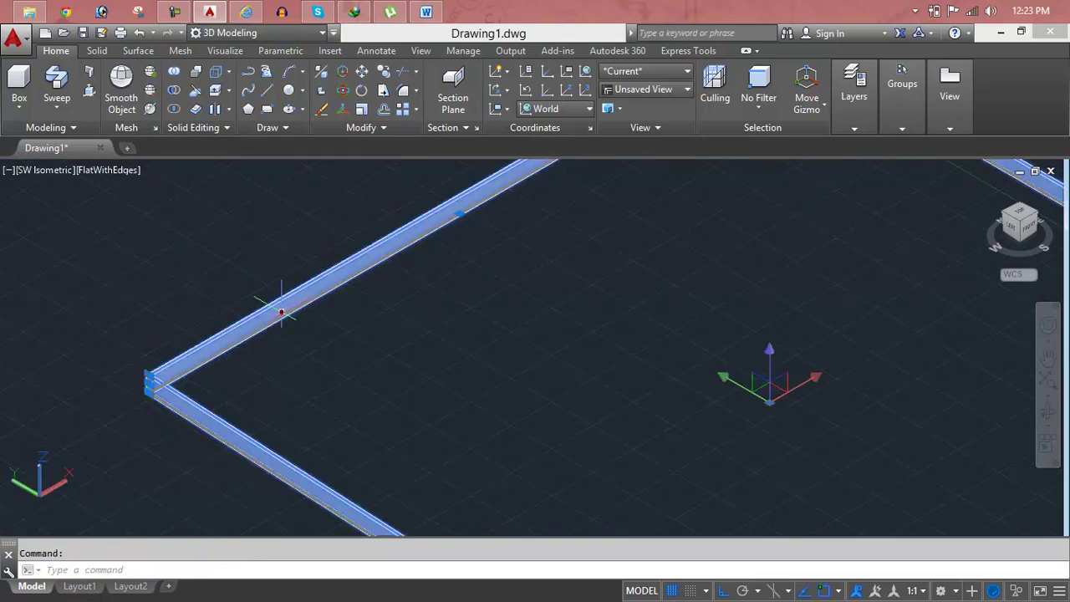
key("Delete")
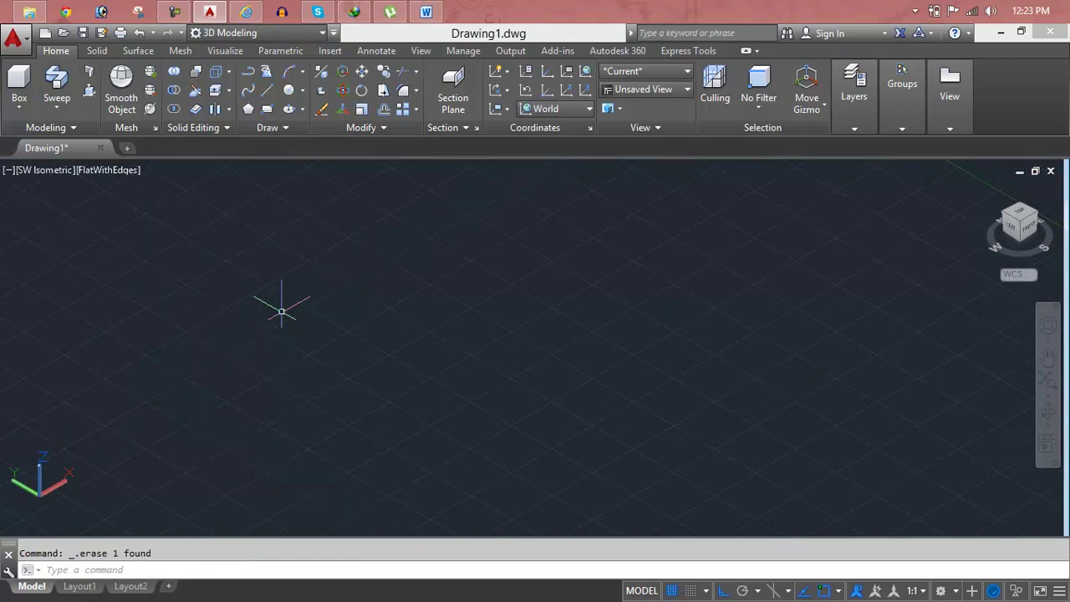
key("Escape")
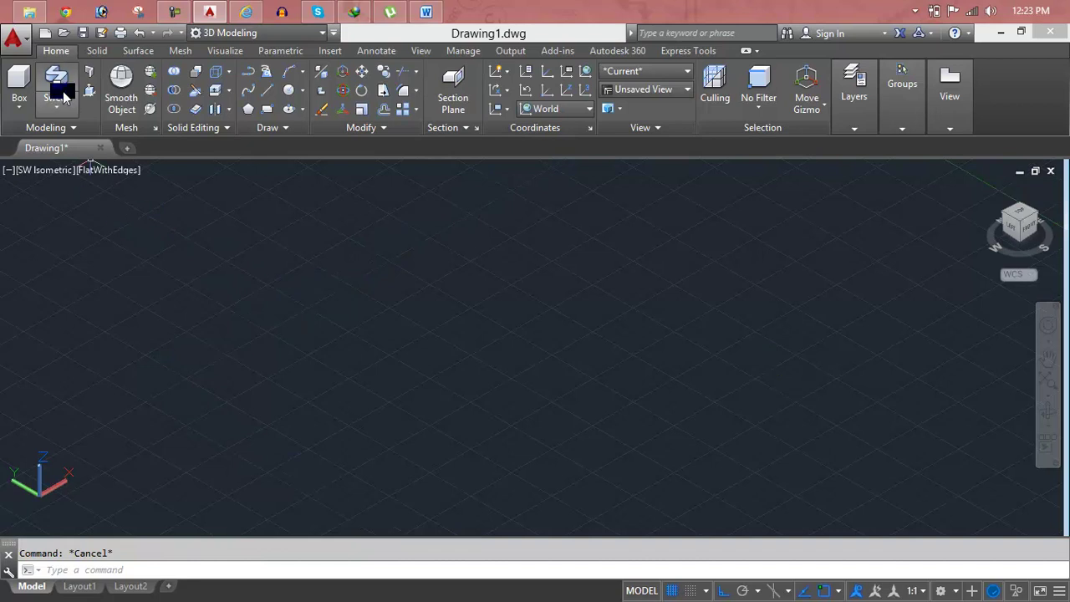
Step: Draw a flat rectangle with the REC command
left_click(90, 75)
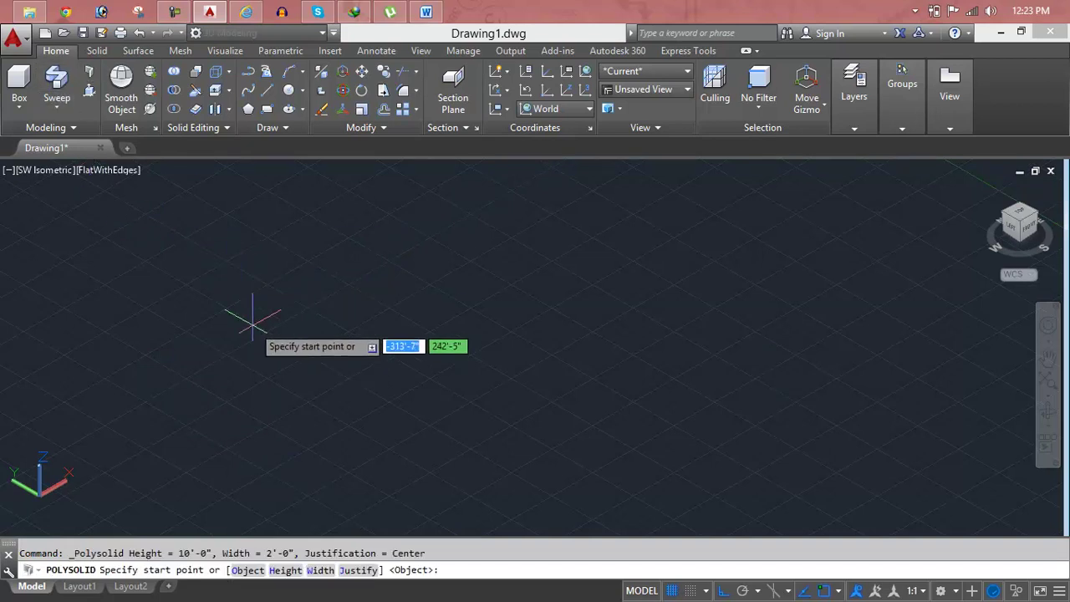
key("Escape")
type("REC")
left_click(487, 294)
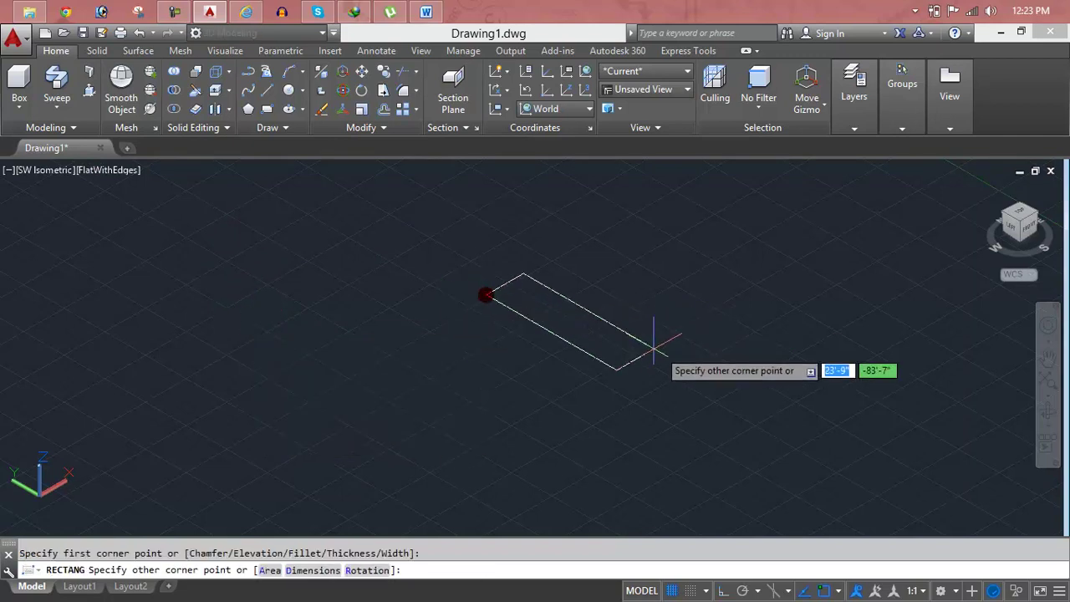
left_click(915, 313)
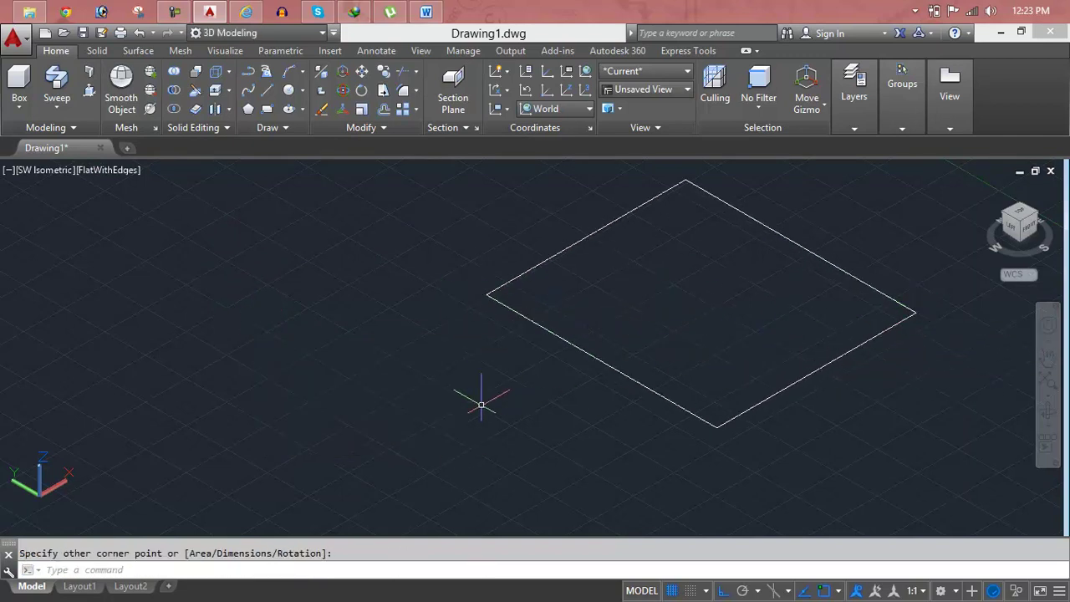
key("Escape")
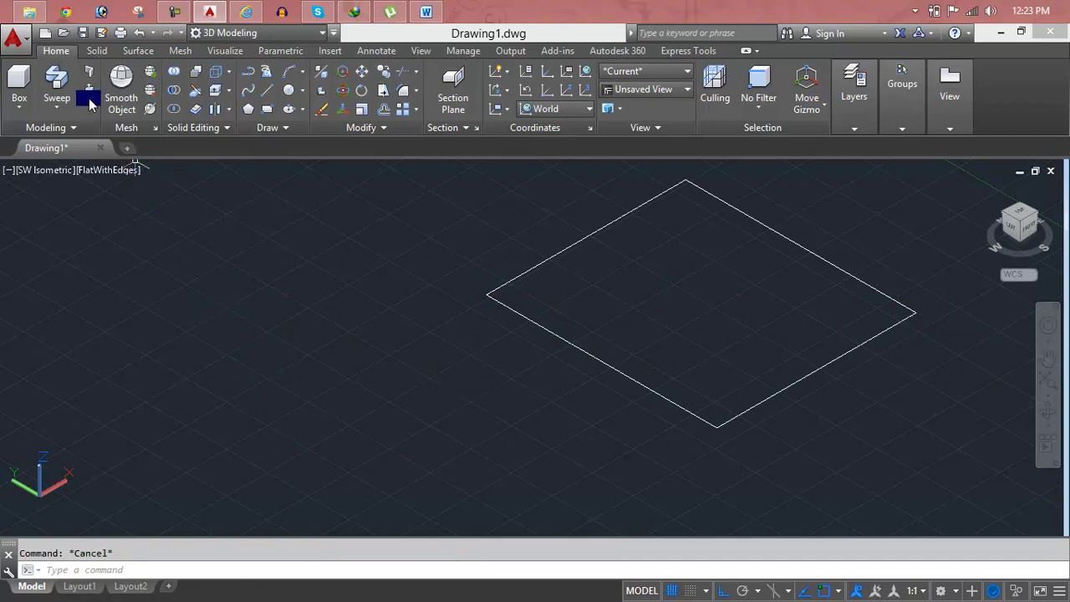
Step: Start a polysolid using the Object option and pick the rectangle to convert
left_click(89, 73)
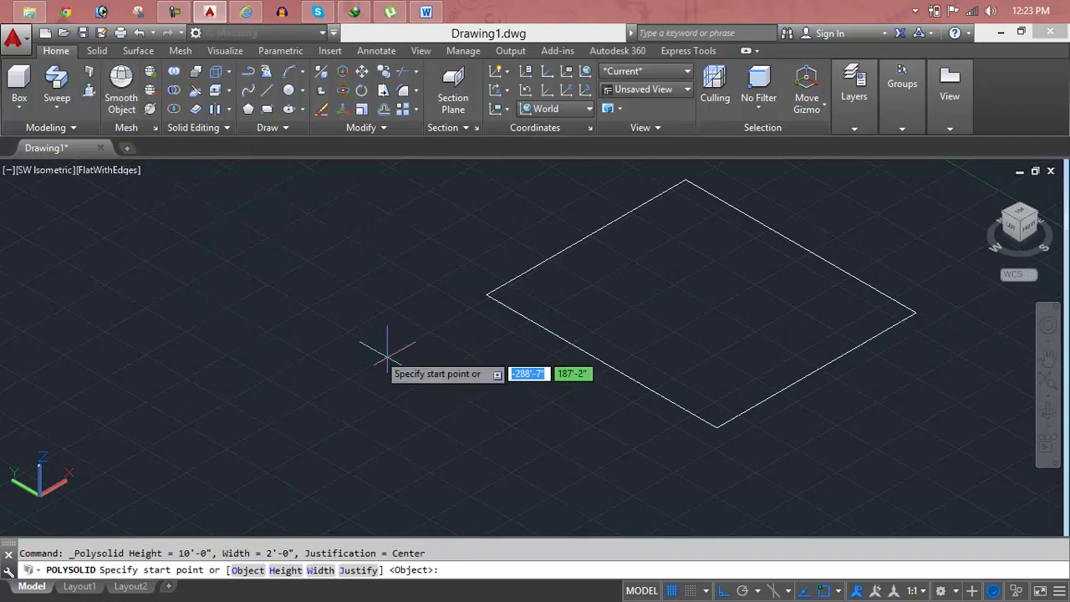
type("o")
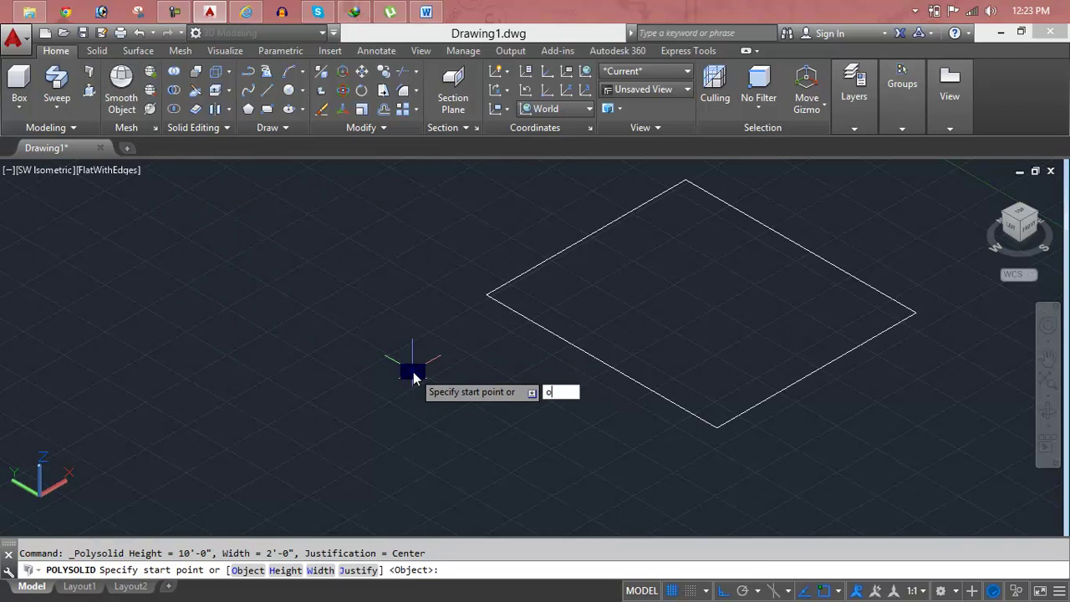
key("Return")
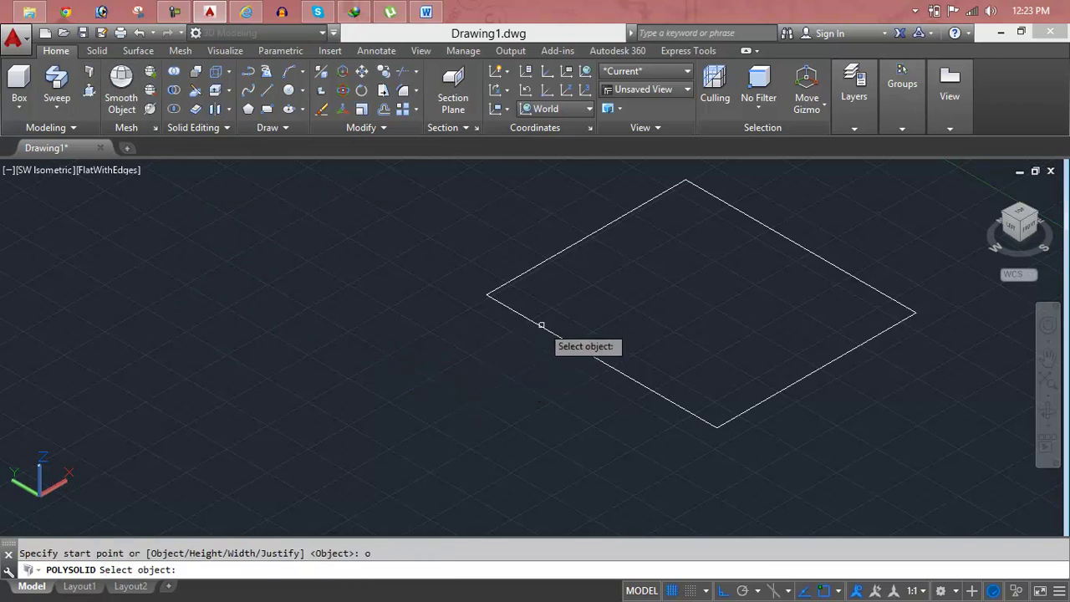
left_click(539, 326)
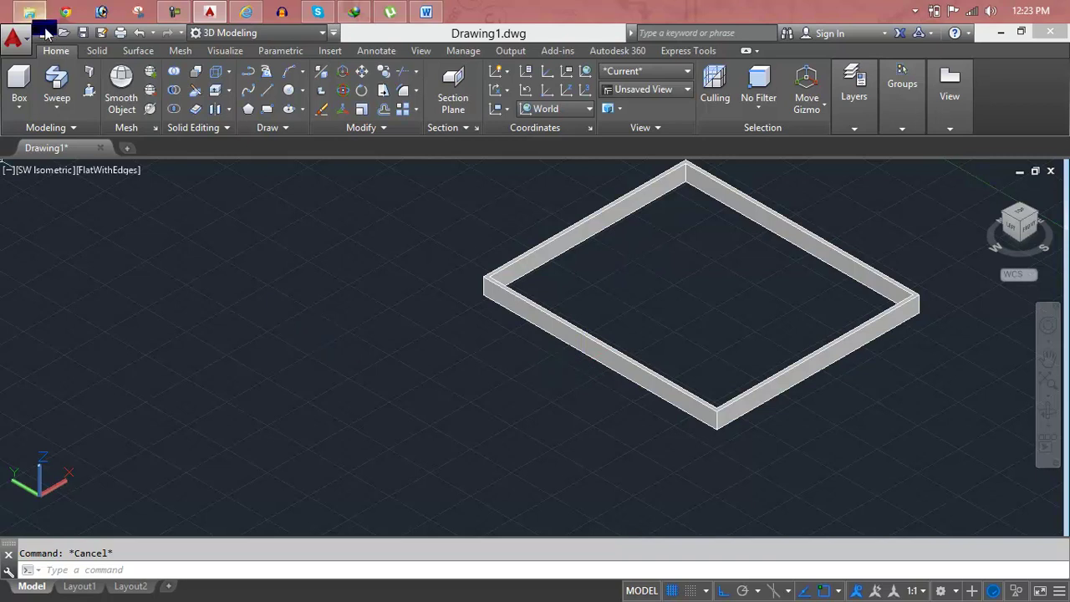
Step: Draw a center-justified four-sided polysolid wall and close it
left_click(88, 70)
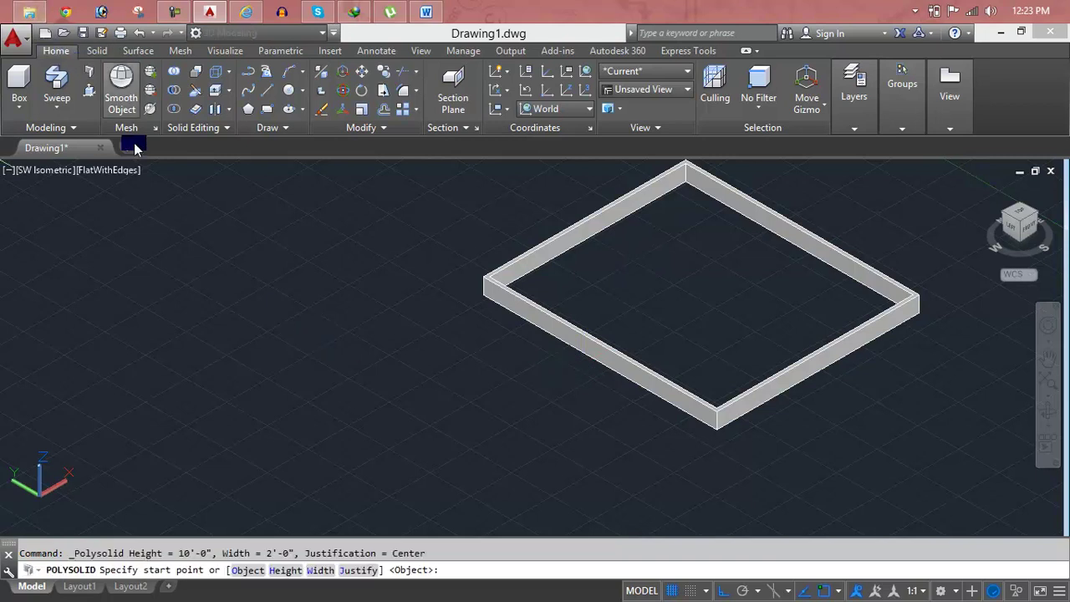
type("j")
key("Return")
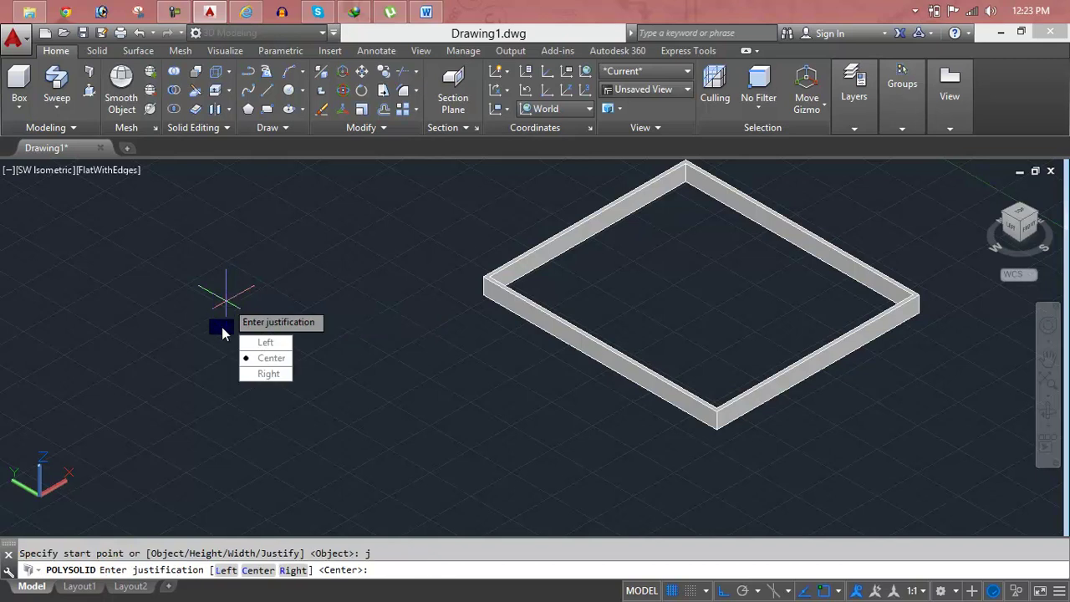
key("Return")
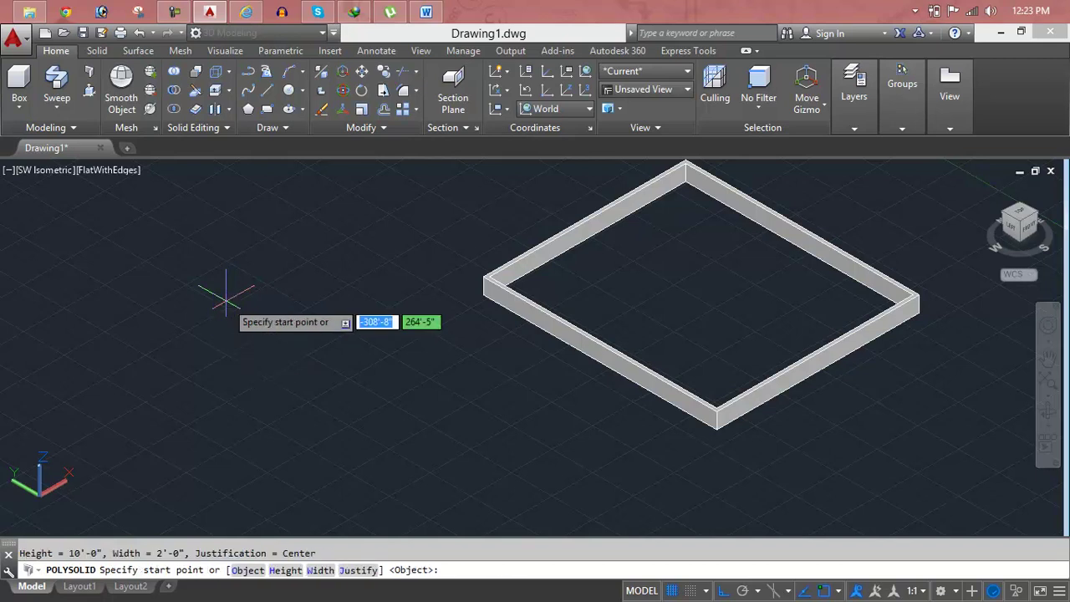
left_click(226, 294)
left_click(354, 282)
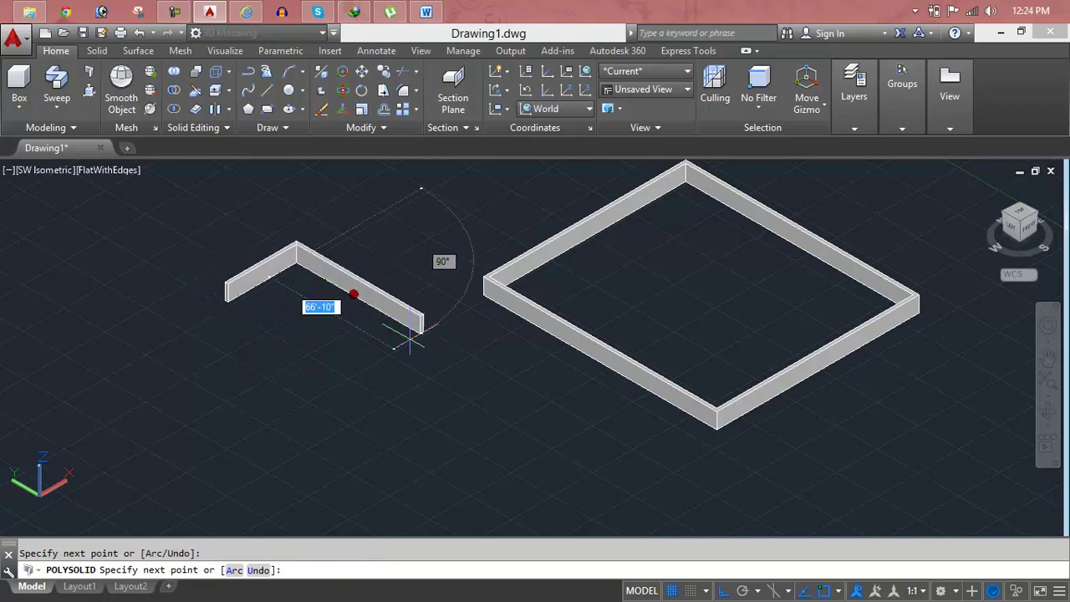
left_click(425, 356)
left_click(188, 360)
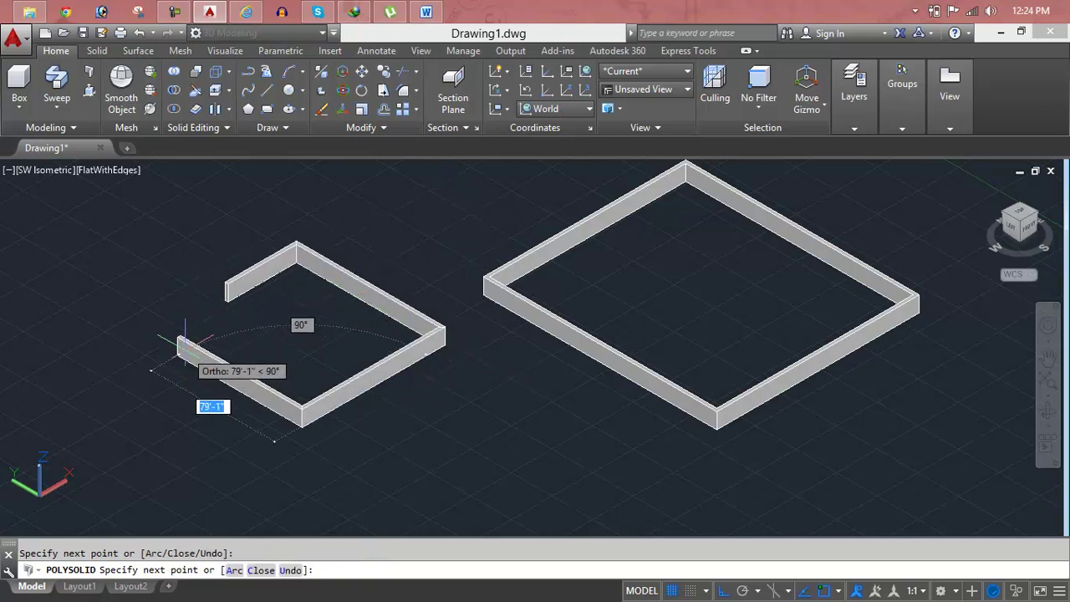
type("c")
key("Return")
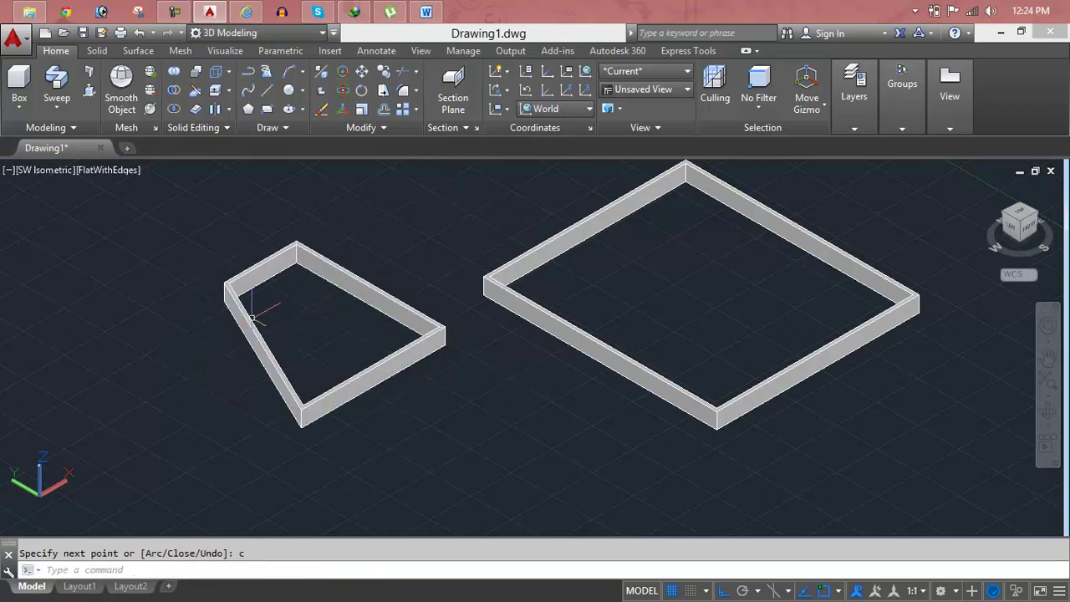
Step: Delete the four-sided wall and the rectangular wall frame
left_click(255, 334)
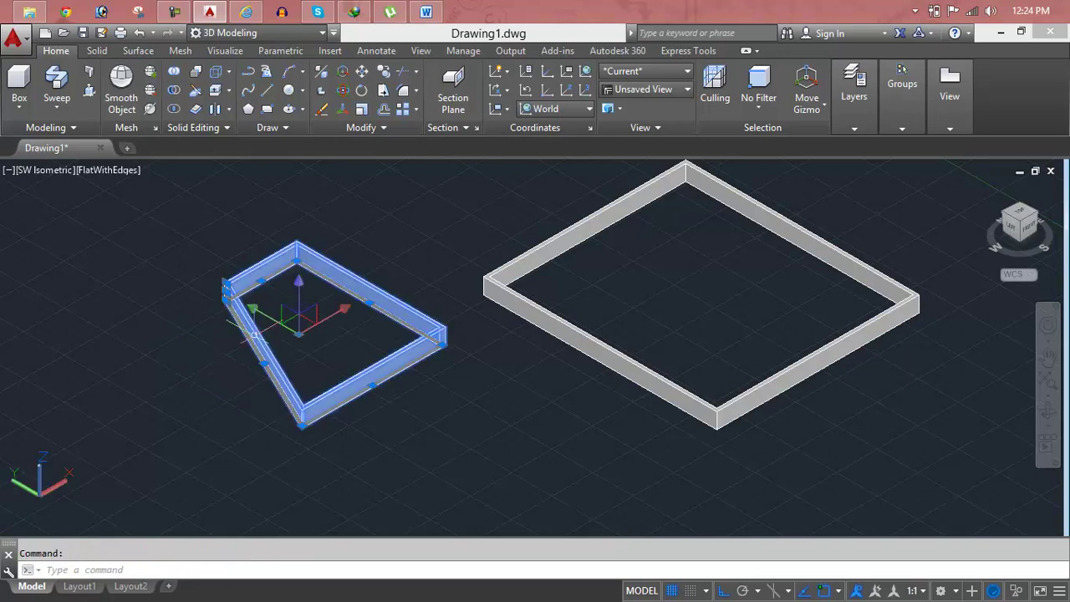
key("Delete")
left_click(552, 258)
key("Delete")
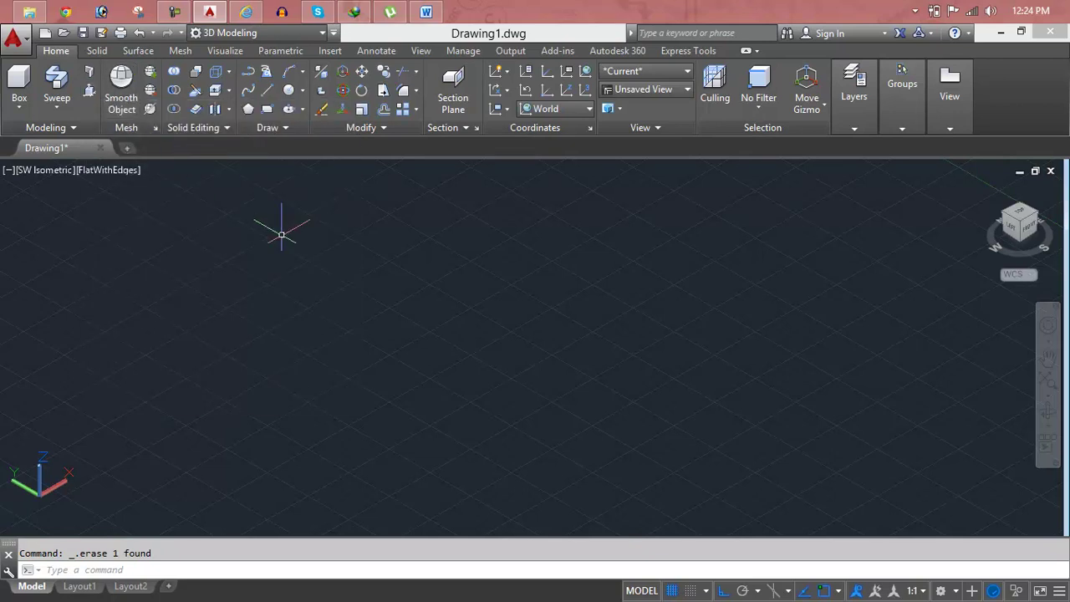
Step: Draw a rectangle with REC and zoom out around it
type("t")
key("Escape")
type("rec")
key("Return")
left_click(344, 272)
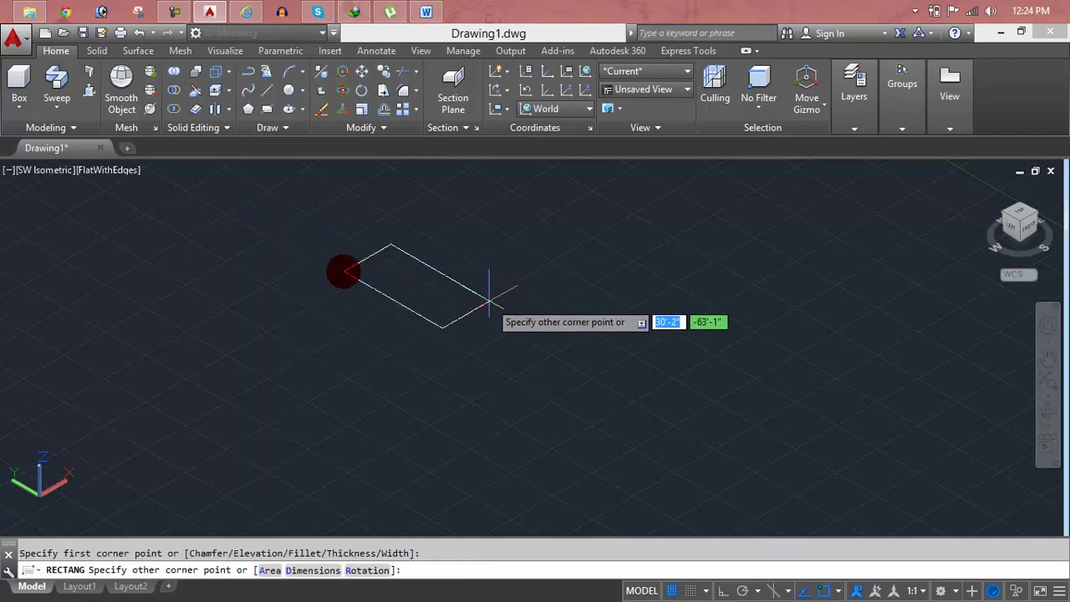
left_click(630, 270)
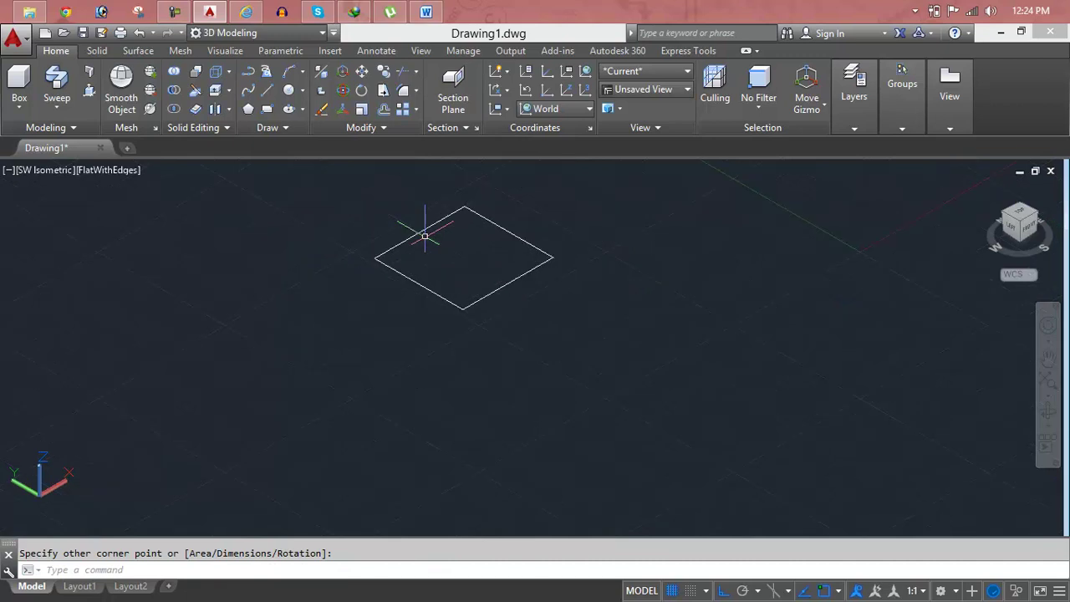
scroll(402, 259, "down", 2)
middle_click_drag(401, 258, 365, 310)
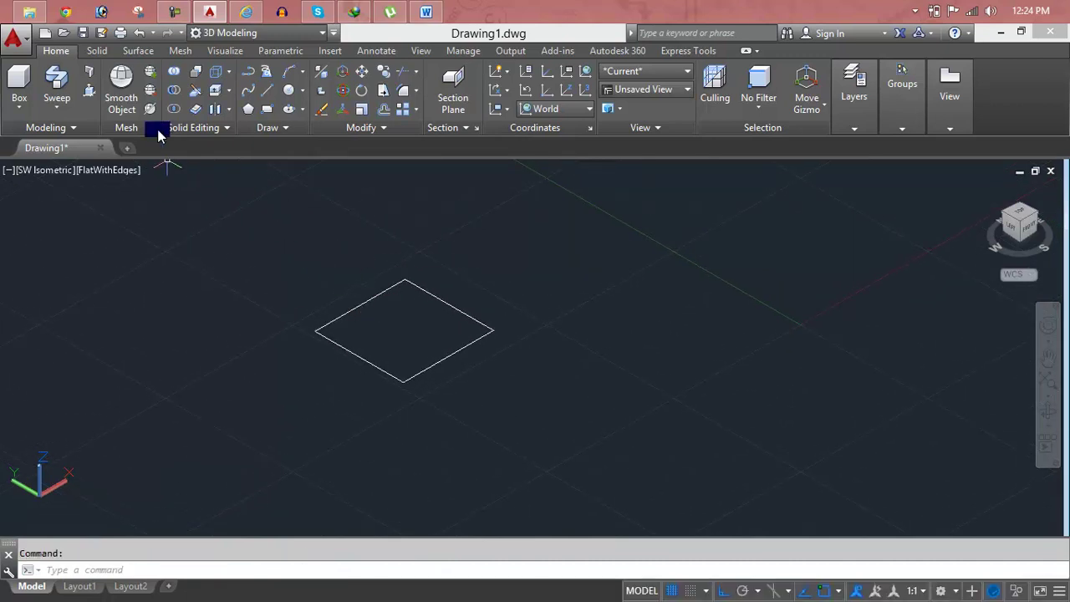
Step: Extrude the rectangle into a trial box, delete it, and undo back to the outline
left_click(61, 113)
left_click(75, 135)
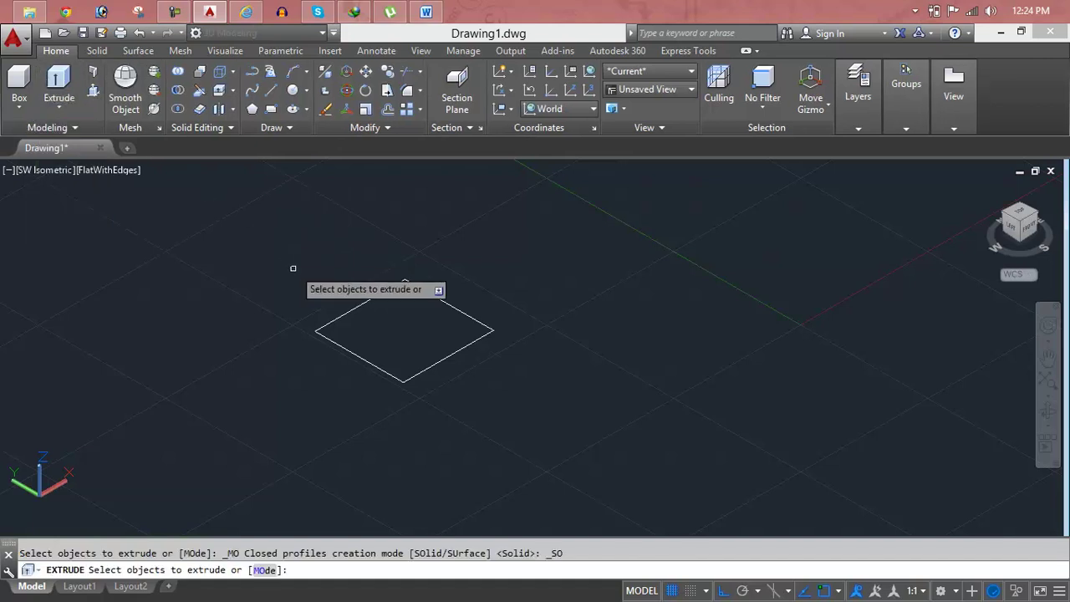
left_click(357, 304)
left_click(358, 305)
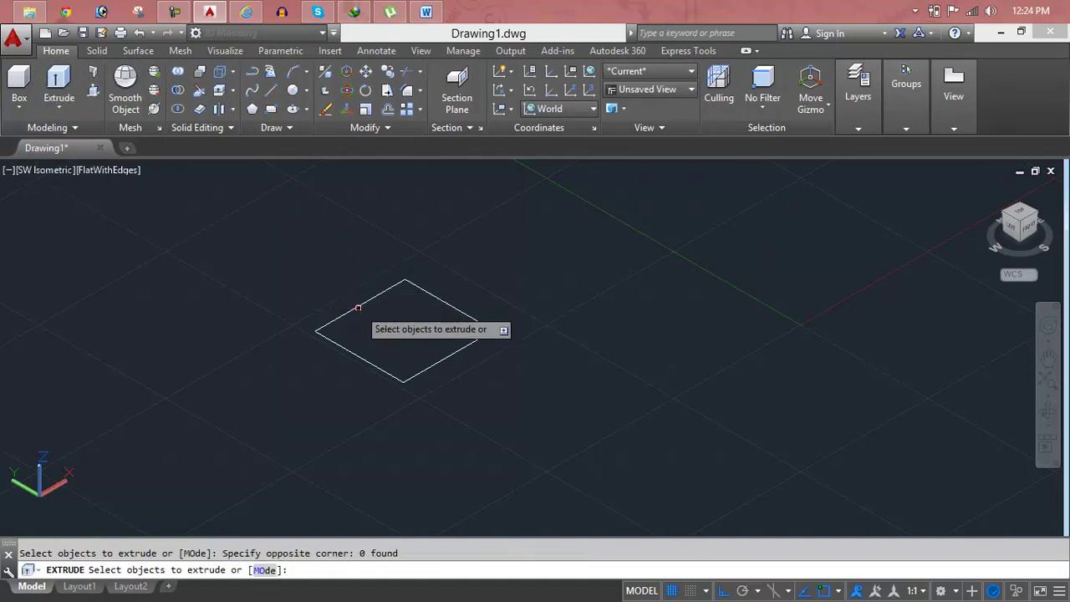
left_click(358, 305)
right_click(357, 308)
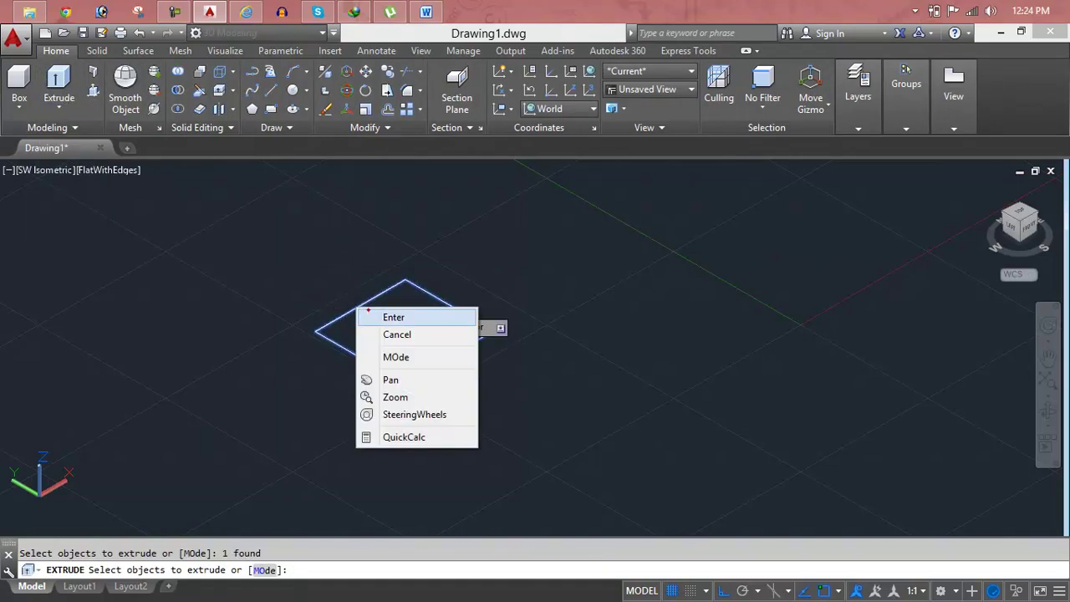
left_click(373, 316)
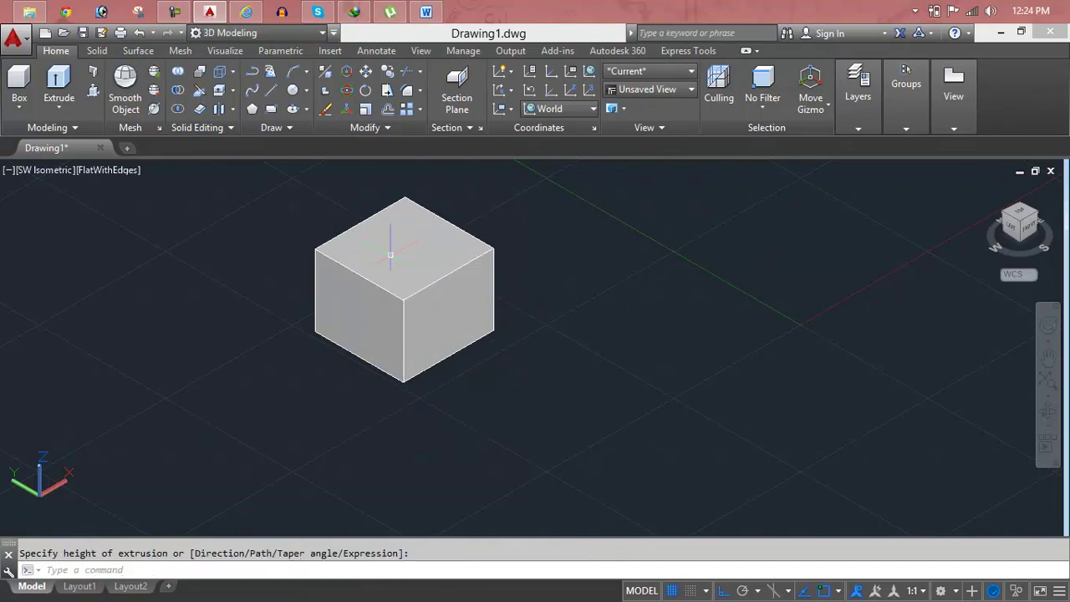
left_click(391, 255)
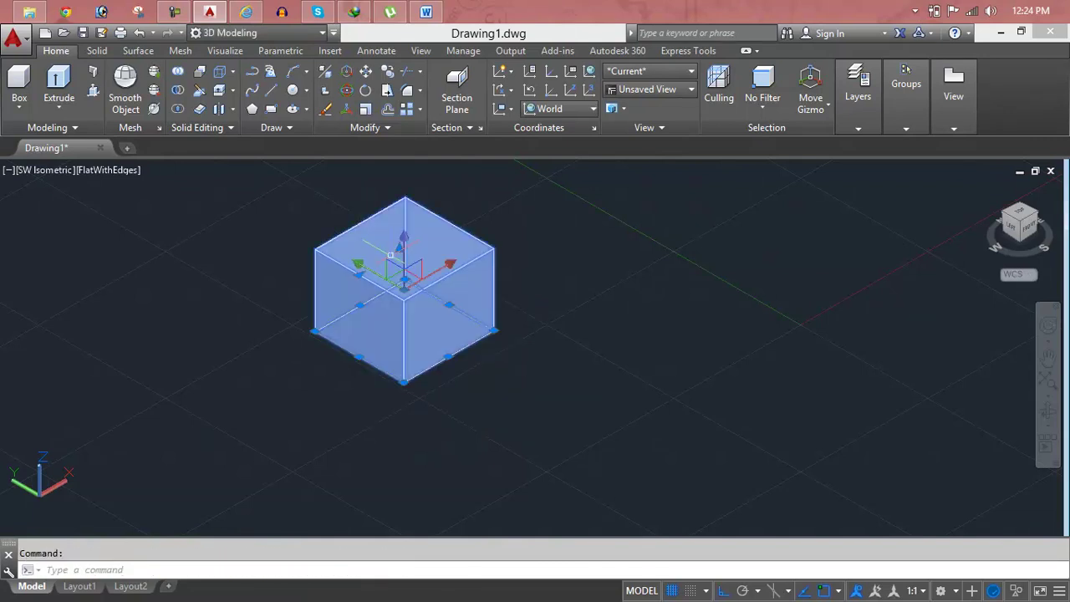
key("Delete")
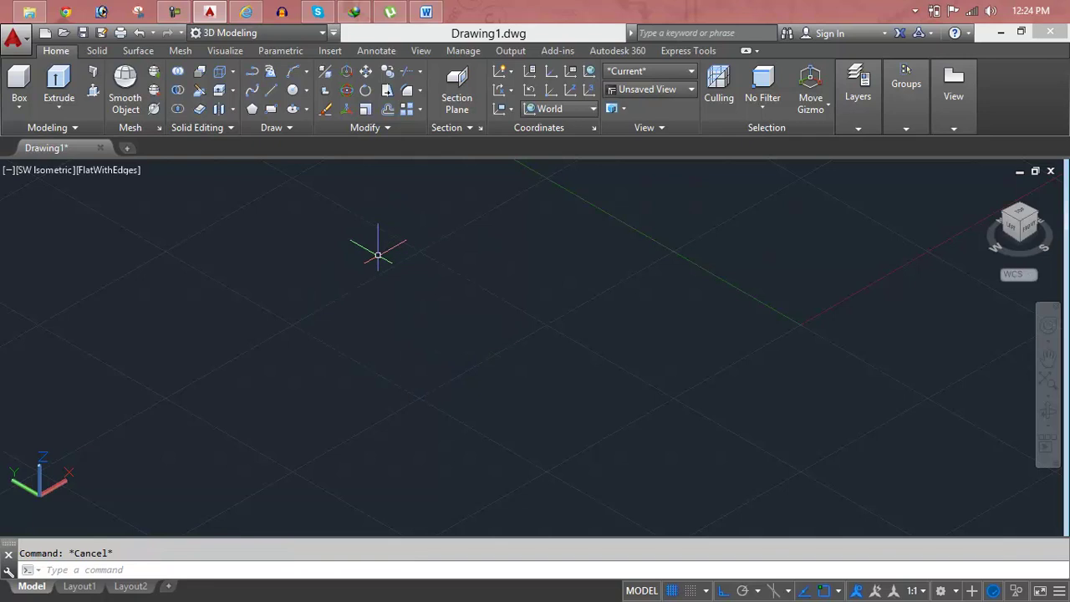
key("ctrl+z")
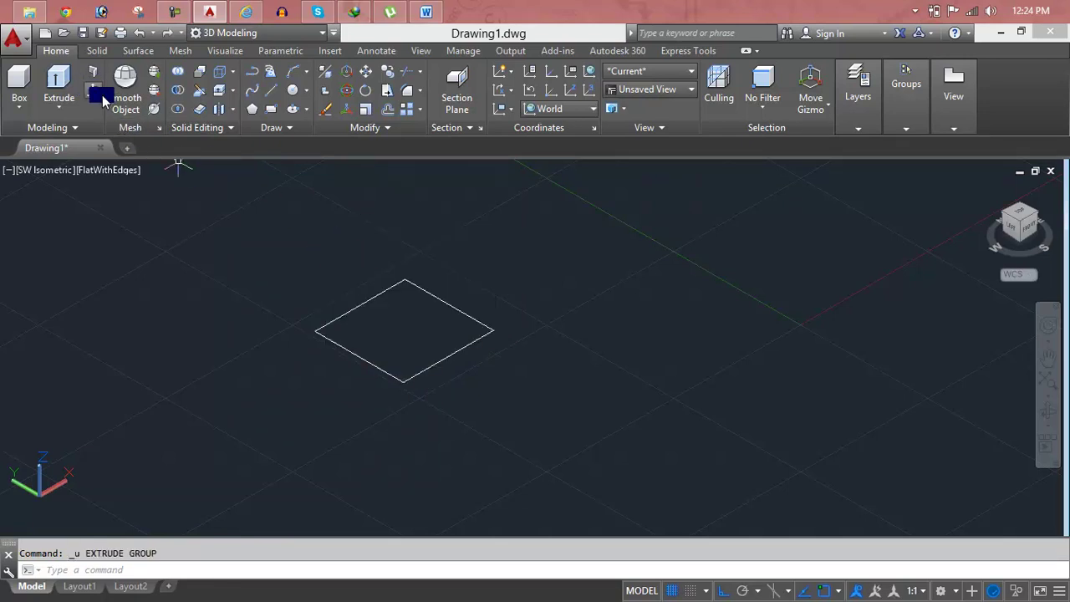
Step: Presspull the rectangle up into a cube
left_click(93, 90)
left_click(380, 298)
left_click(402, 229)
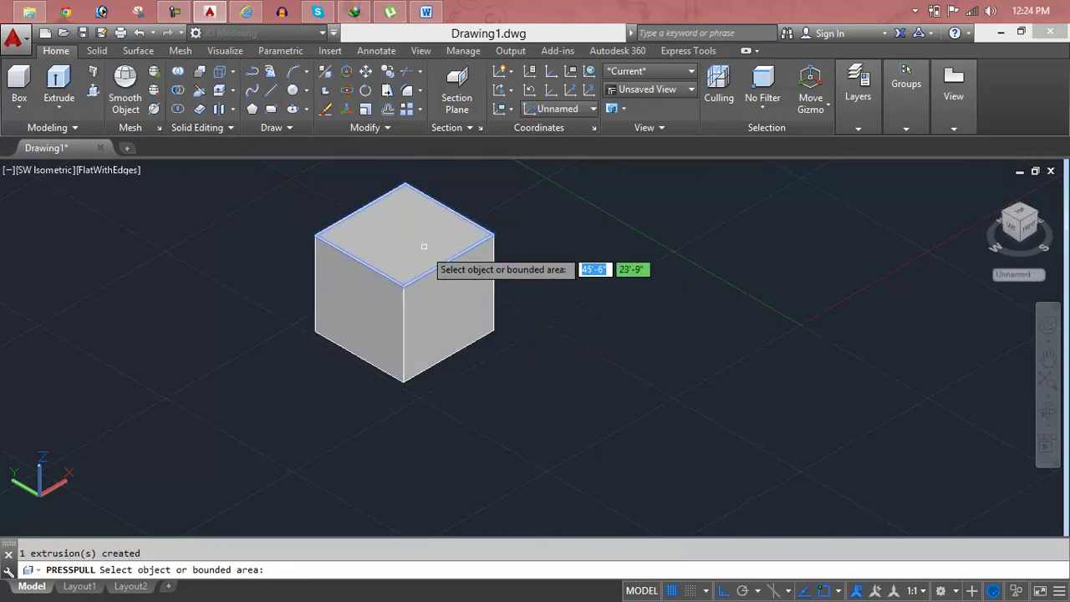
middle_click_drag(425, 246, 409, 298)
scroll(408, 298, "up", 2)
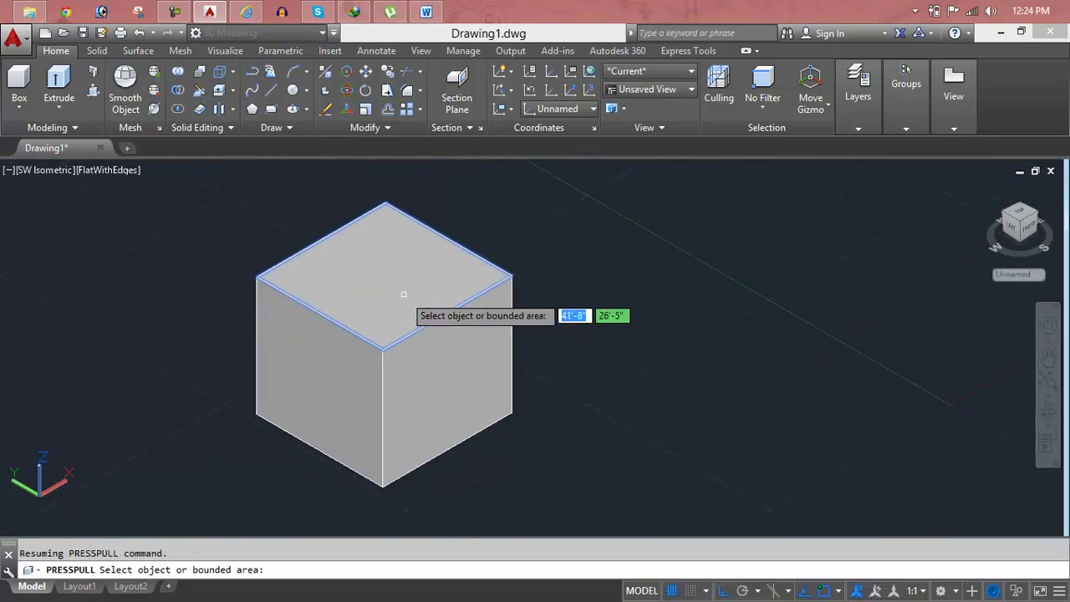
Step: Draw a circle centred on the cube's top face
type("c")
key("Return")
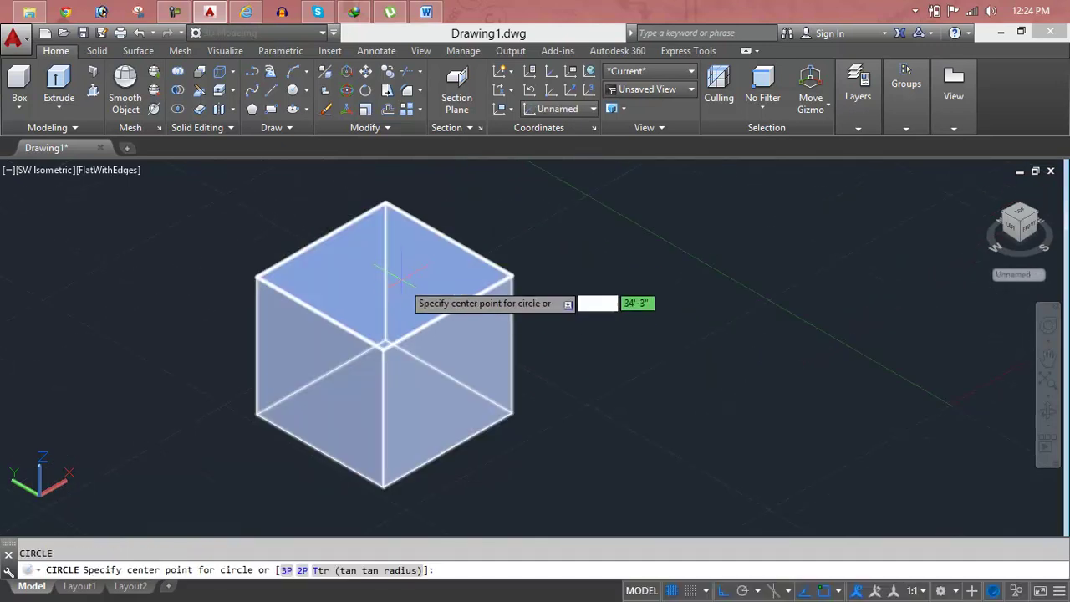
left_click(382, 286)
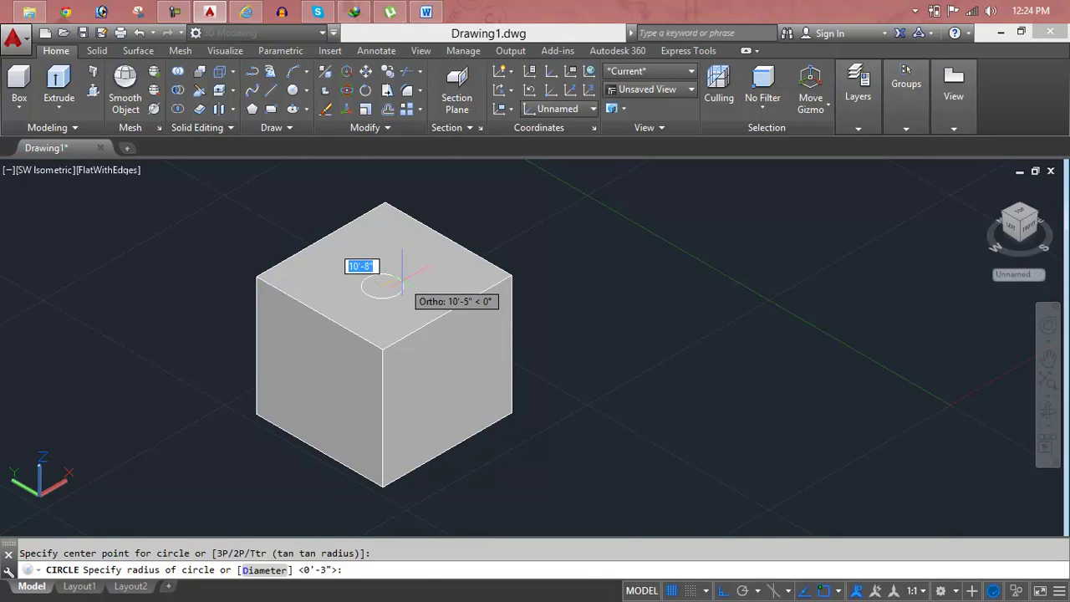
left_click(446, 286)
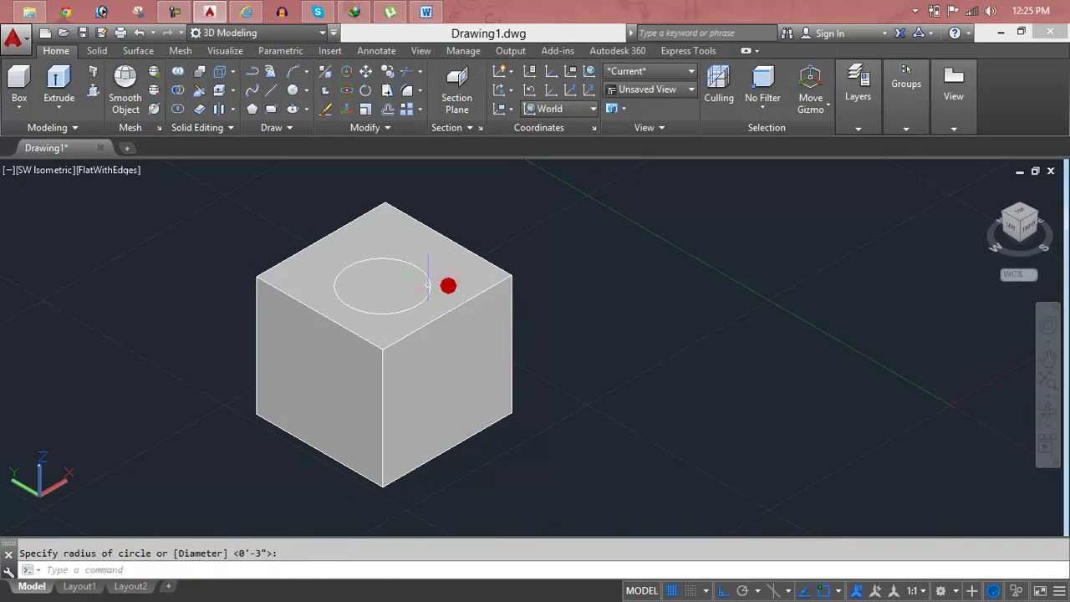
Step: Extrude the top circle downward into a cylinder protruding below the cube
left_click(67, 108)
left_click(84, 136)
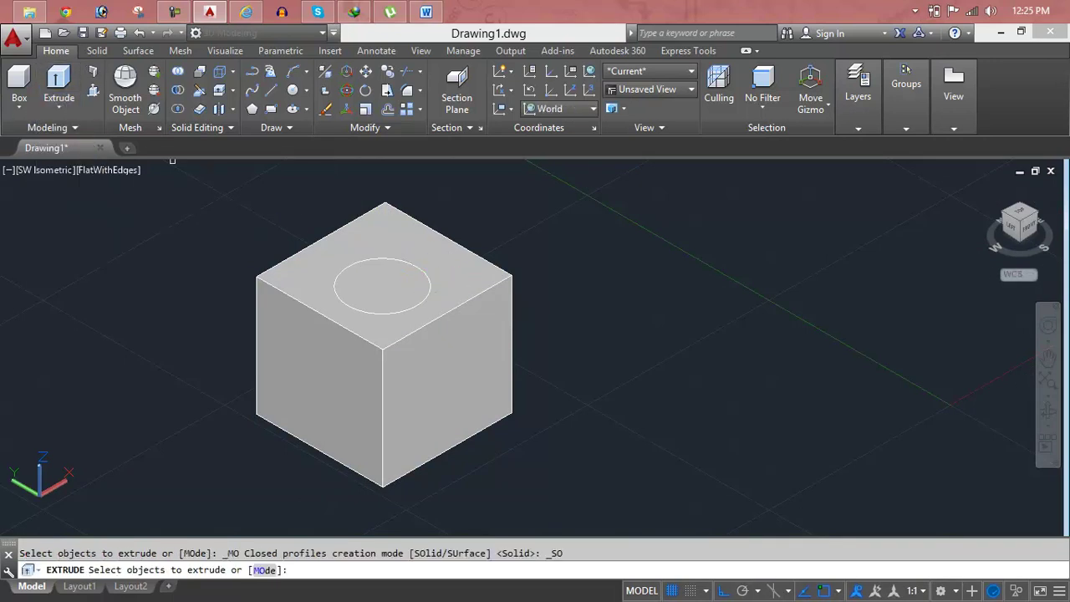
left_click(399, 296)
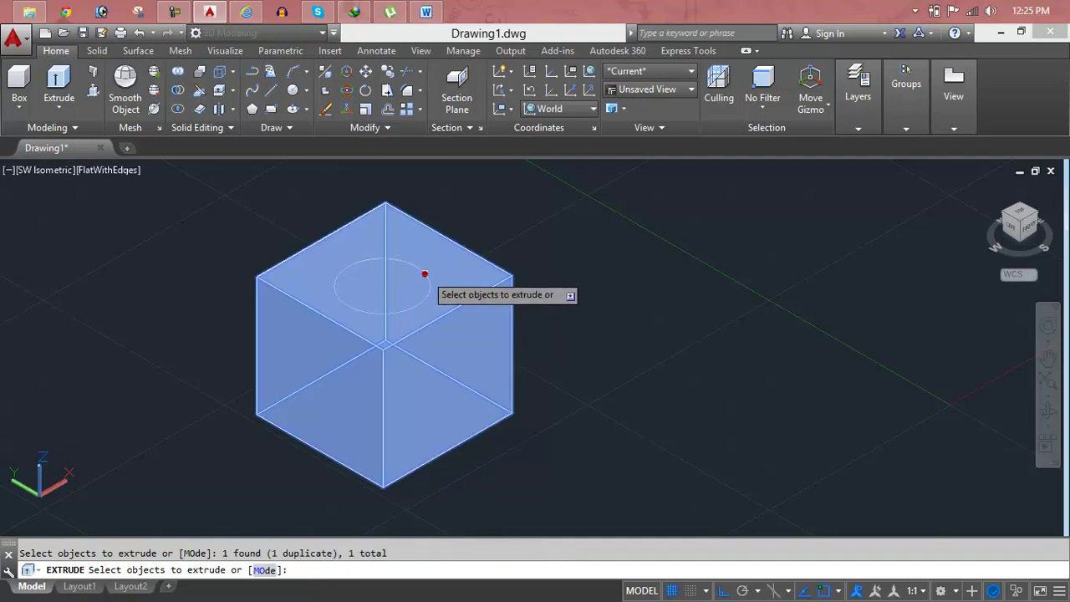
key("Escape")
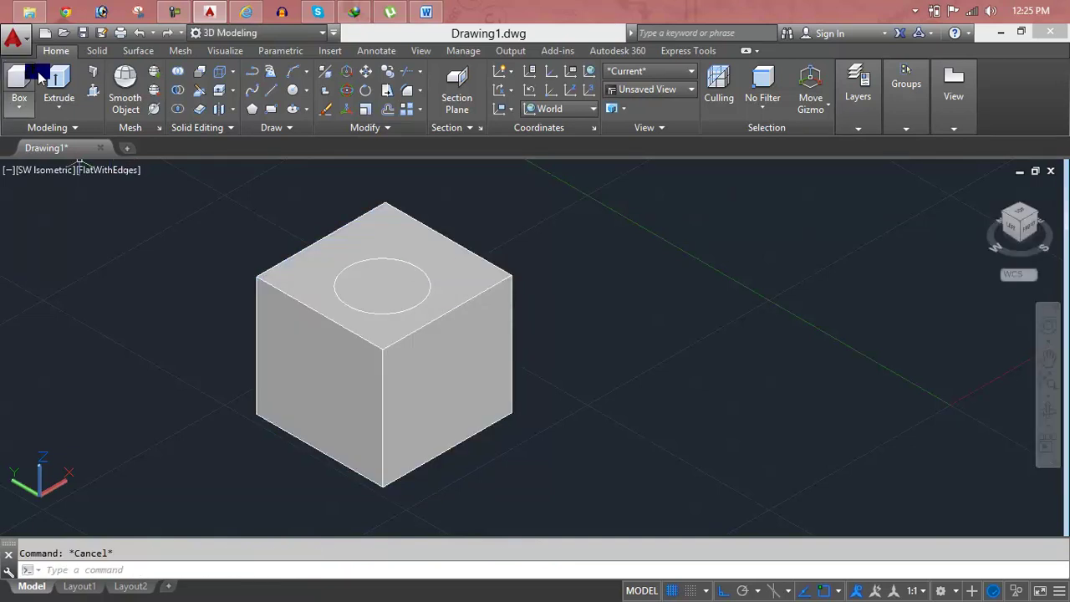
left_click(54, 79)
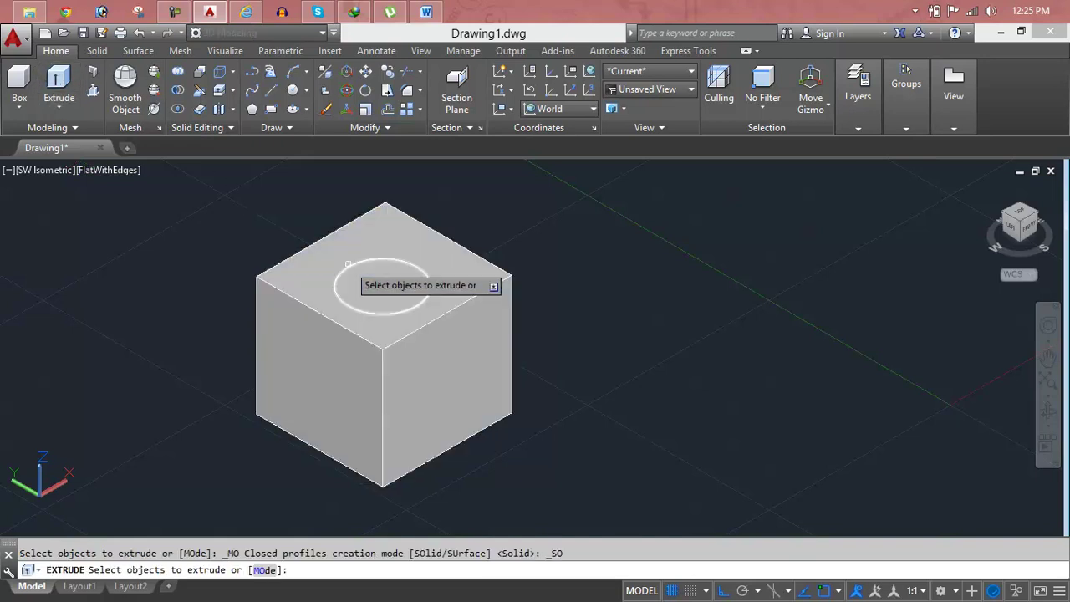
left_click(348, 264)
right_click(348, 264)
left_click(368, 275)
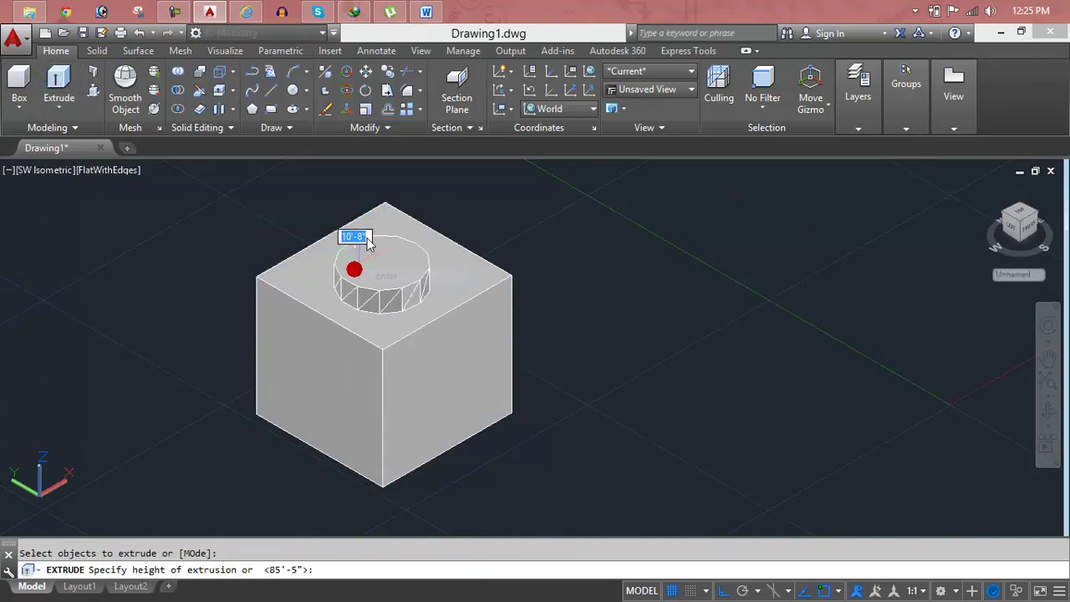
middle_click_drag(386, 373, 432, 290)
scroll(401, 294, "up", 2)
left_click(383, 480)
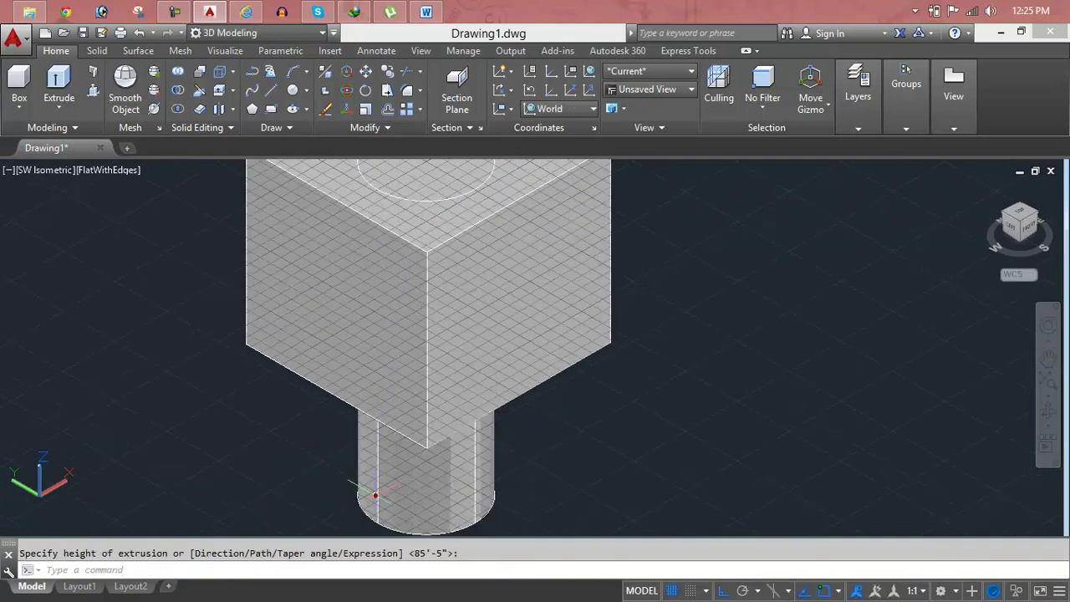
key("Escape")
Step: Delete the protruding cylinder from the cube
scroll(424, 434, "down", 5)
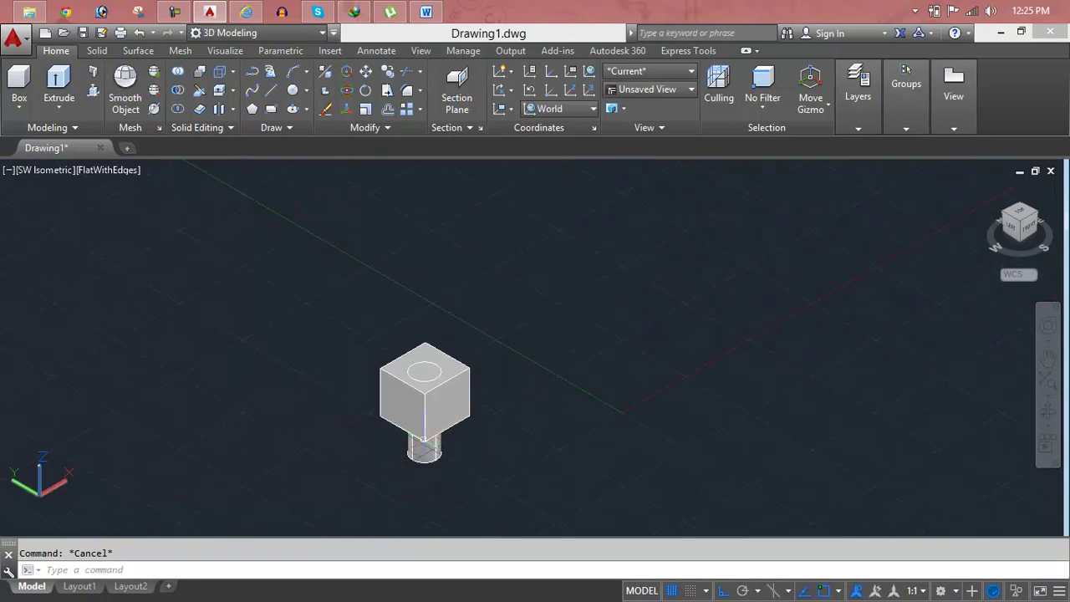
scroll(424, 366, "up", 1)
scroll(423, 365, "up", 2)
scroll(423, 366, "up", 1)
left_click(418, 369)
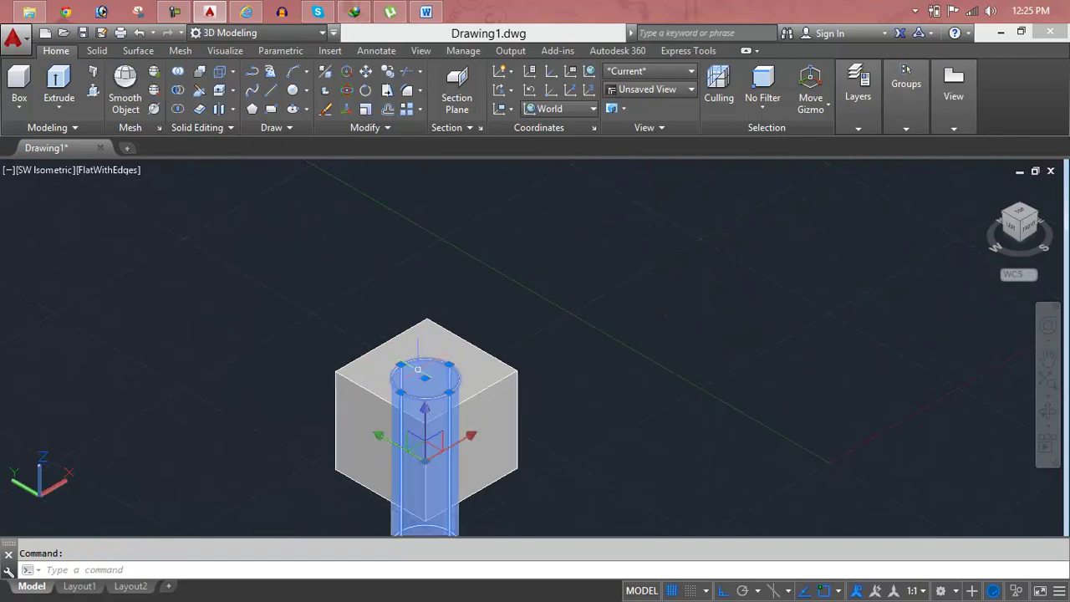
key("Delete")
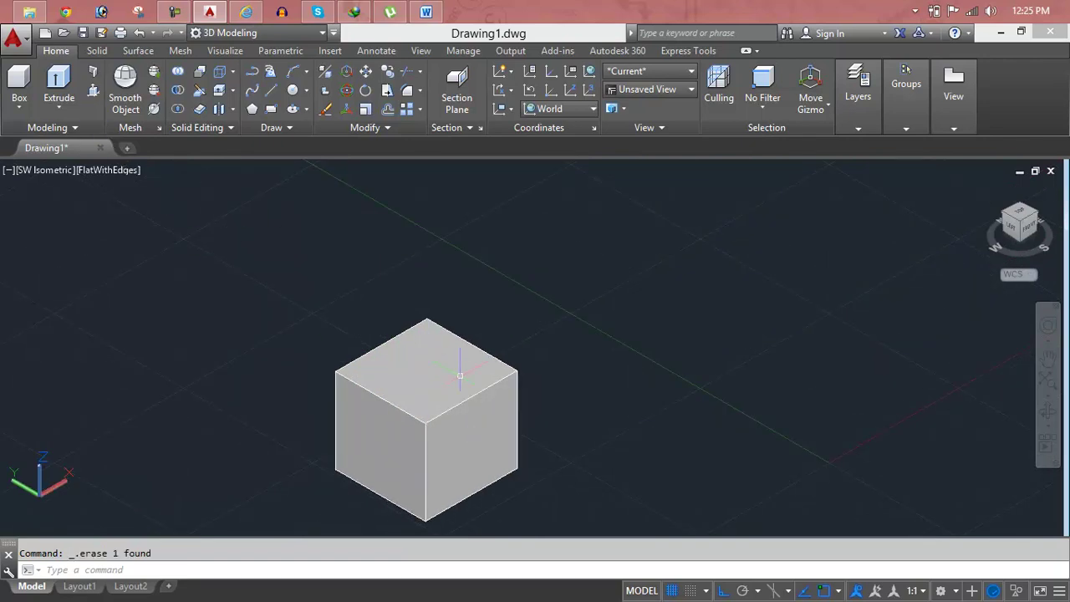
Step: Draw a small circle on the cube's top face with the C alias
type("c")
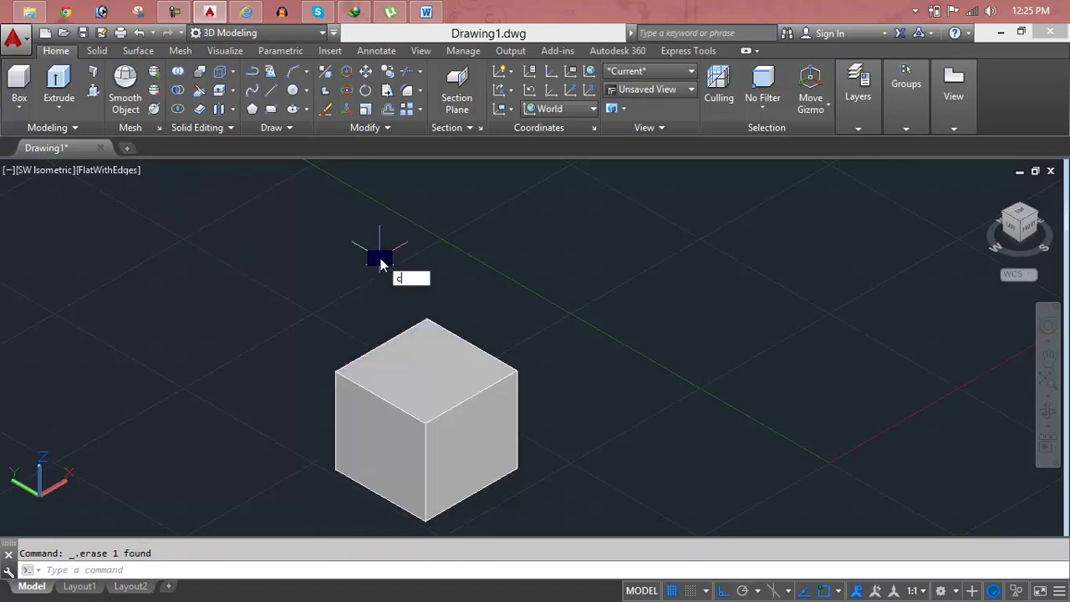
key("Return")
left_click(410, 376)
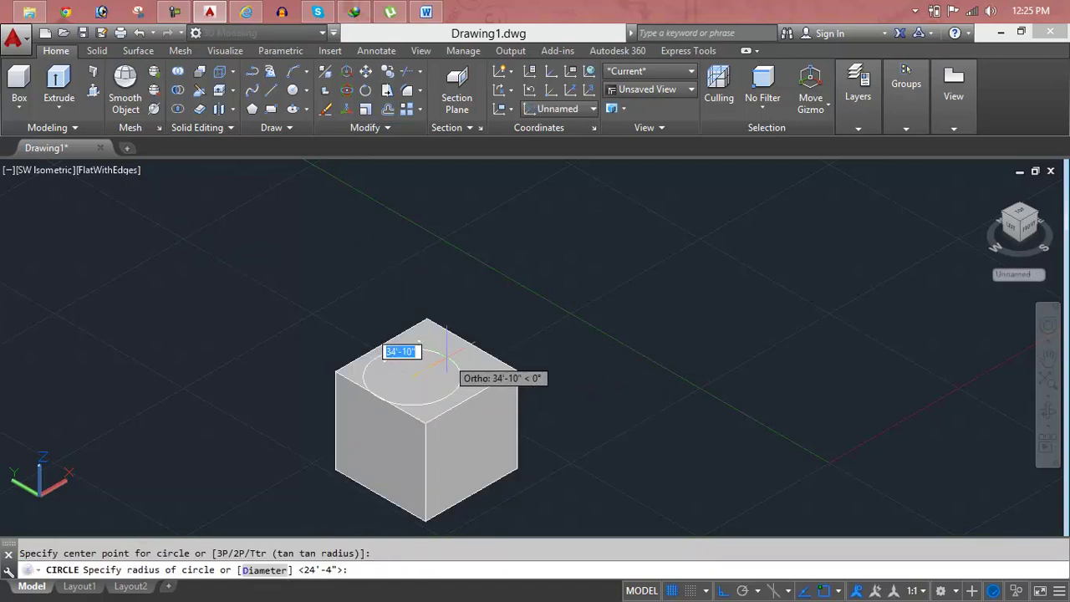
left_click(431, 365)
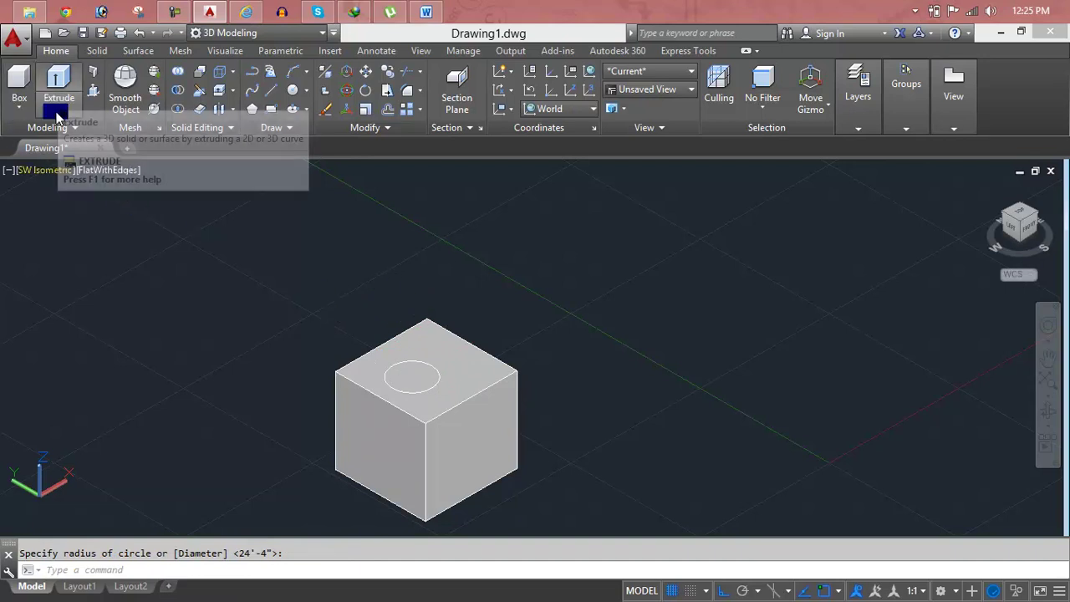
Step: Press-pull the top-face circle down into the cube to cut a round hole
left_click(93, 92)
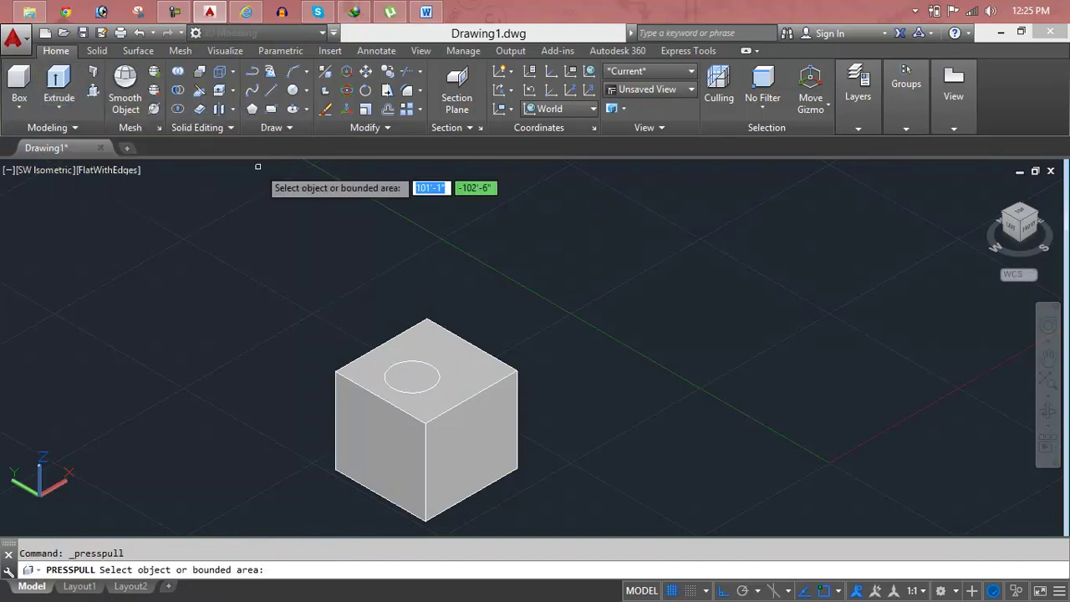
left_click(411, 375)
middle_click_drag(411, 377, 413, 295, "shift")
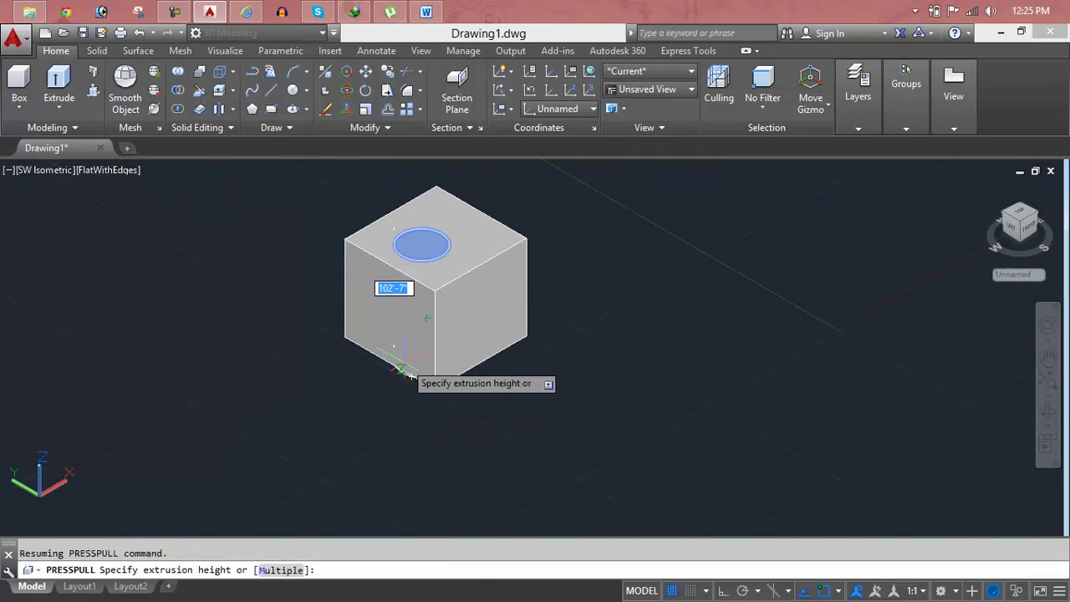
left_click(403, 422)
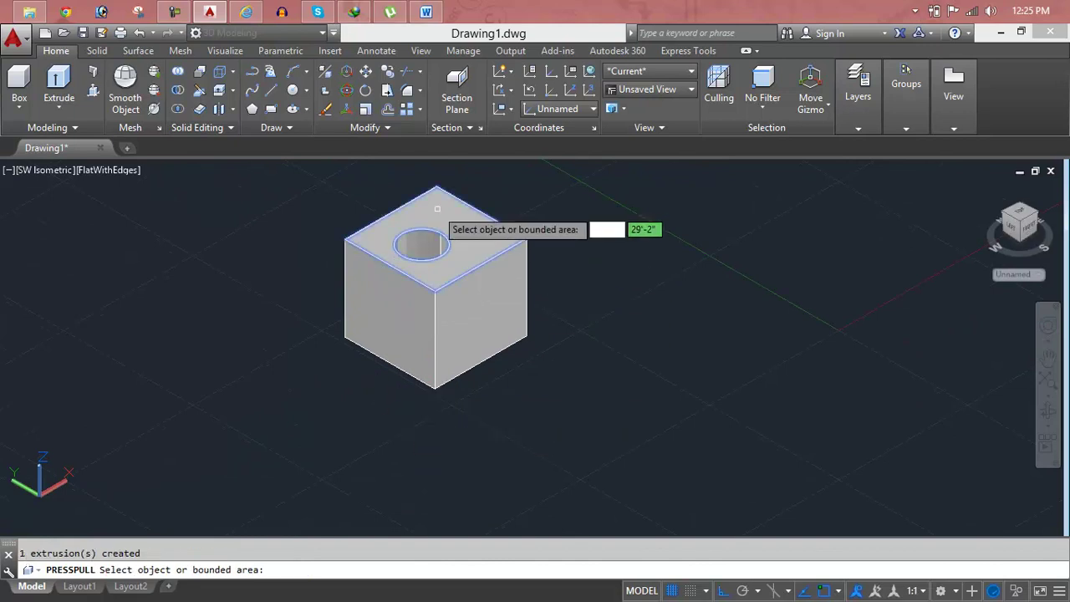
scroll(408, 232, "up", 5)
scroll(411, 232, "up", 2)
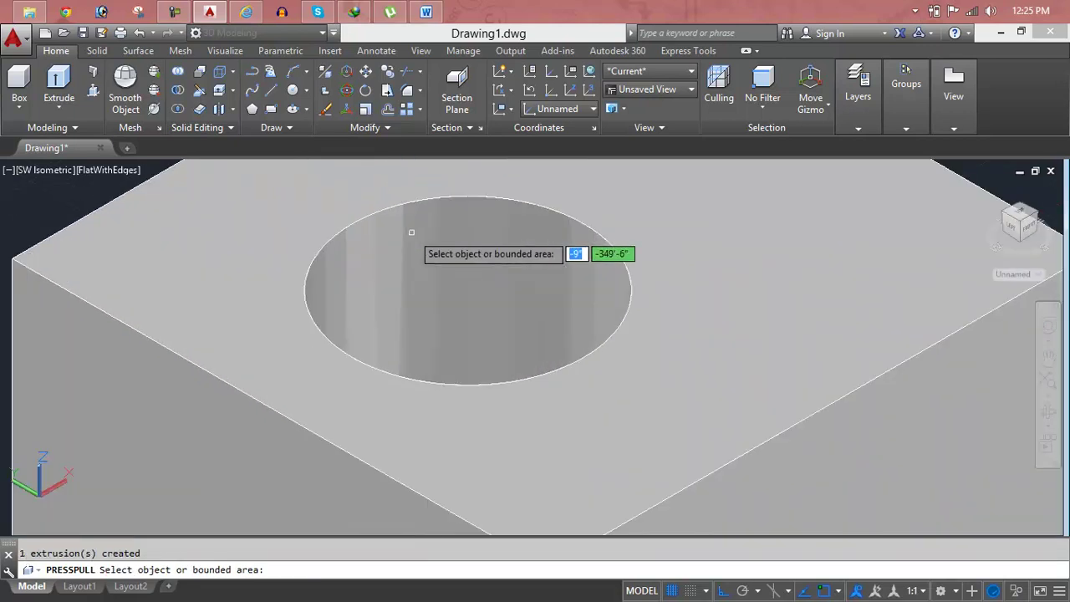
scroll(433, 306, "down", 5)
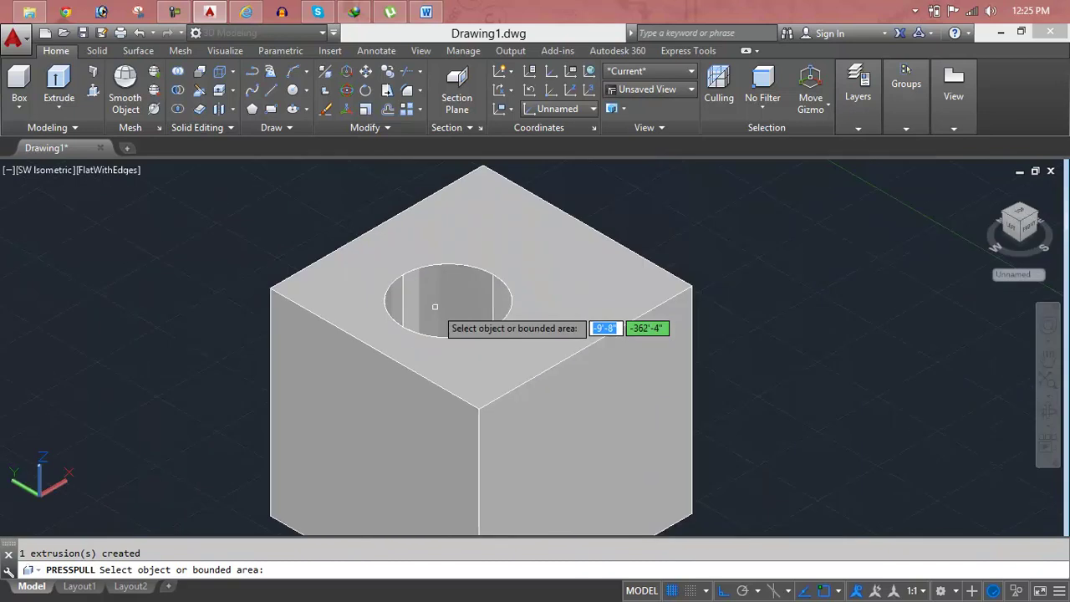
scroll(435, 307, "down", 4)
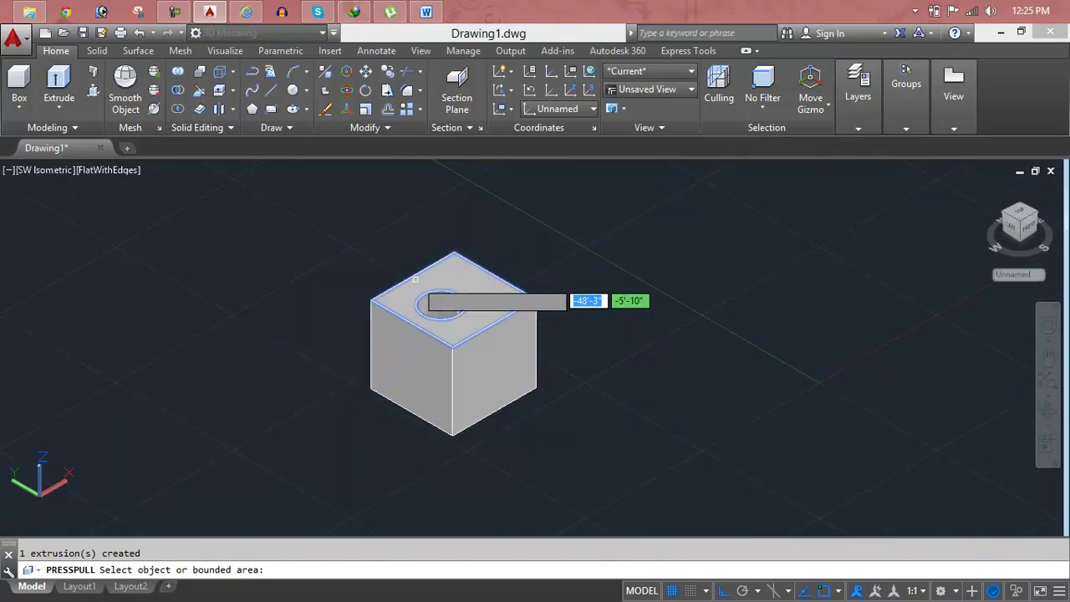
key("Escape")
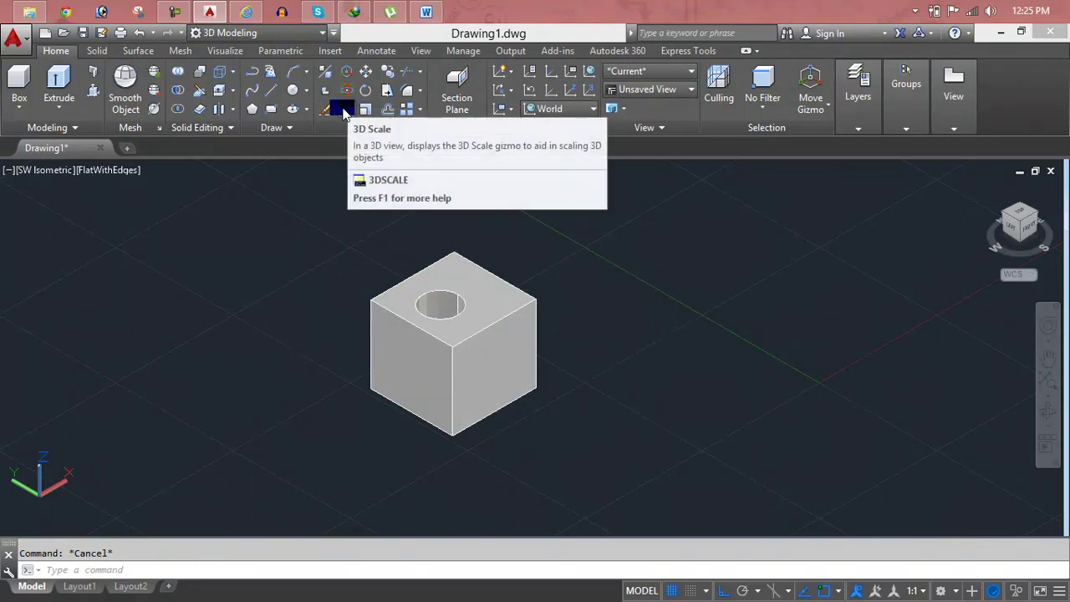
Step: Start a 3D Rotate on the cube, then cancel it
left_click(369, 133)
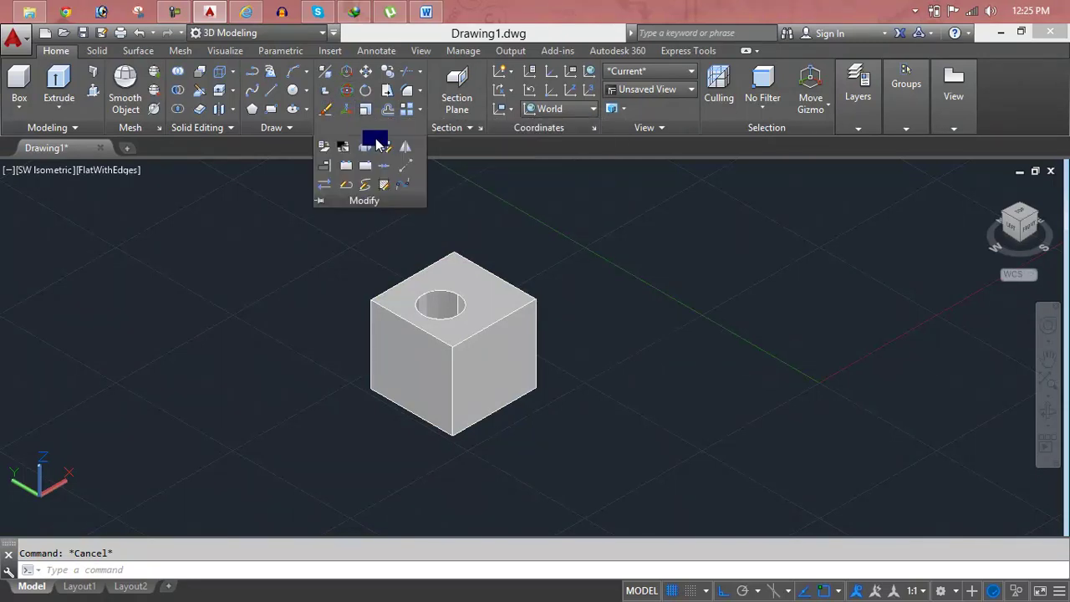
left_click(346, 91)
left_click(474, 348)
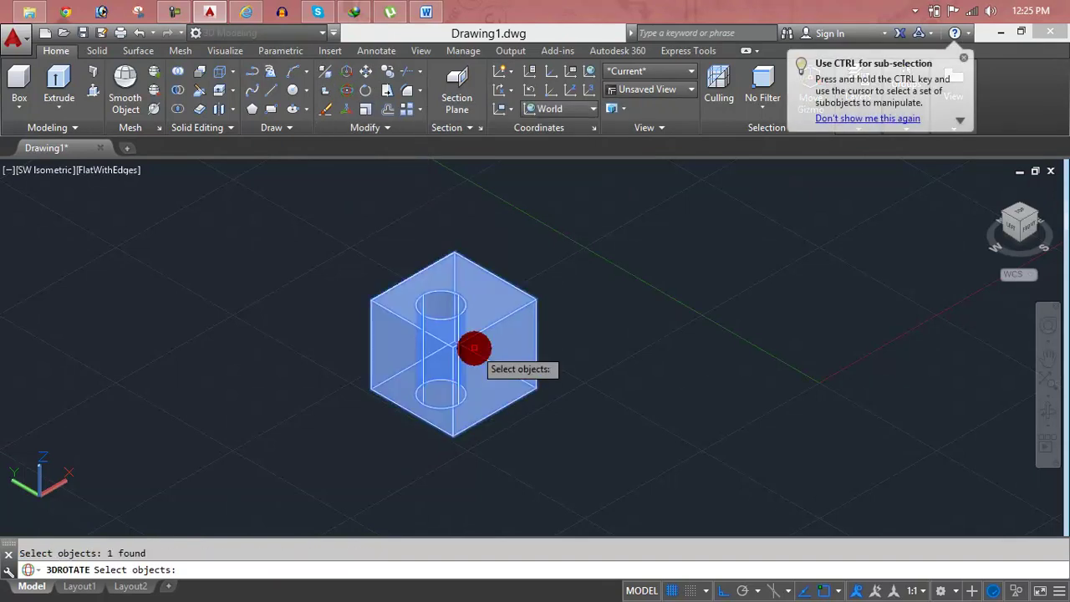
key("Escape")
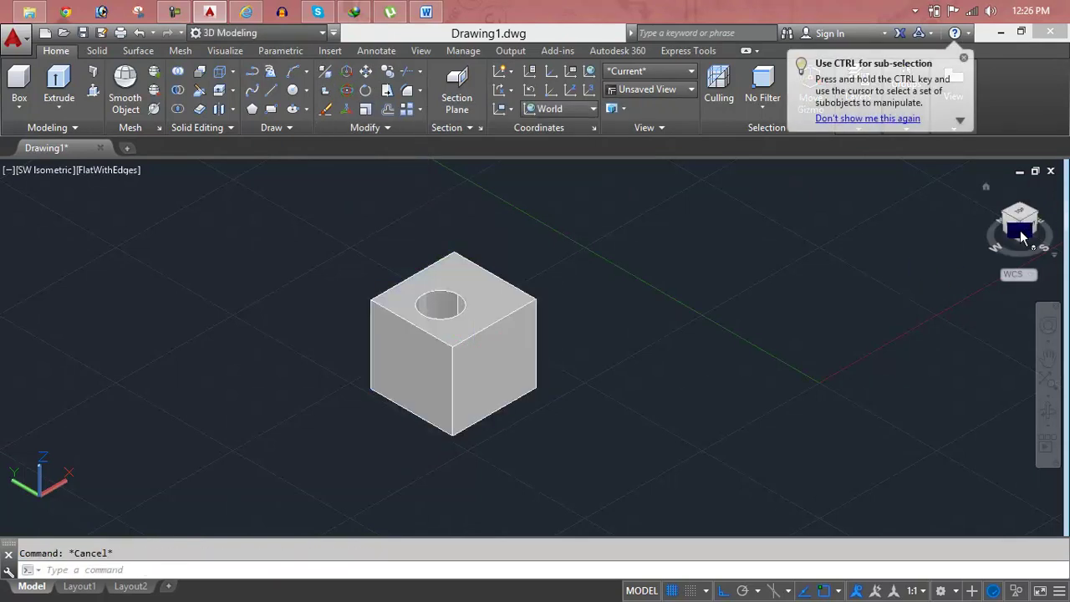
Step: View the holed cube from a level front-left view, from above, and isometrically
left_click(1022, 236)
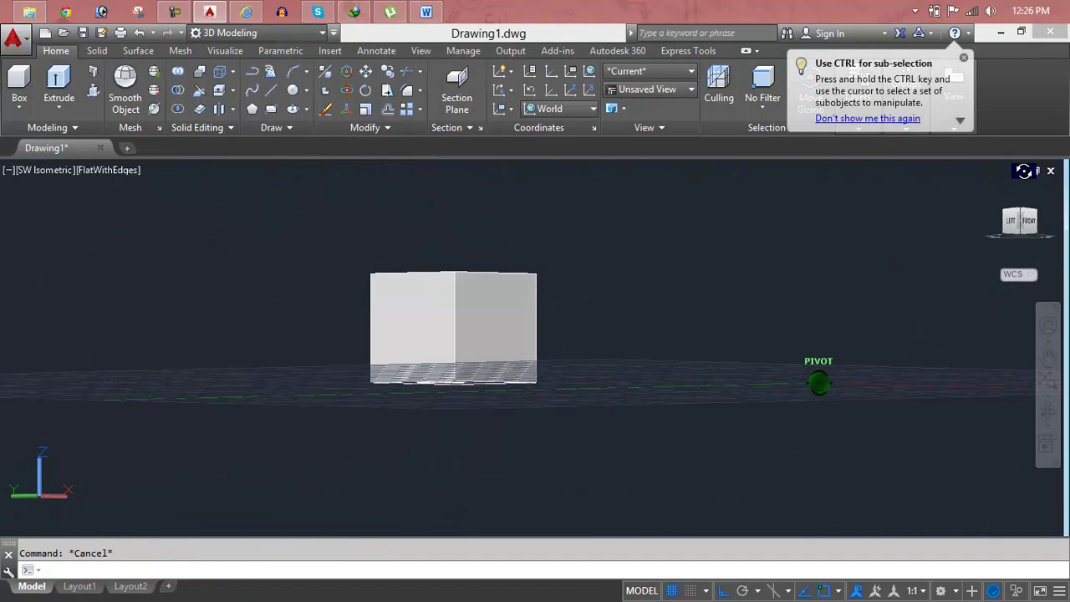
mouse_move(1016, 206)
left_mouse_down()
mouse_move(993, 297)
mouse_move(1003, 258)
left_mouse_up()
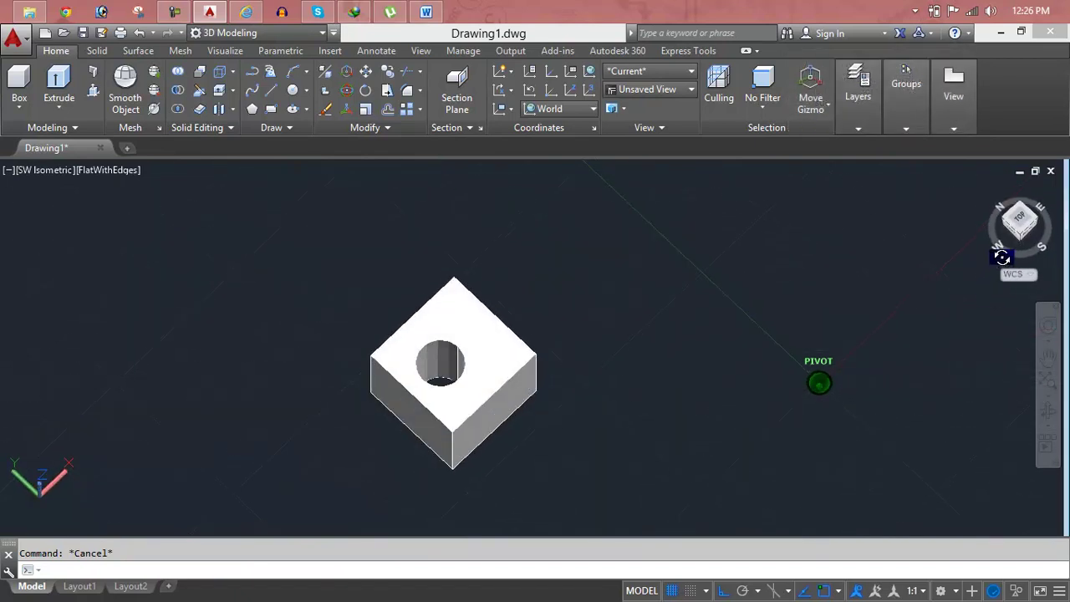
scroll(472, 335, "up", 1)
scroll(456, 354, "up", 3)
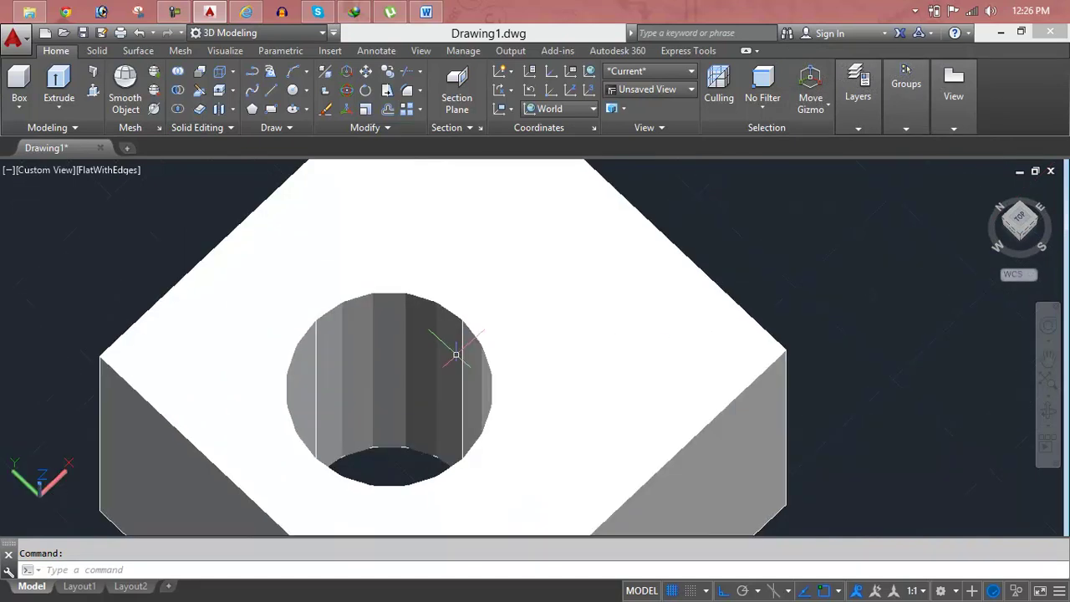
scroll(456, 355, "down", 3)
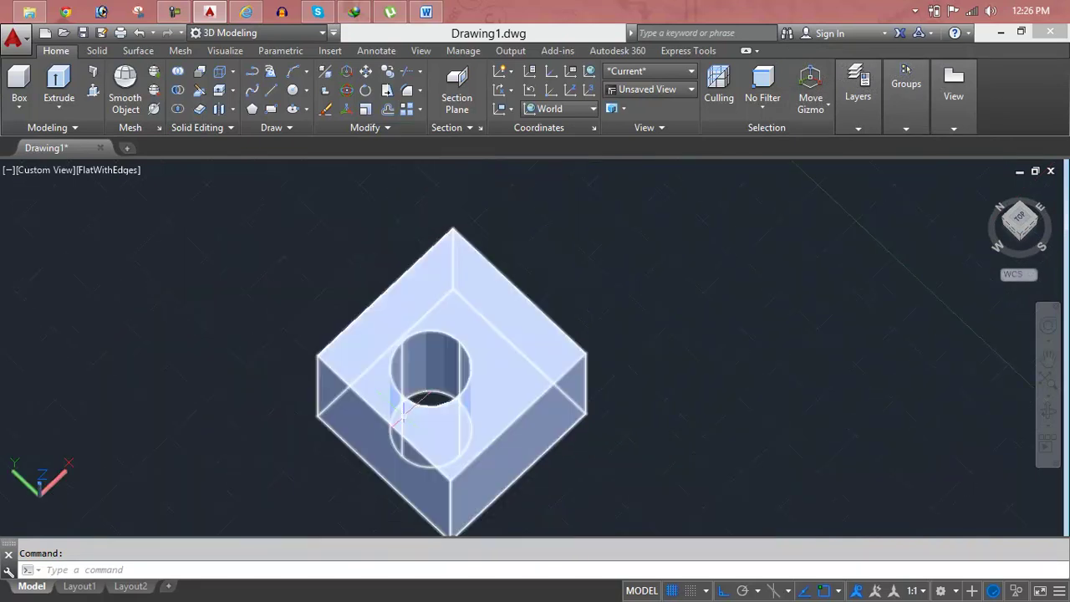
scroll(456, 356, "down", 2)
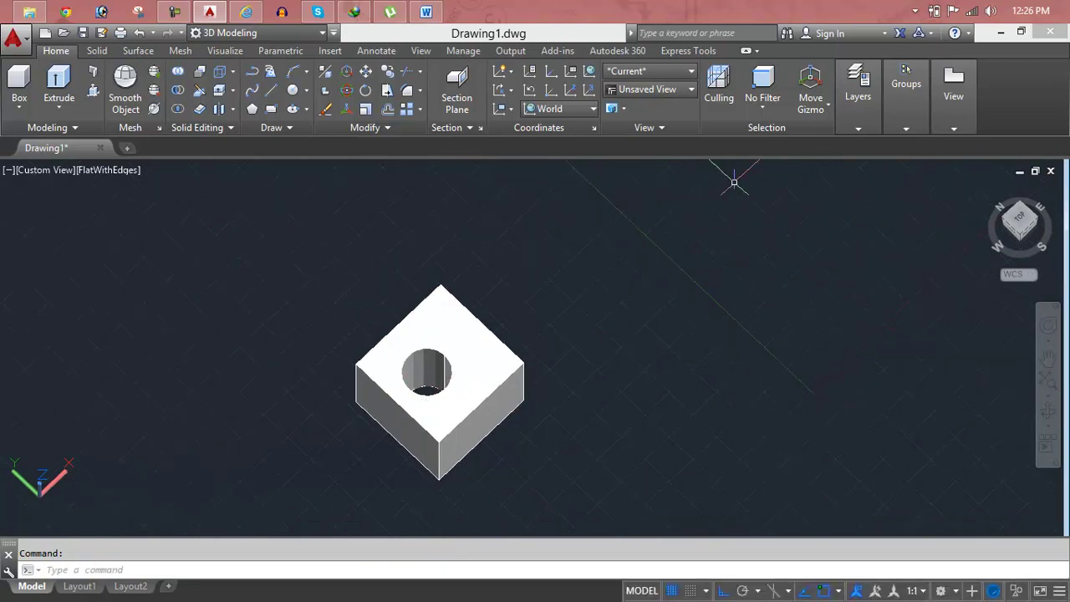
left_click(1029, 224)
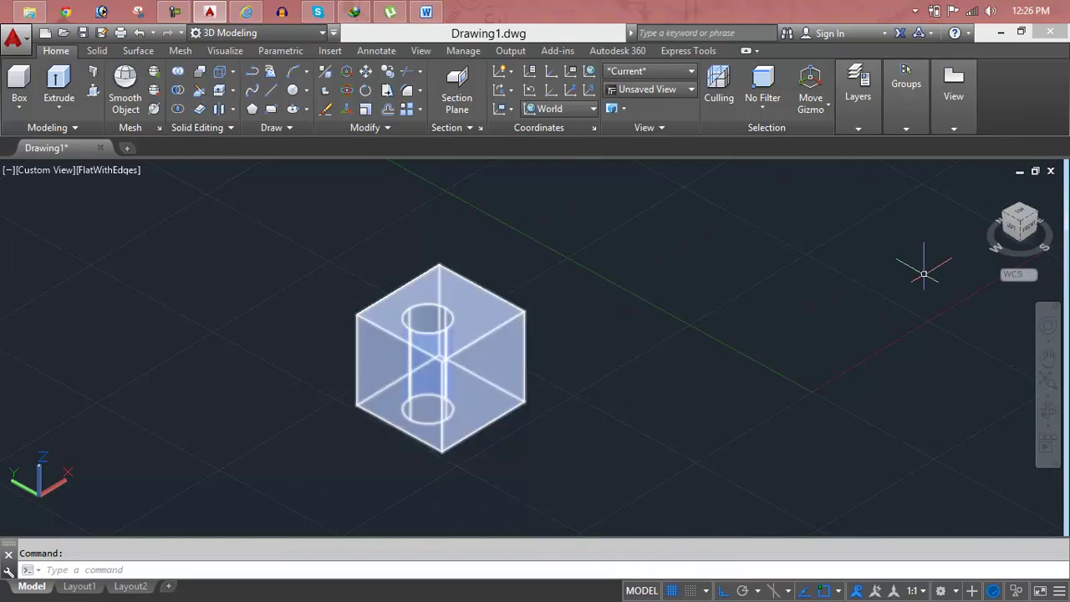
left_click_drag(1034, 234, 880, 175)
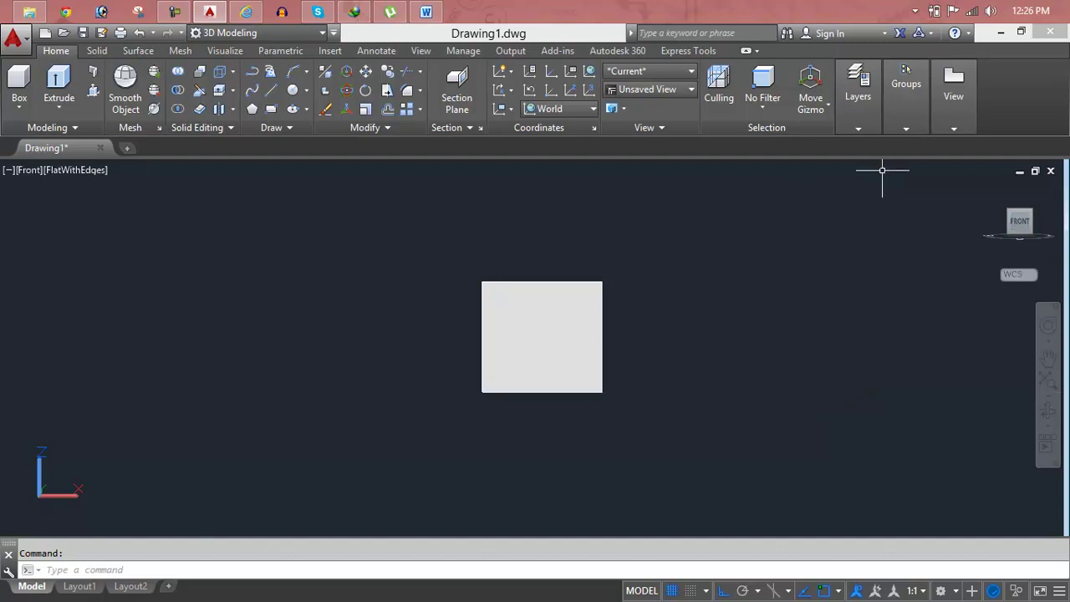
Step: Draw a large circle with its centre on the holed cube's front face
scroll(545, 316, "up", 3)
scroll(539, 317, "up", 2)
type("c")
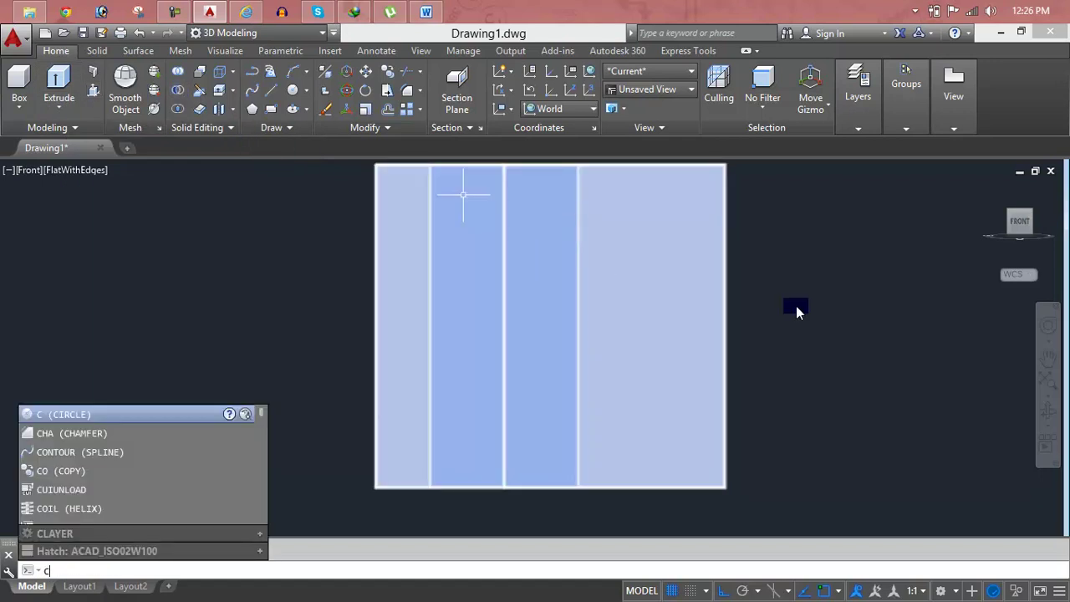
key("Escape")
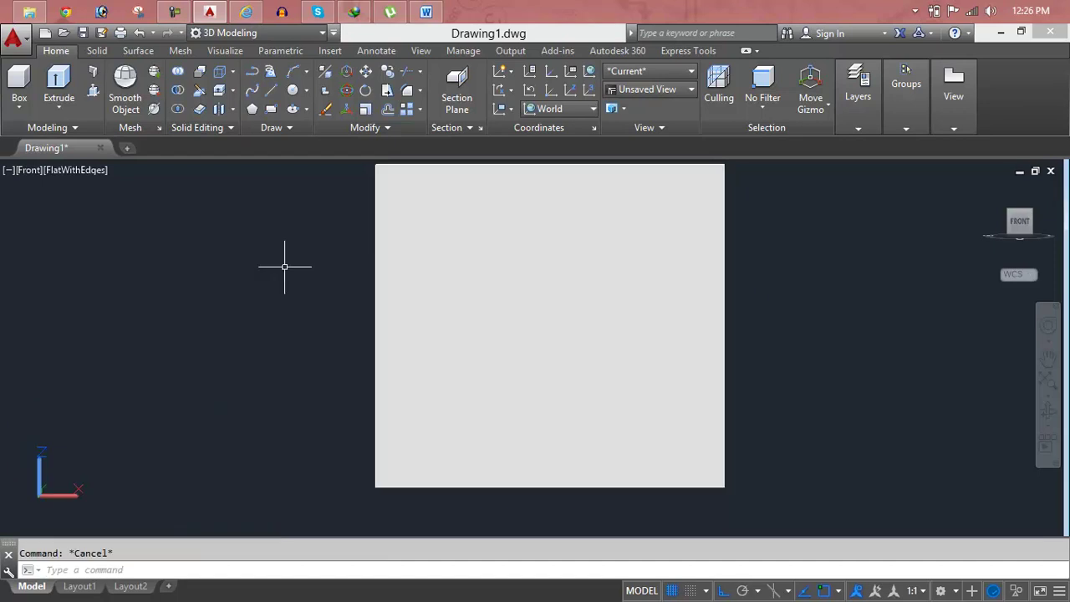
type("c")
key("Return")
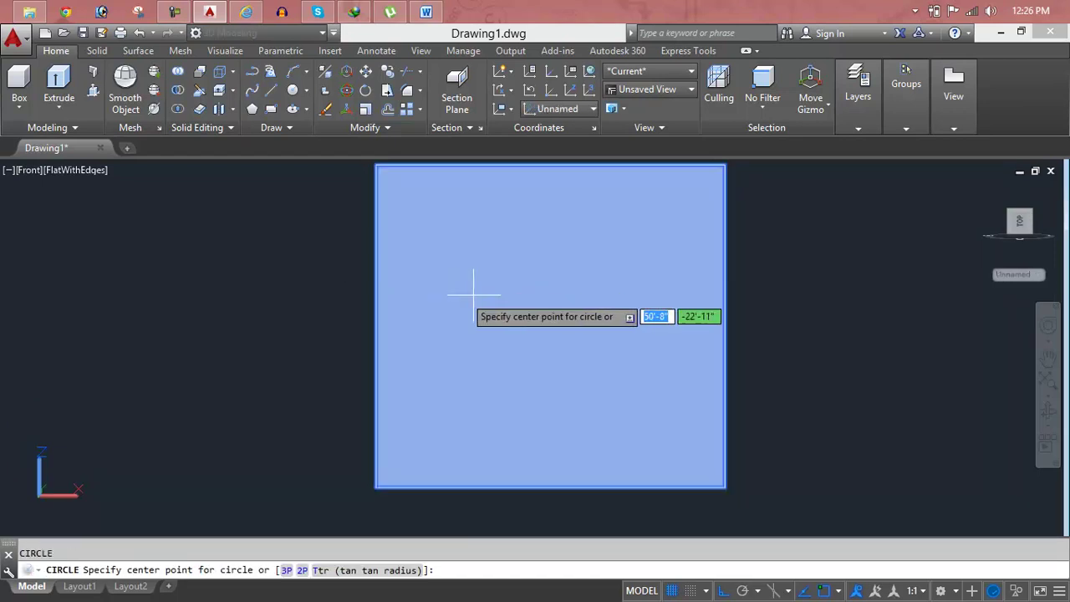
left_click(537, 299)
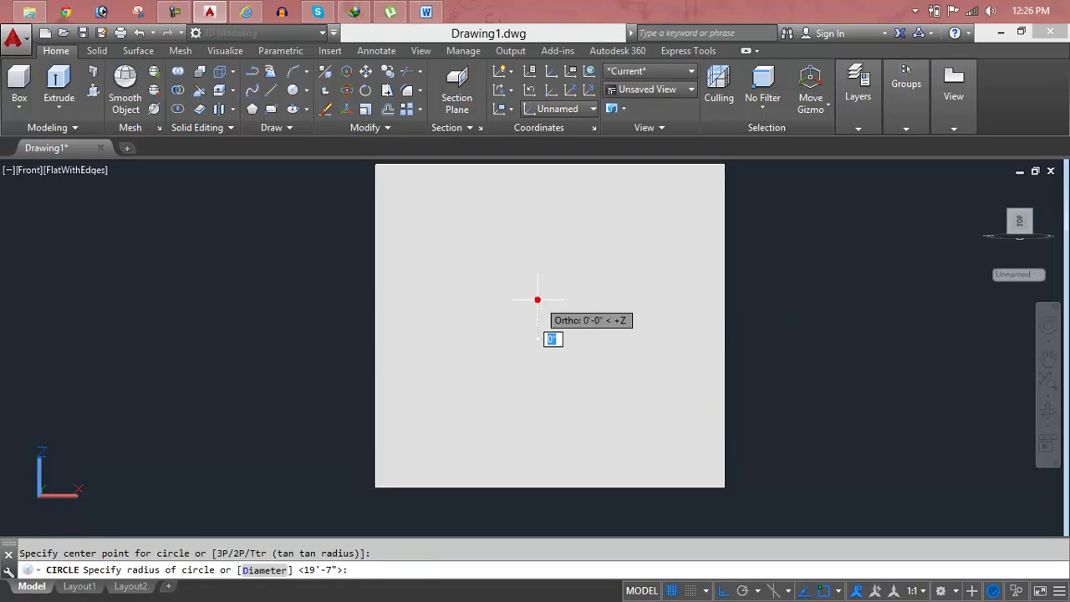
left_click(648, 337)
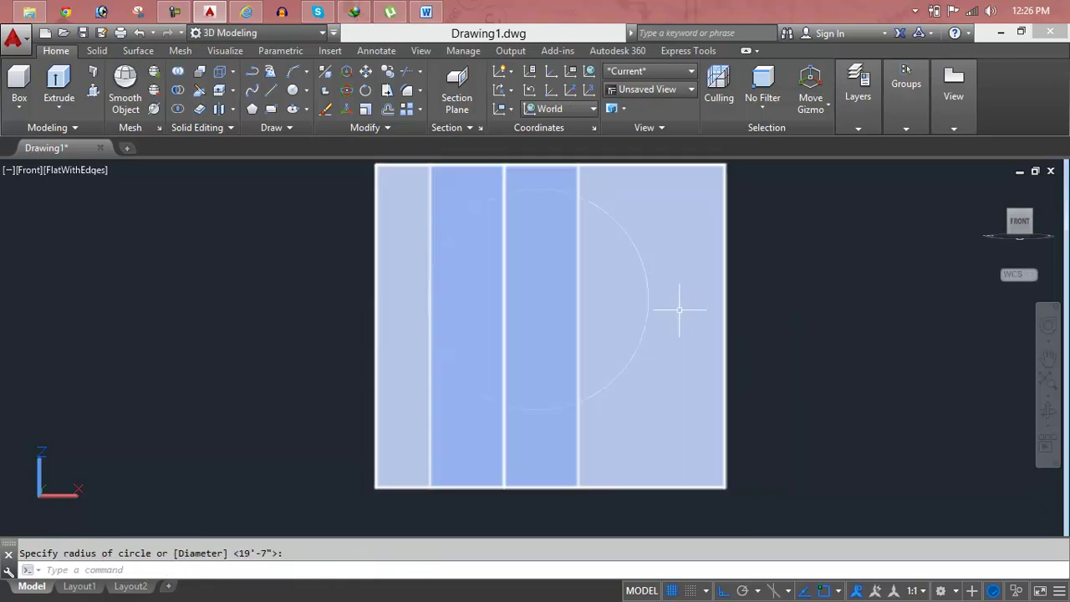
key("Escape")
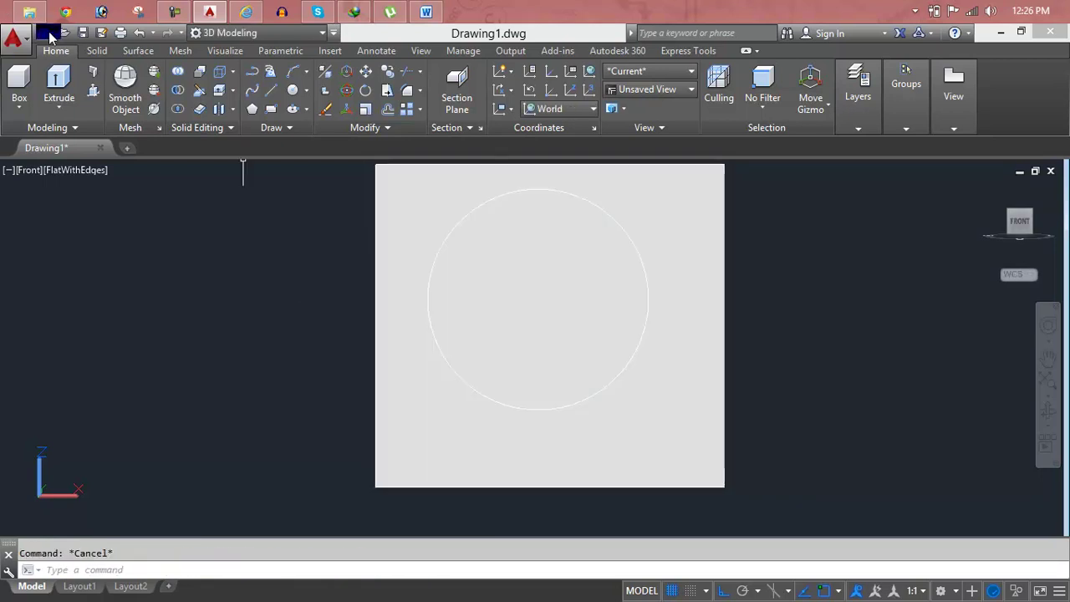
Step: Press-pull the front-face circle through the cube to cut a round hole
left_click(93, 90)
left_click(531, 308)
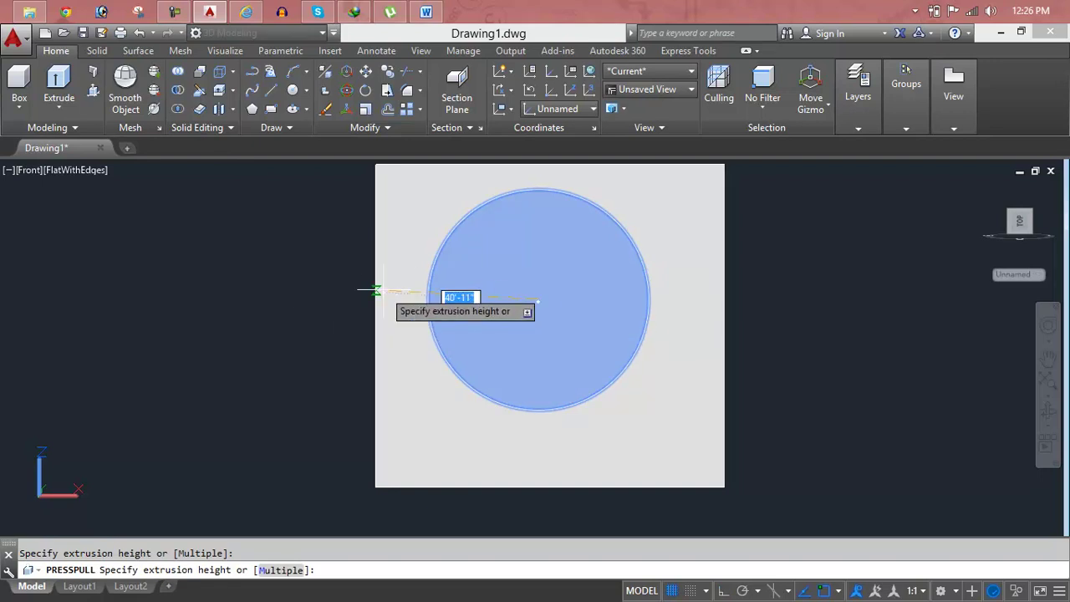
left_click(327, 263)
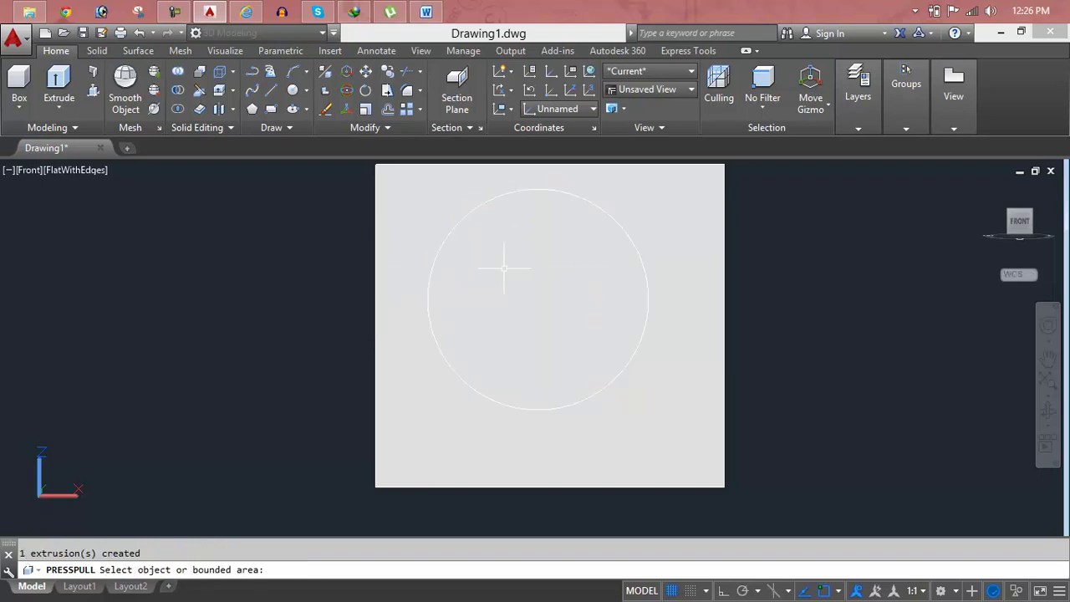
key("Return")
Step: Orbit to inspect the hole from below, then return to the corner view
mouse_move(1025, 236)
left_mouse_down()
mouse_move(1030, 254)
mouse_move(1027, 213)
mouse_move(1025, 230)
left_mouse_up()
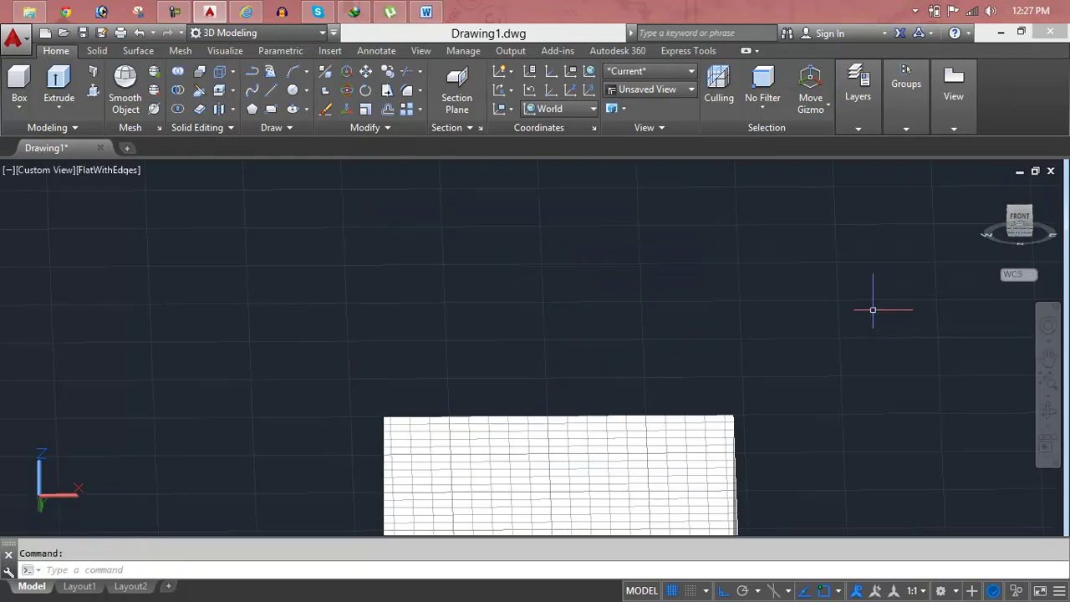
mouse_move(779, 370)
middle_mouse_down("shift")
mouse_move(725, 196)
mouse_move(733, 251)
middle_mouse_up("shift")
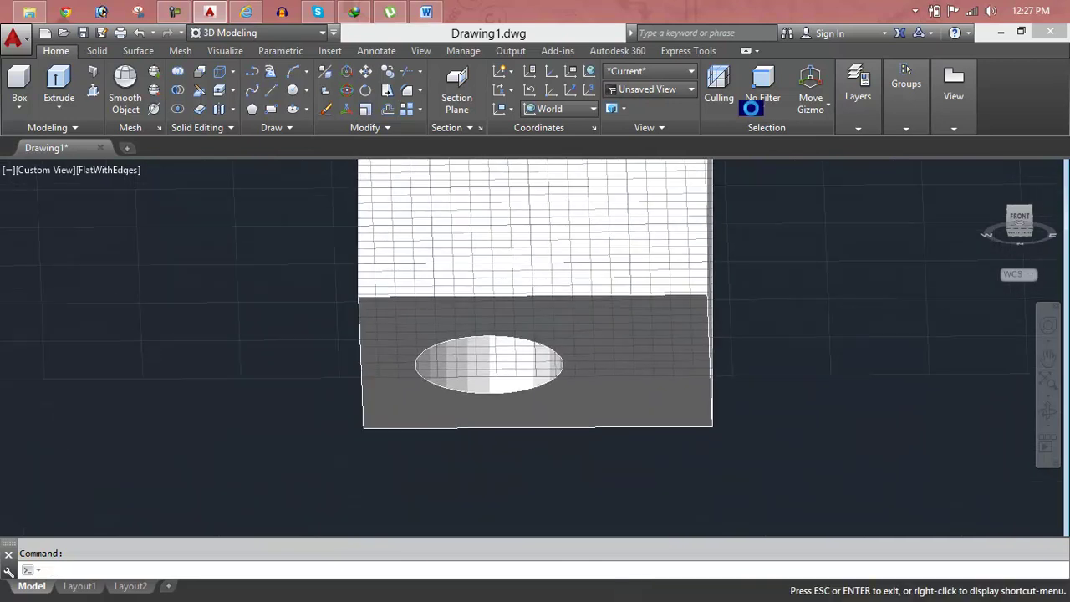
left_click(987, 189)
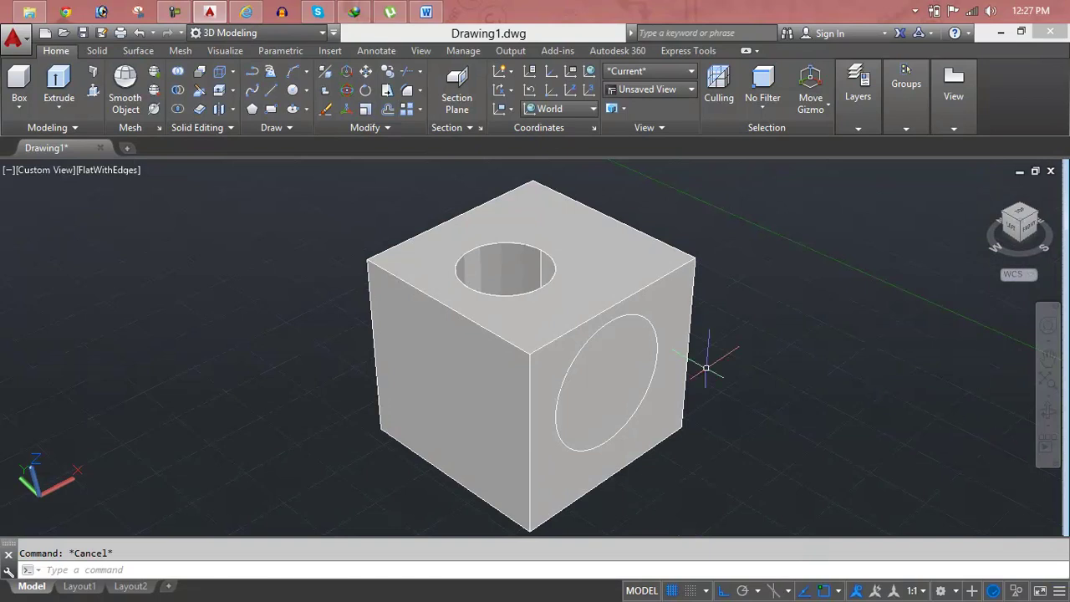
Step: Press-pull the right-face circle through the cube, making a second hole crossing the first
left_click(93, 90)
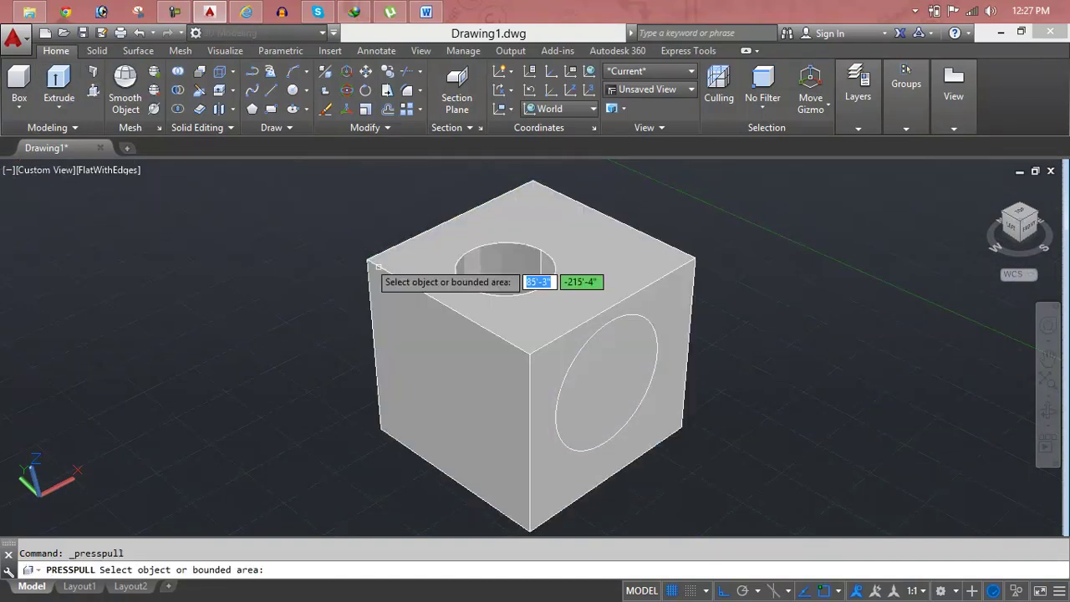
left_click(587, 394)
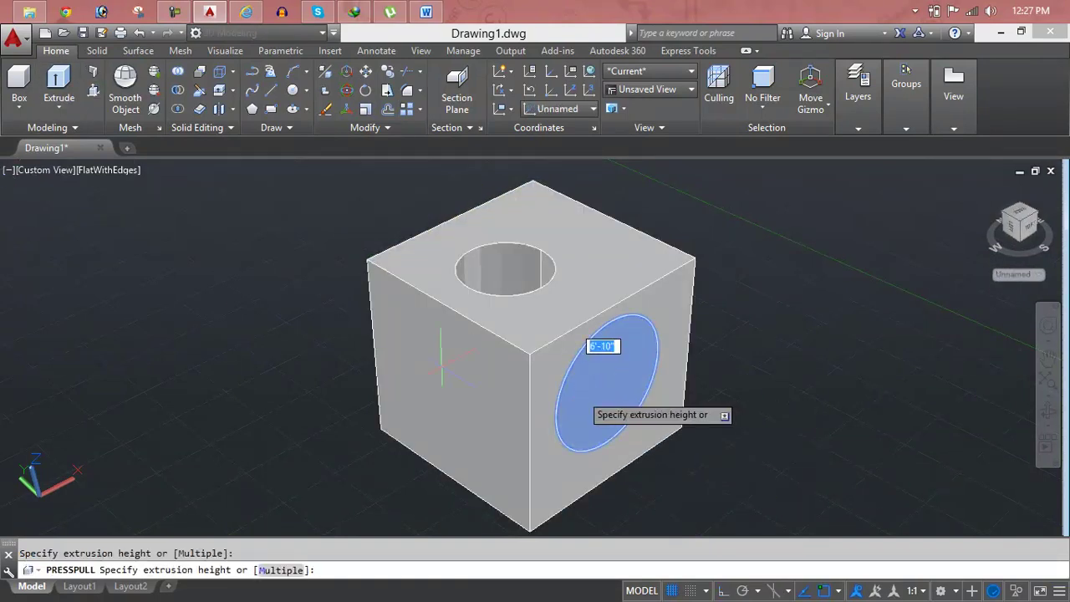
left_click(6, 216)
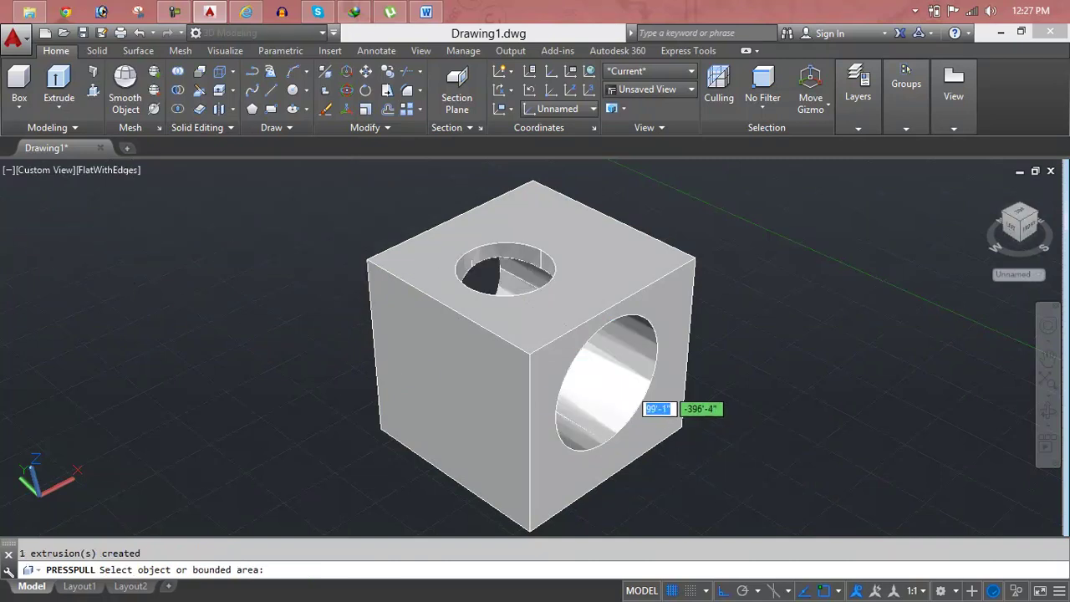
scroll(577, 372, "up", 5)
scroll(571, 358, "down", 5)
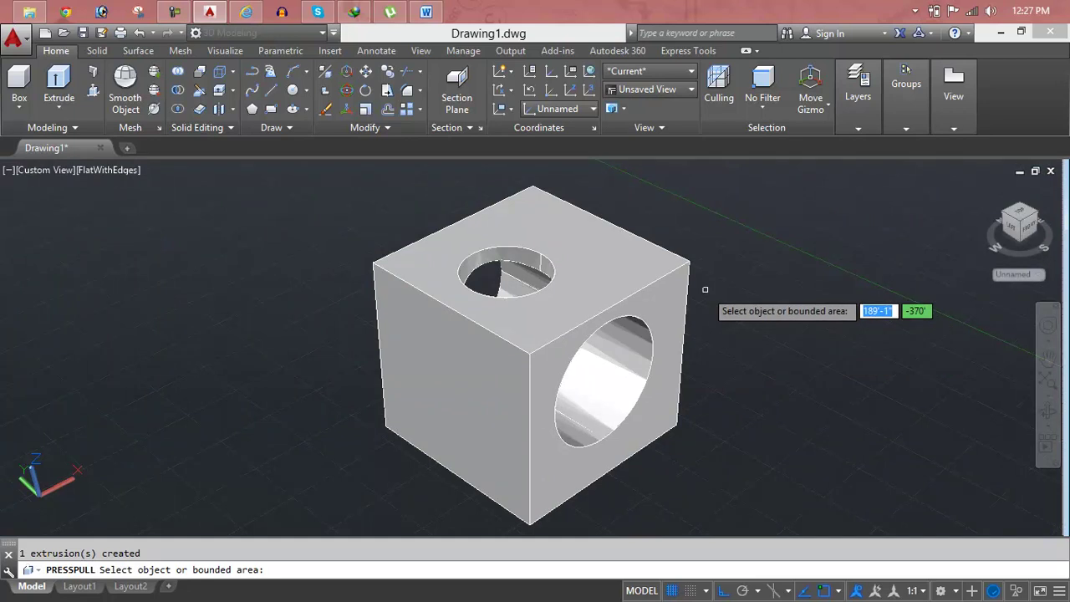
scroll(677, 251, "up", 2)
middle_click_drag(714, 230, 658, 306)
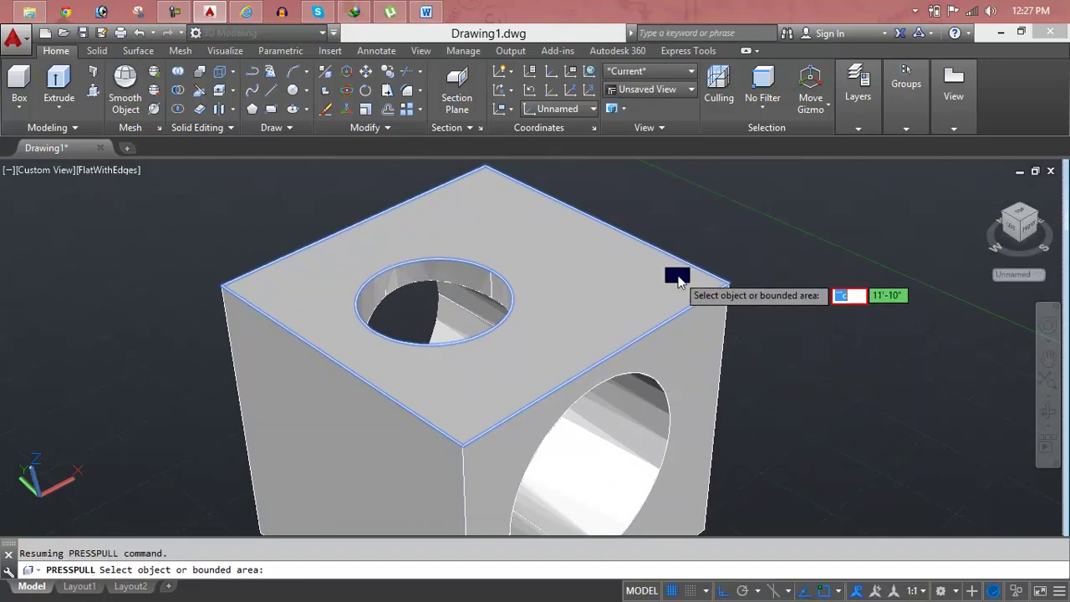
key("Escape")
left_click(719, 278)
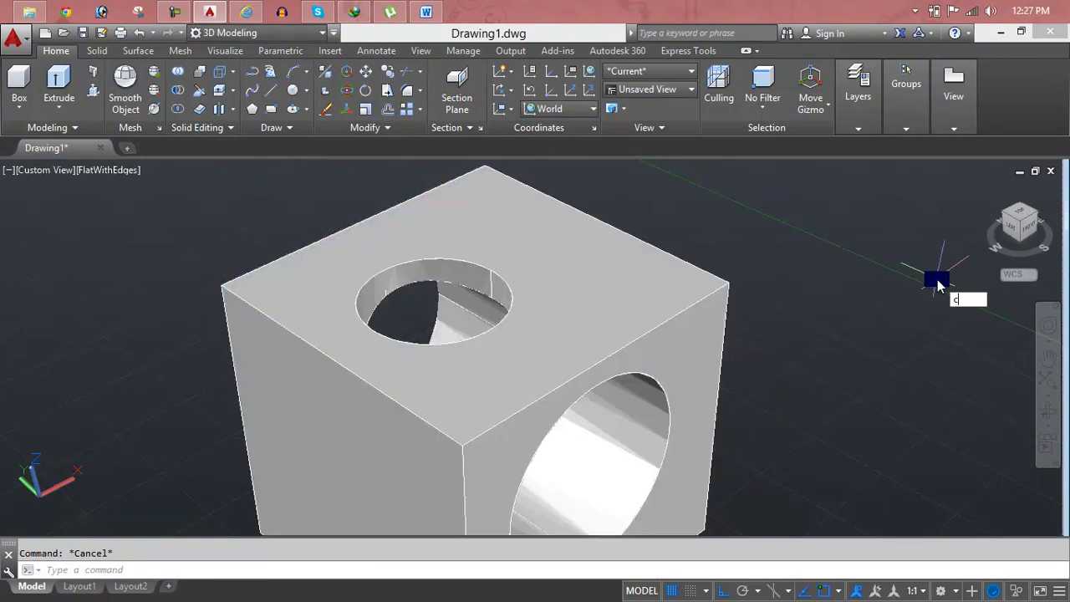
Step: Draw a circle centred on the cube's top right corner
key("Return")
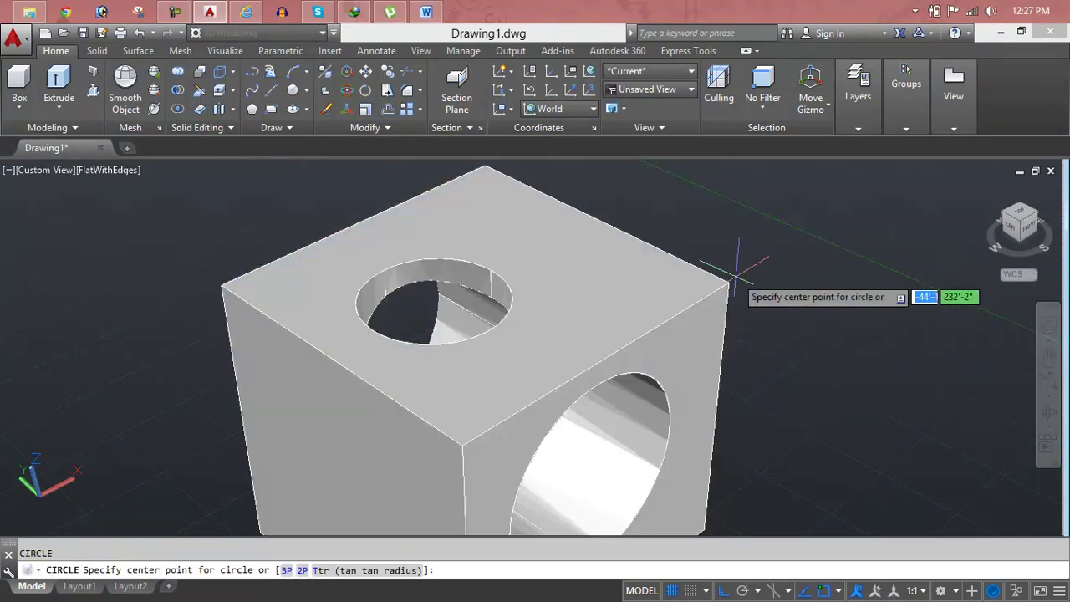
left_click(724, 284)
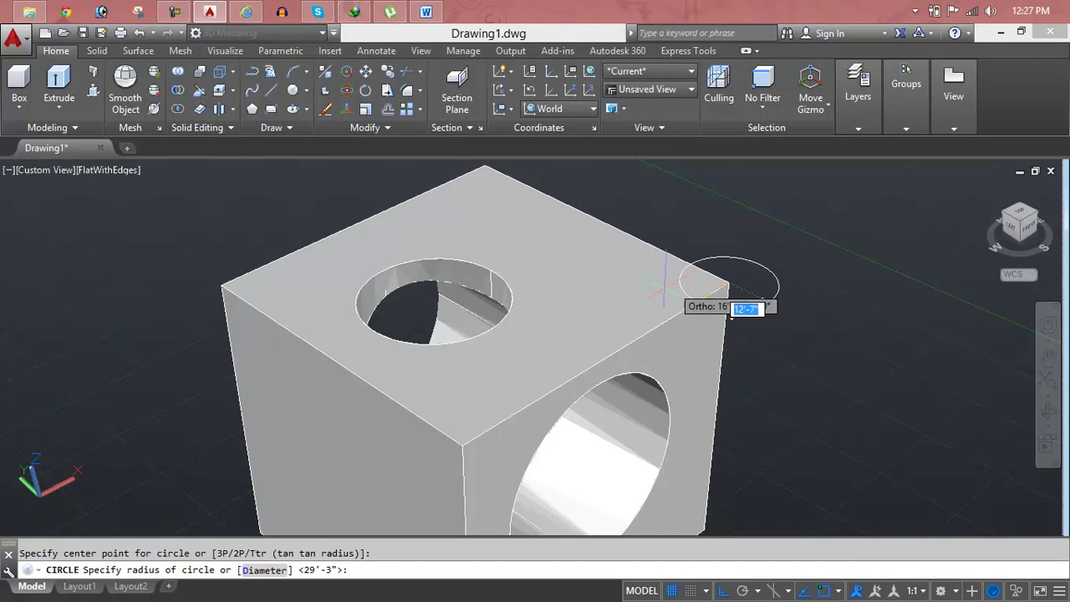
left_click(641, 286)
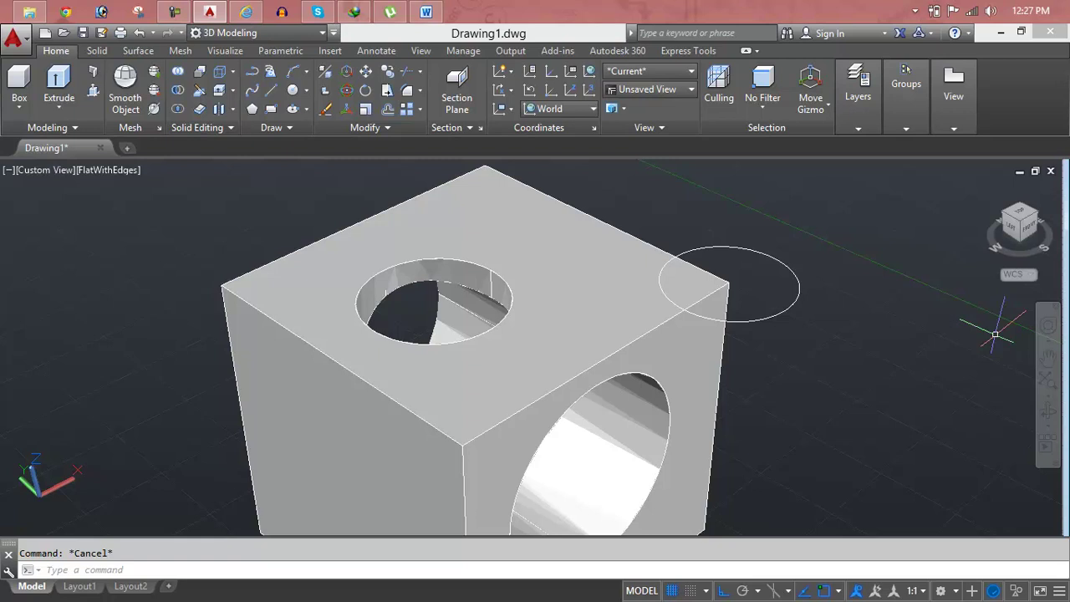
type("tr")
Step: Start TRIM with the new circle as cutting edge, then cancel it
key("Return")
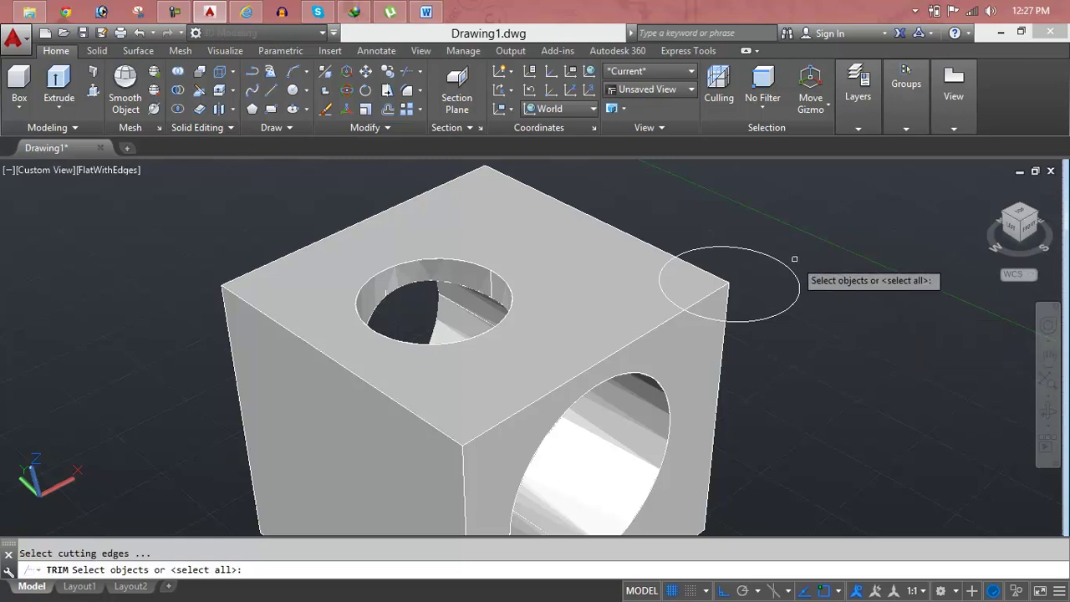
left_click(763, 252)
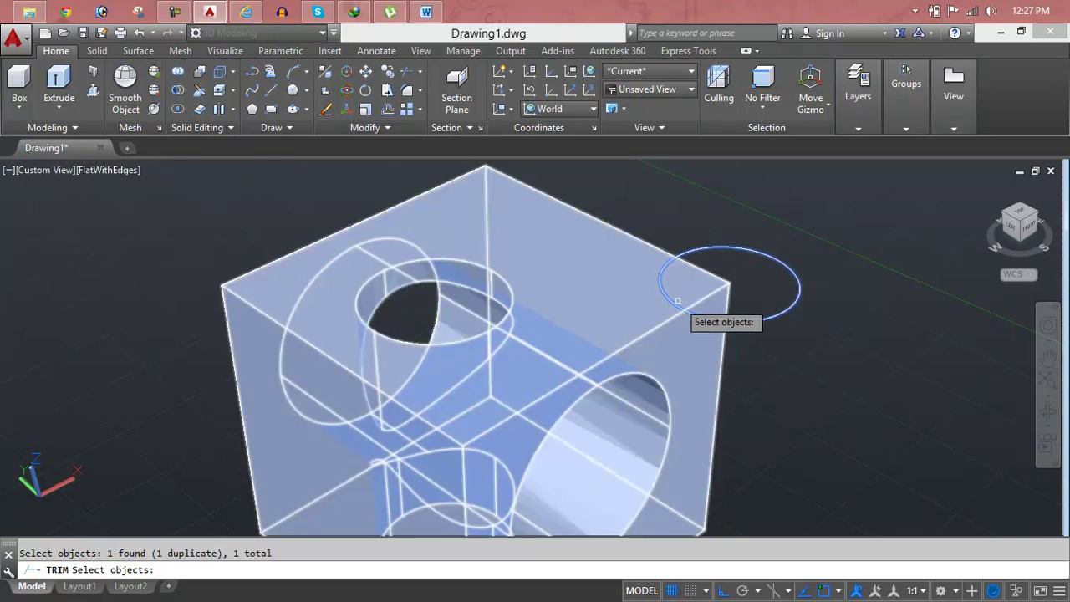
key("Escape")
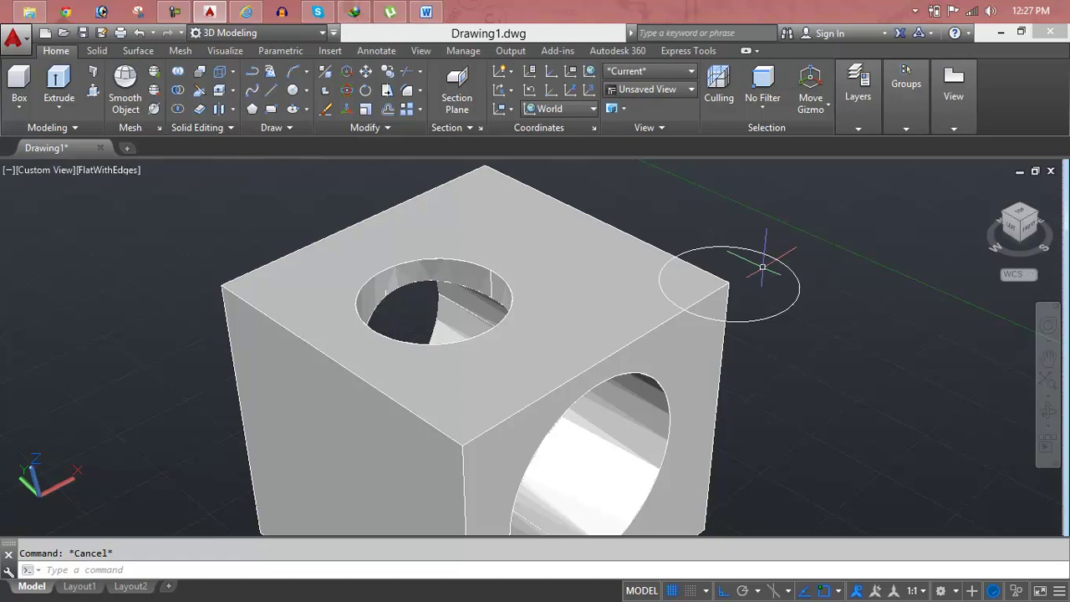
Step: Press-pull the quarter-circle region down through the cube's corner to cut a notch
left_click(93, 97)
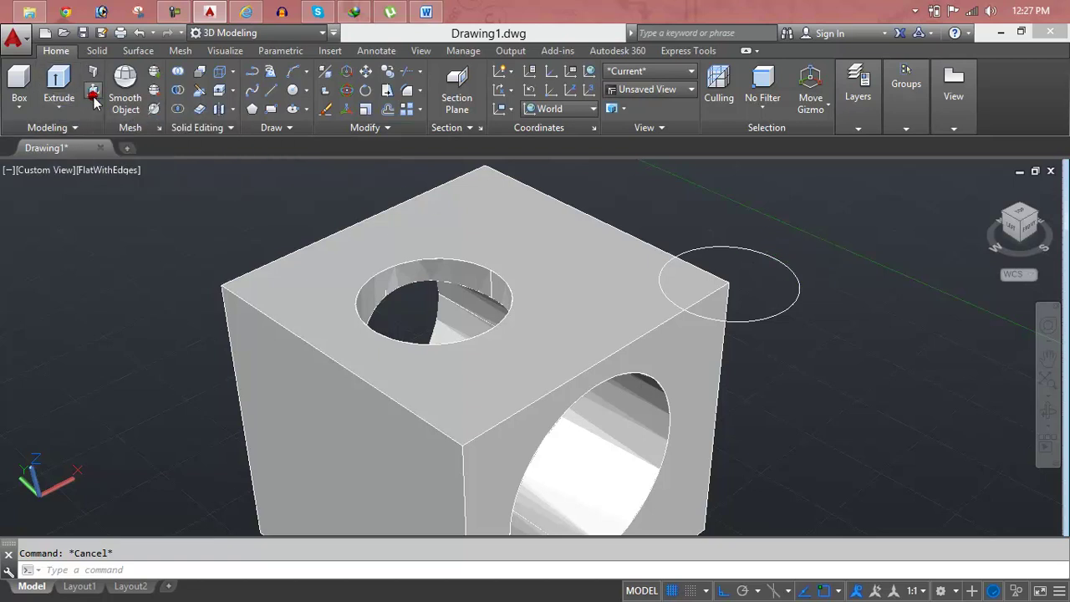
left_click(686, 288)
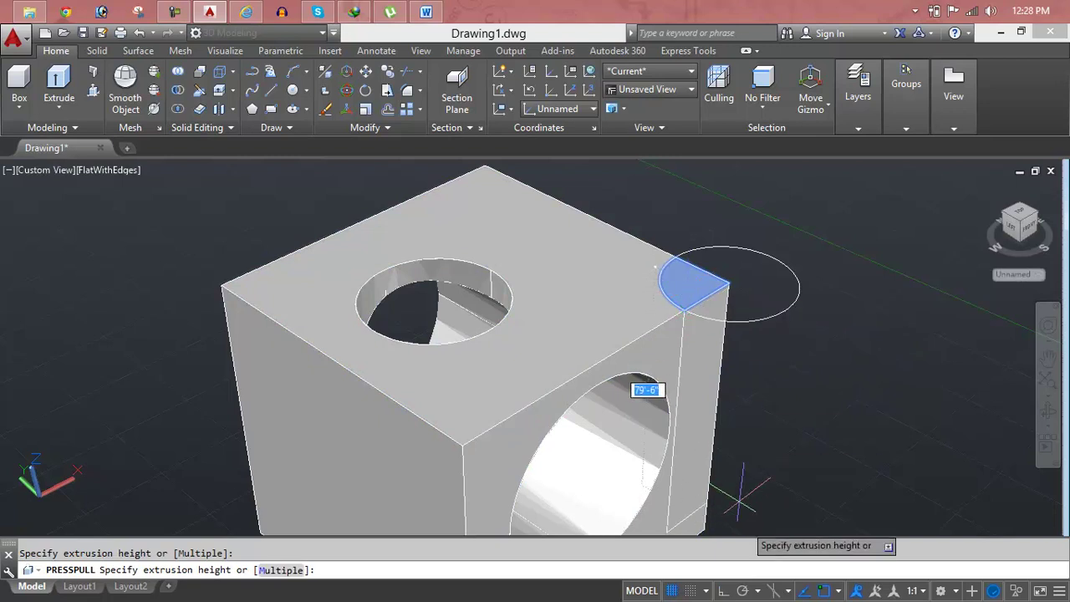
middle_click_drag(747, 511, 710, 301, "shift")
left_click(715, 467)
middle_click_drag(707, 342, 669, 520, "shift")
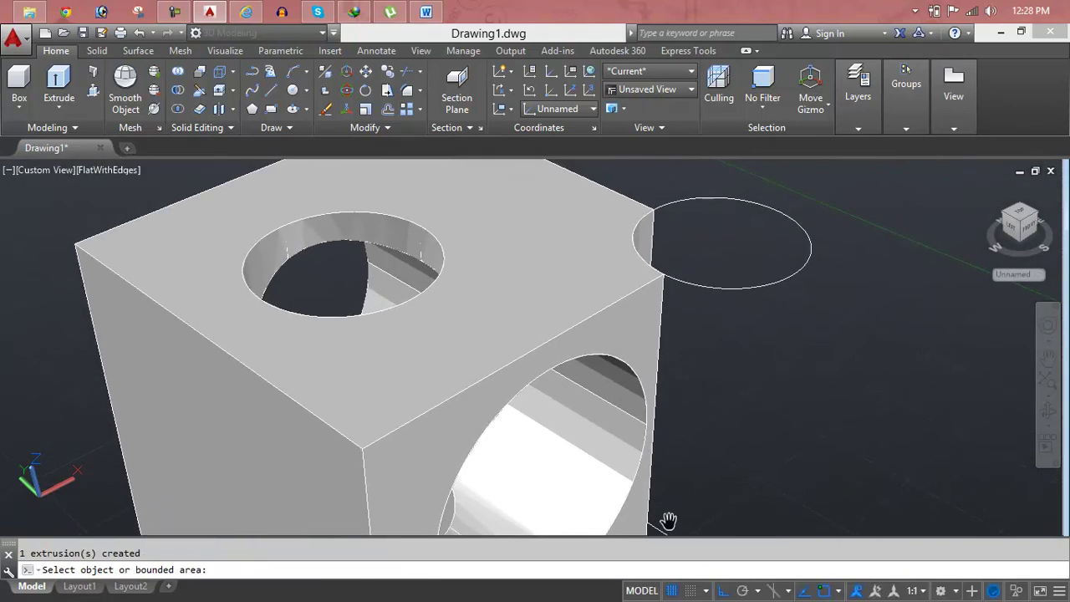
scroll(702, 221, "up", 5)
mouse_move(690, 232)
middle_mouse_down()
mouse_move(521, 466)
mouse_move(489, 330)
mouse_move(466, 292)
middle_mouse_up()
scroll(523, 473, "up", 3)
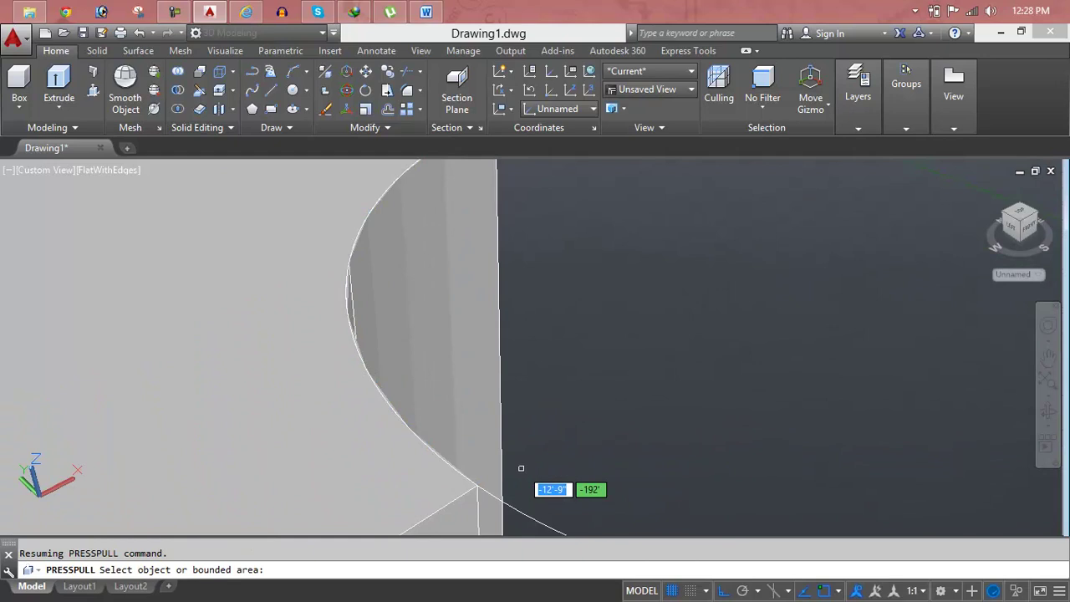
left_click(500, 475)
key("Escape")
Step: Delete the leftover curved outline and bring the whole cube back into view
left_click(533, 517)
key("Delete")
scroll(526, 466, "down", 3)
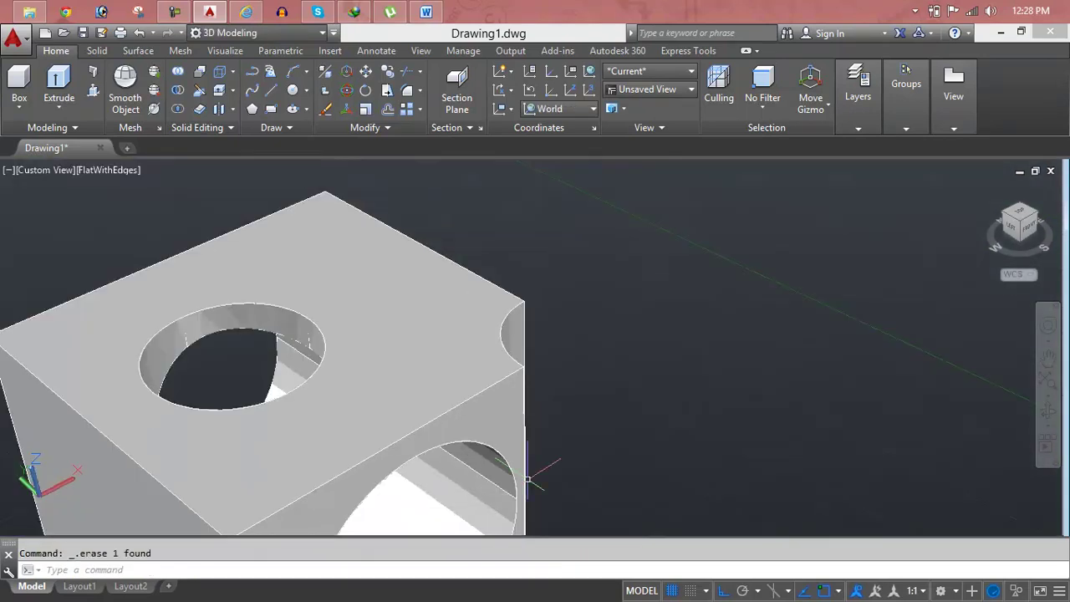
scroll(597, 282, "up", 2)
middle_click_drag(597, 282, 639, 262)
scroll(640, 261, "down", 3)
scroll(633, 251, "down", 2)
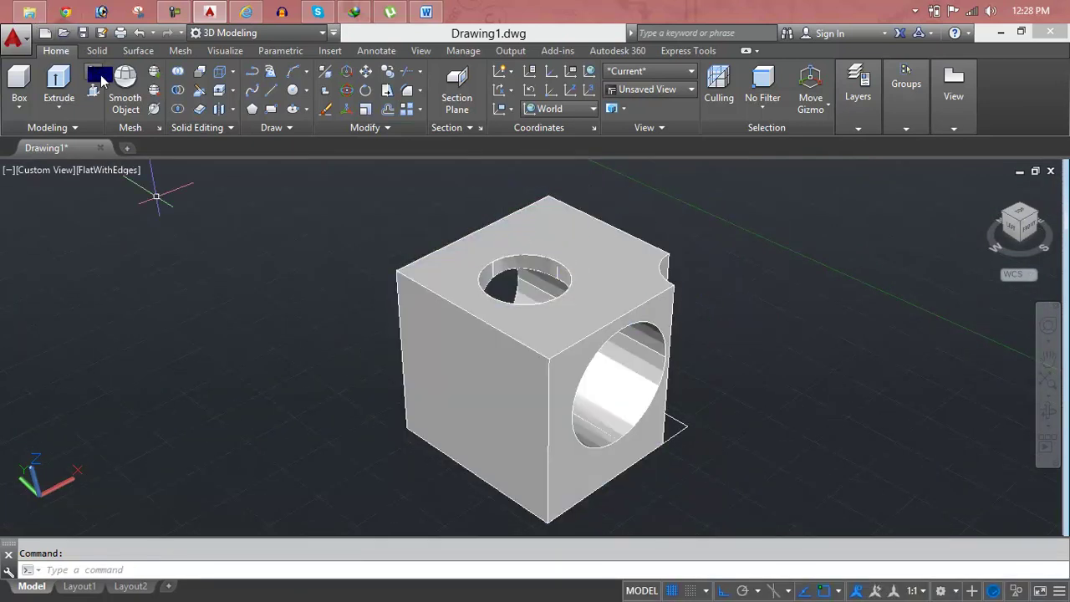
Step: Erase the cube with a crossing selection window
left_click(786, 250)
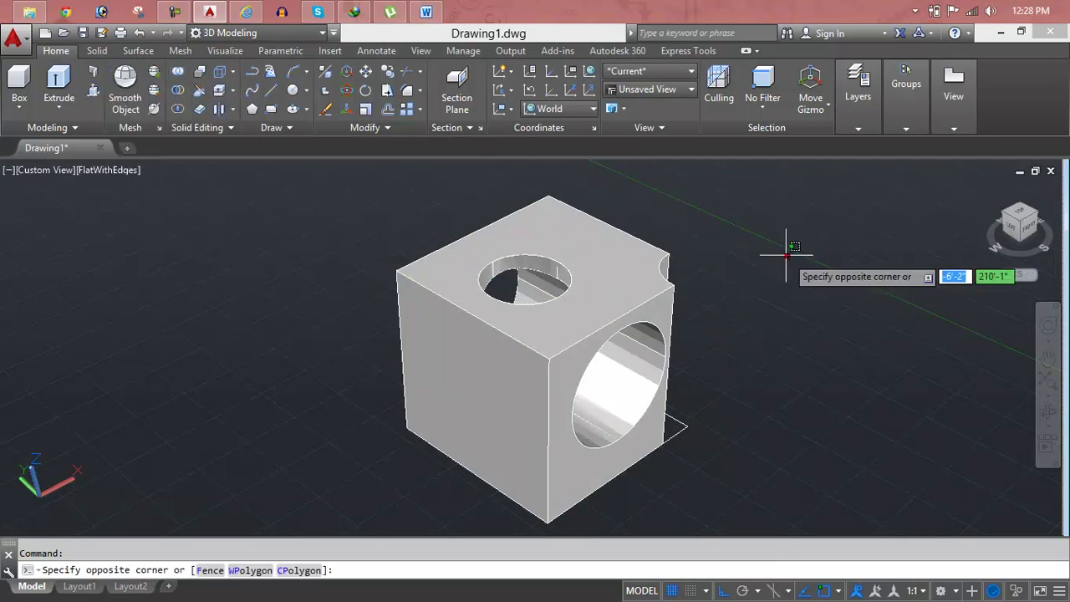
left_click(669, 306)
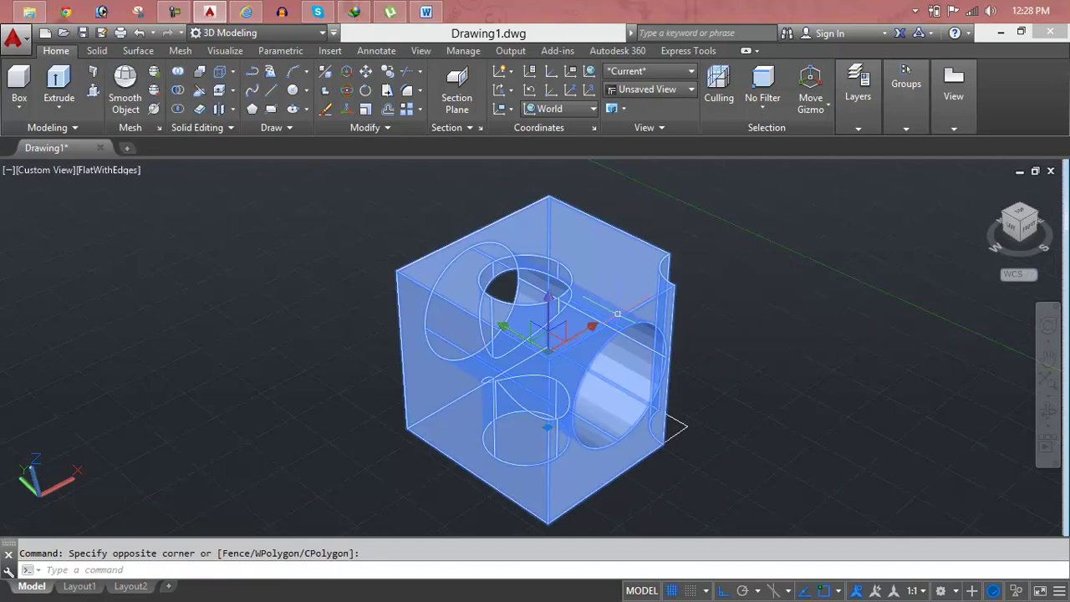
key("Delete")
Step: Erase the leftover square and both circles with a second crossing window
left_click(811, 249)
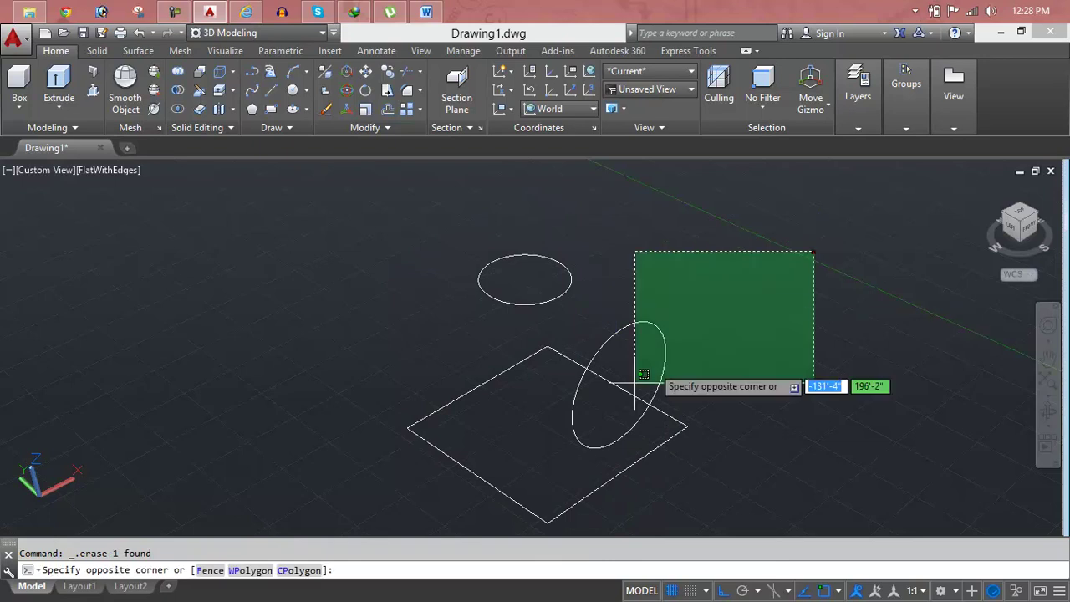
left_click(465, 475)
key("Delete")
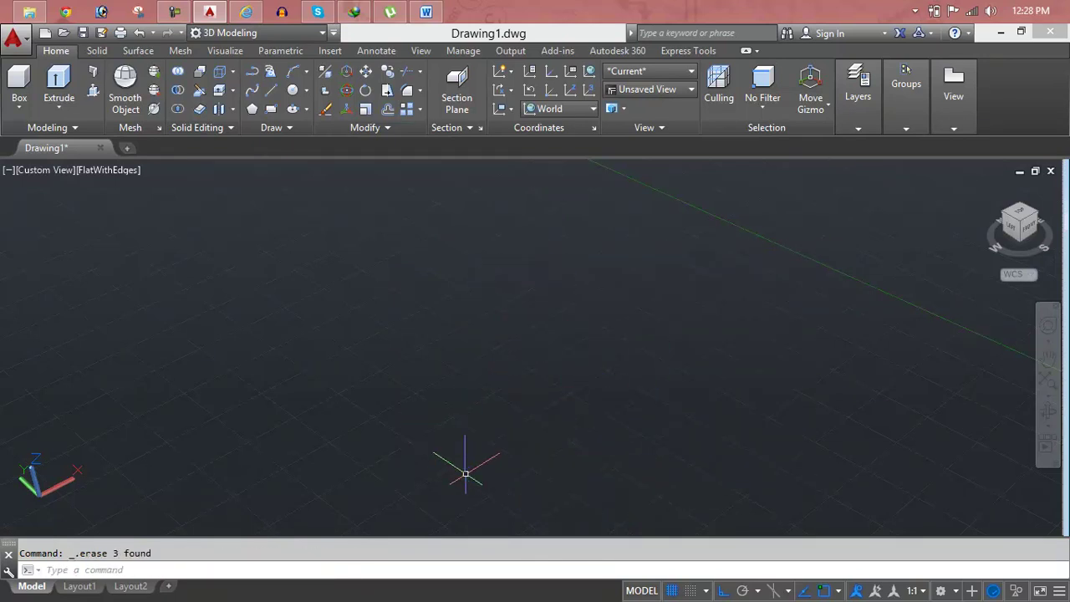